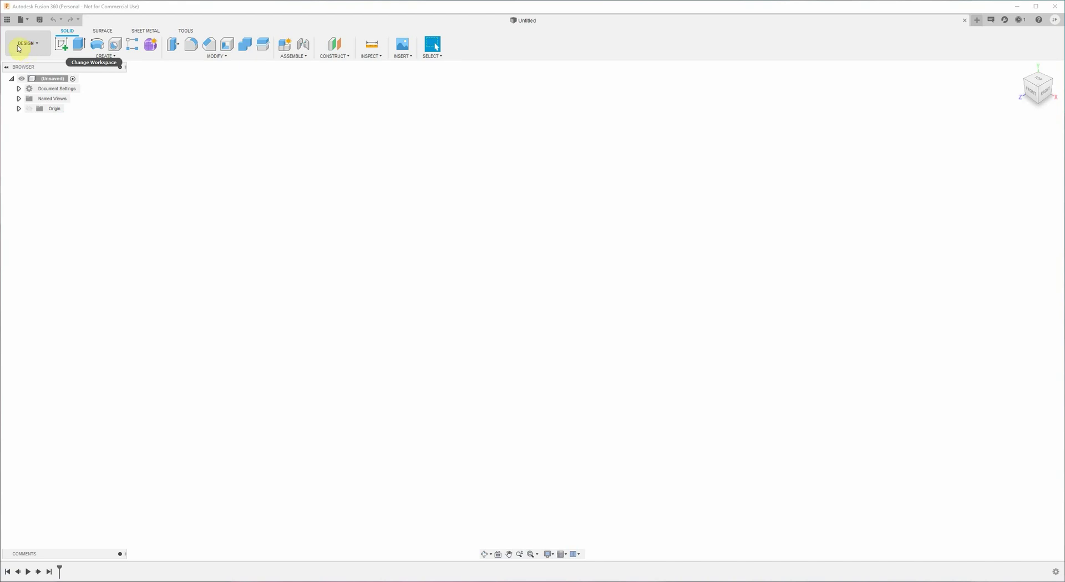
{"action": "left_click", "coordinate": [20, 49]}
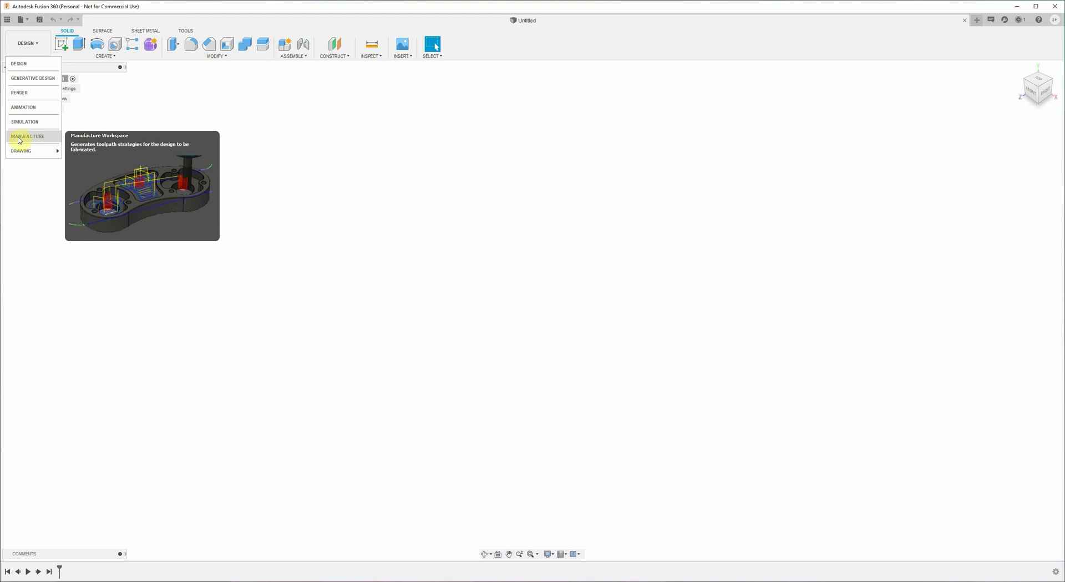
{"action": "left_click", "coordinate": [171, 95]}
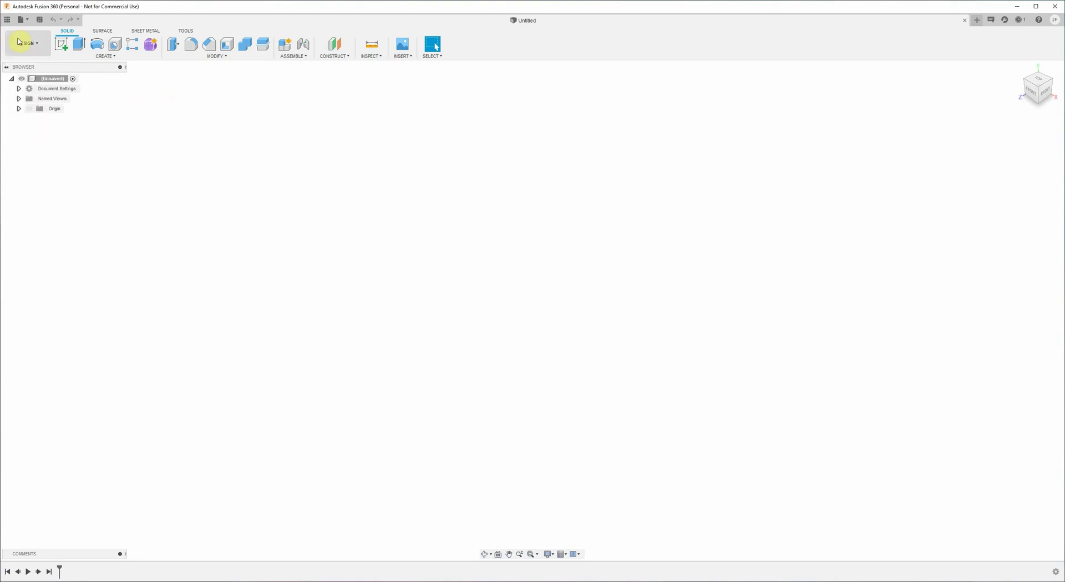
Step: Start a new sketch on the front (XY) origin plane
{"action": "left_click", "coordinate": [61, 49]}
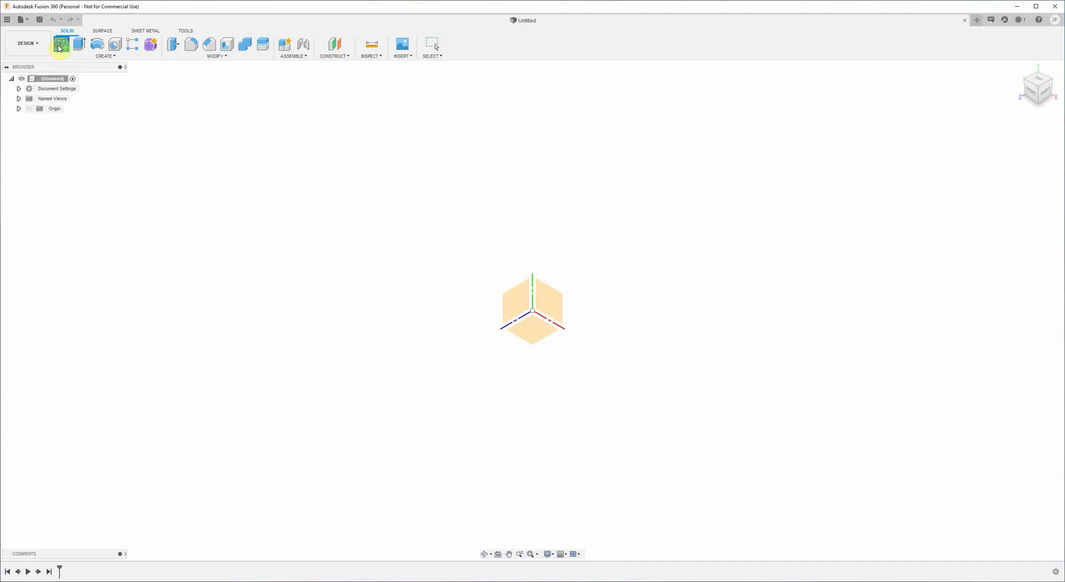
{"action": "left_click", "coordinate": [546, 306]}
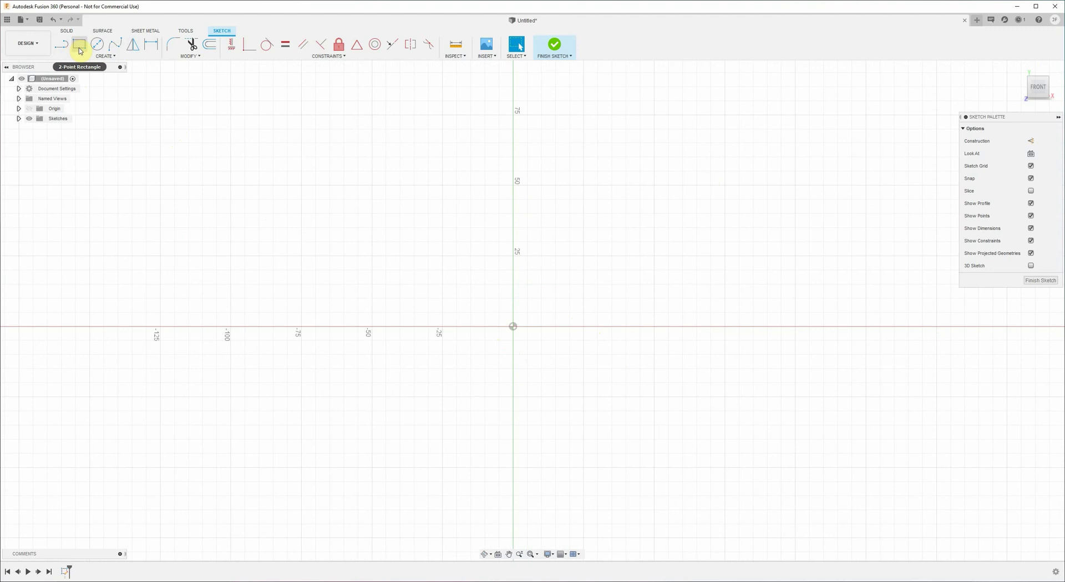
{"action": "left_click", "coordinate": [111, 57]}
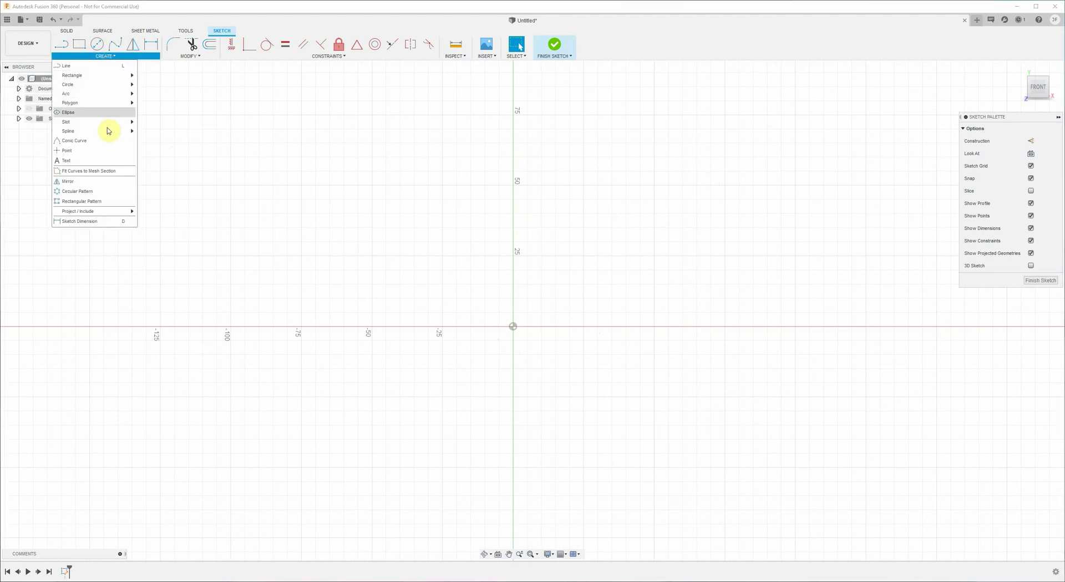
{"action": "left_click", "coordinate": [85, 55]}
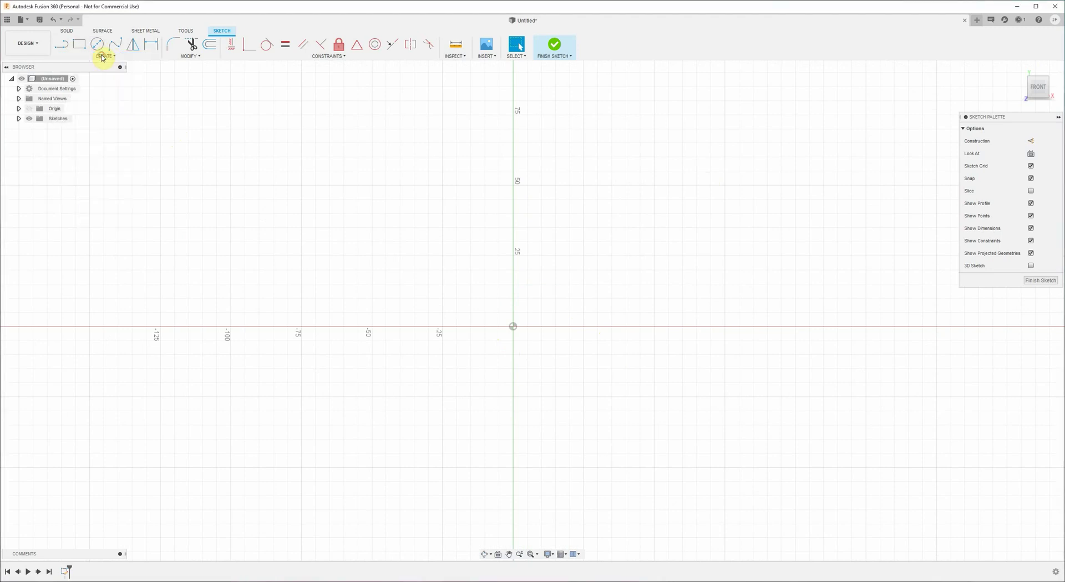
Step: Draw a closed stepped line profile from the origin, about 80 mm wide and 45 mm high, with a raised middle about 40 mm wide
{"action": "left_click", "coordinate": [62, 49]}
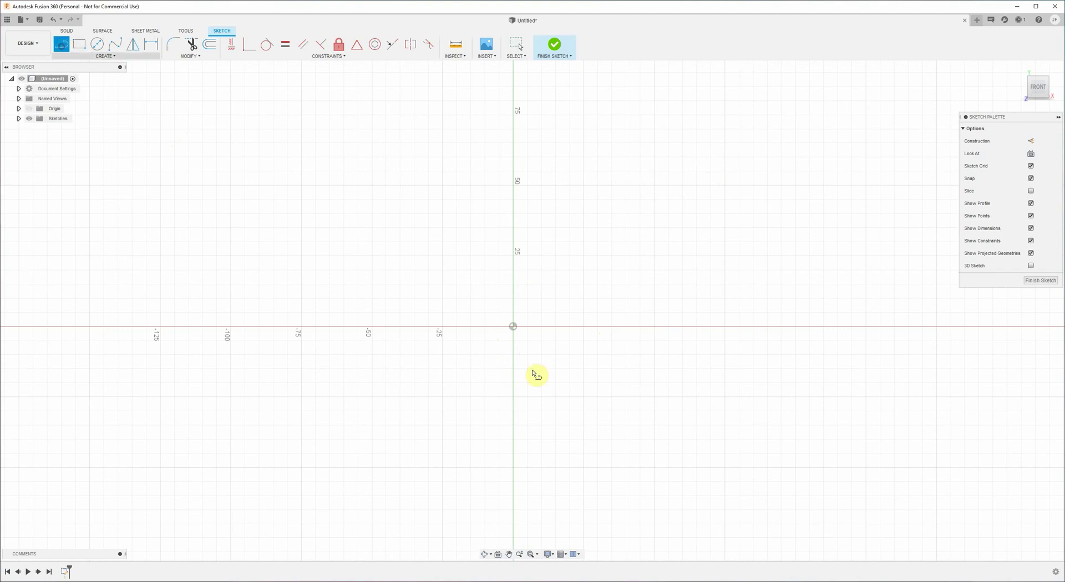
{"action": "left_click", "coordinate": [513, 327]}
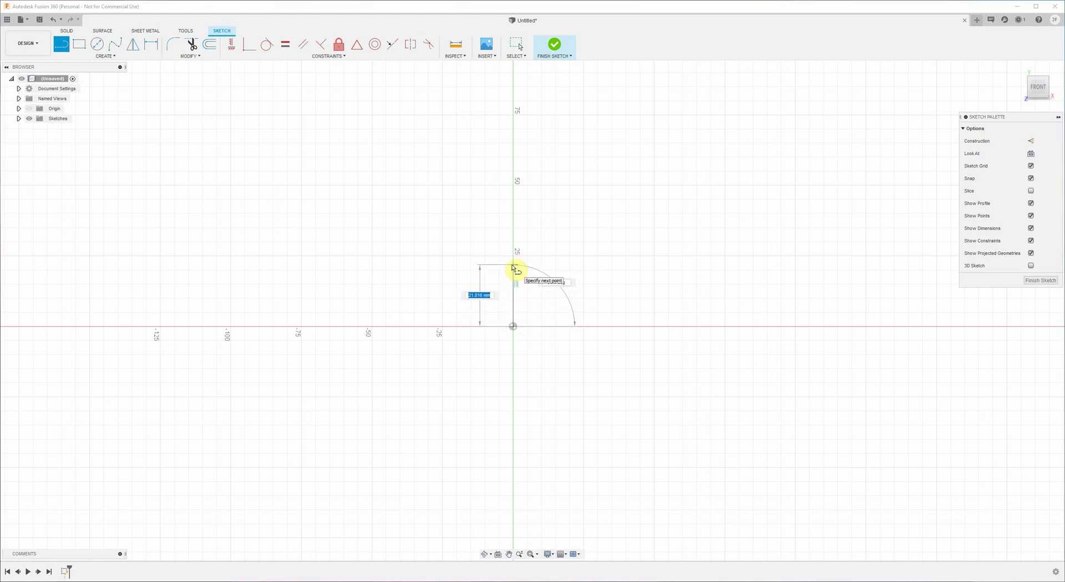
{"action": "left_click", "coordinate": [513, 265]}
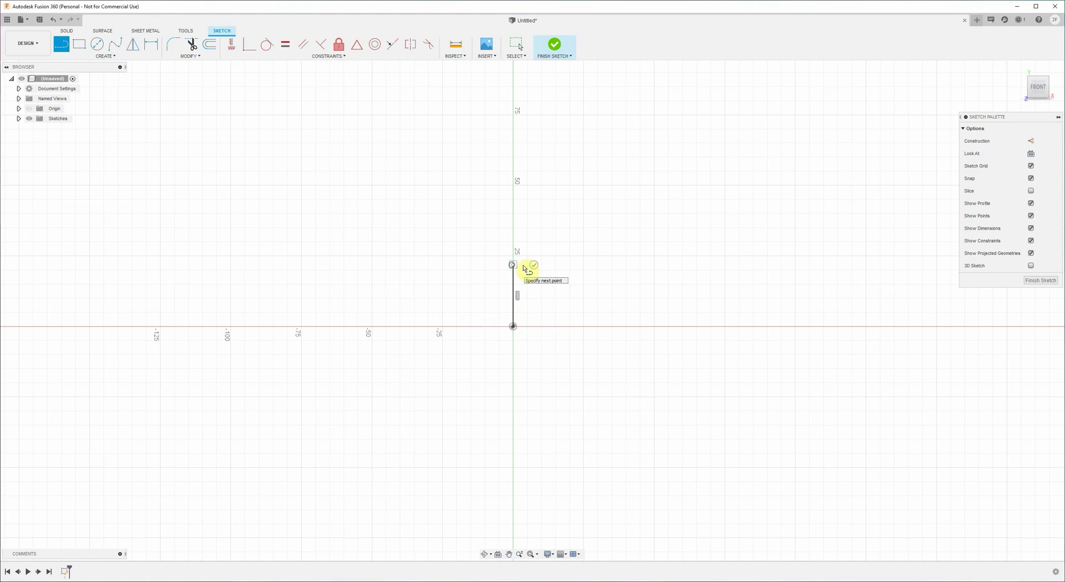
{"action": "left_click", "coordinate": [564, 265]}
{"action": "left_click", "coordinate": [565, 199]}
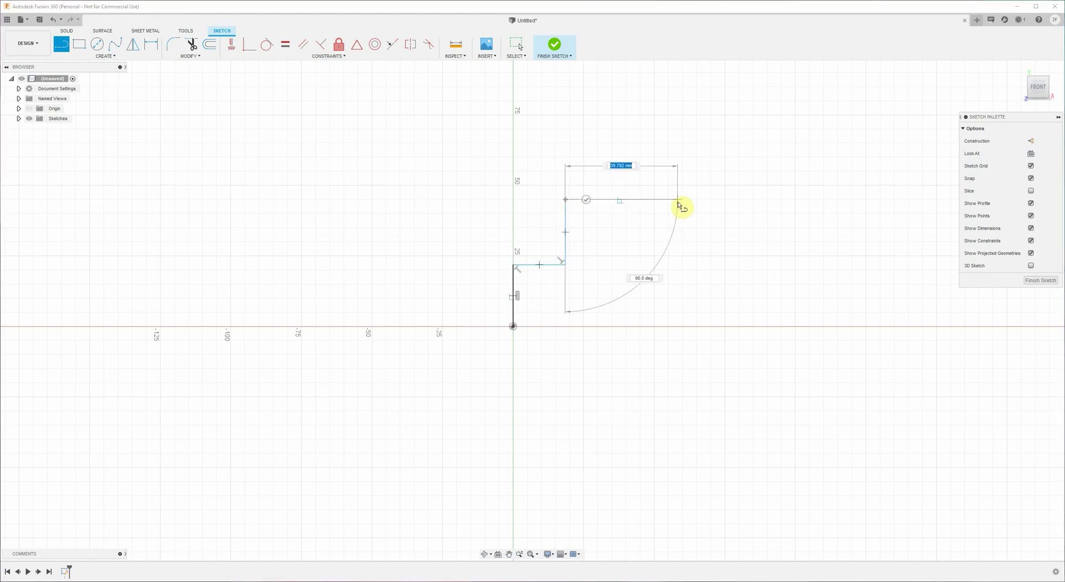
{"action": "left_click", "coordinate": [676, 199]}
{"action": "left_click", "coordinate": [677, 265]}
{"action": "left_click", "coordinate": [738, 265]}
{"action": "left_click", "coordinate": [739, 326]}
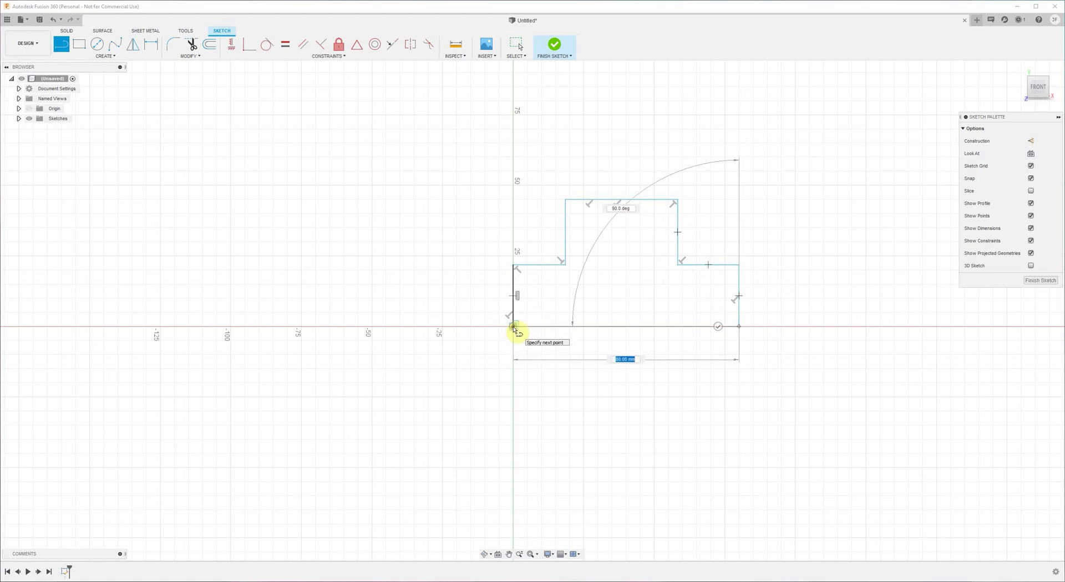
{"action": "left_click", "coordinate": [513, 326]}
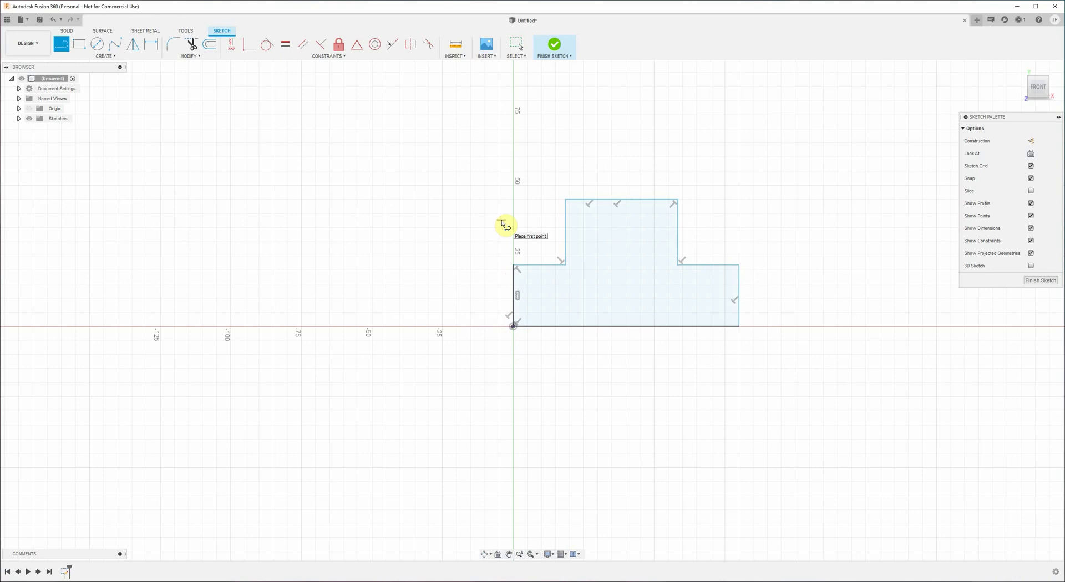
{"action": "key", "text": "Escape"}
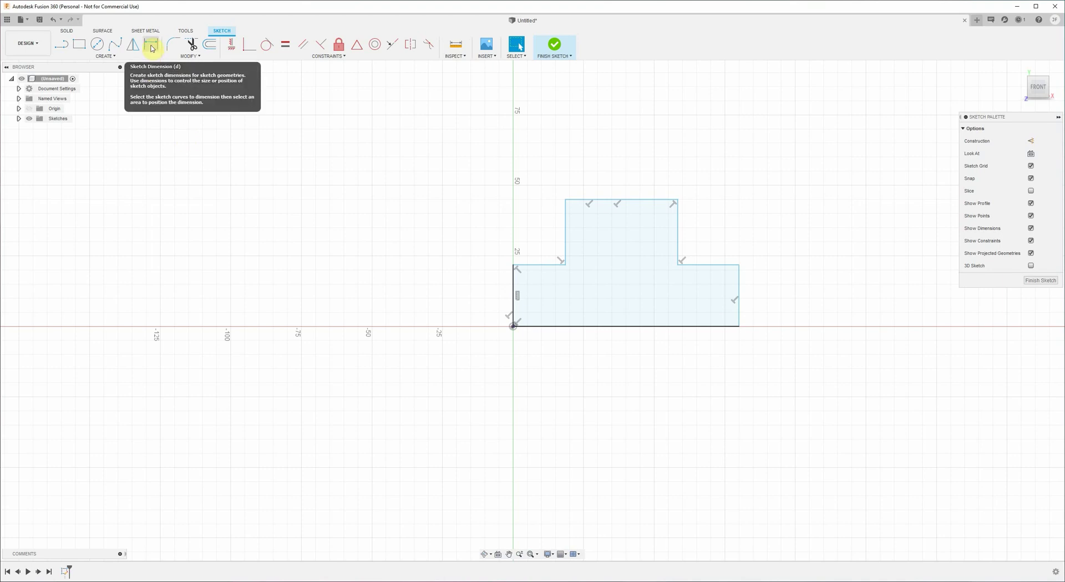
Step: Dimension the profile's left vertical edge to 20 mm
{"action": "key", "text": "d"}
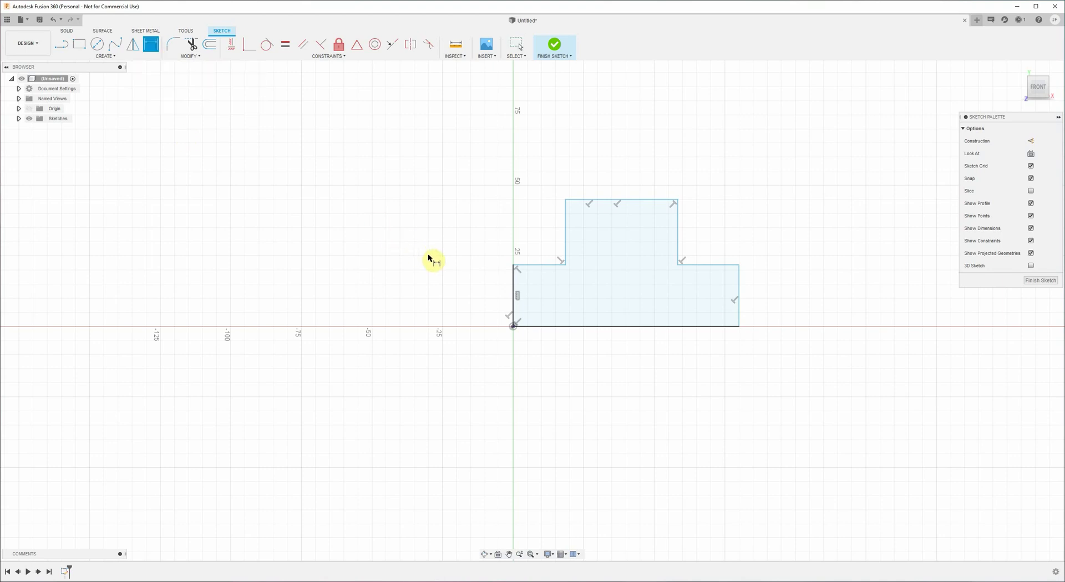
{"action": "left_click", "coordinate": [512, 291]}
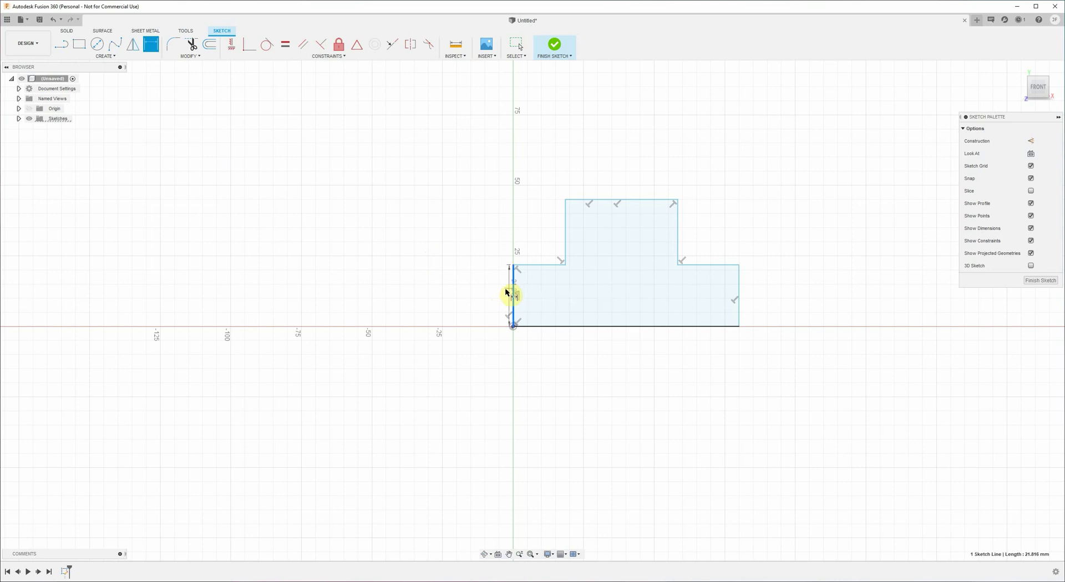
{"action": "left_click", "coordinate": [472, 294]}
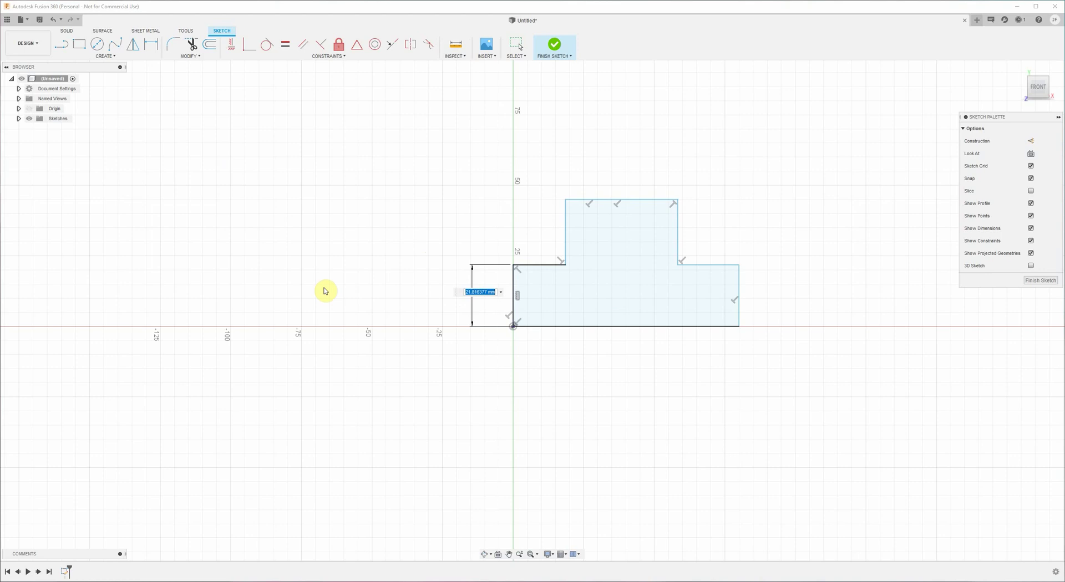
{"action": "type", "text": "40"}
{"action": "type", "text": "20"}
{"action": "key", "text": "Return"}
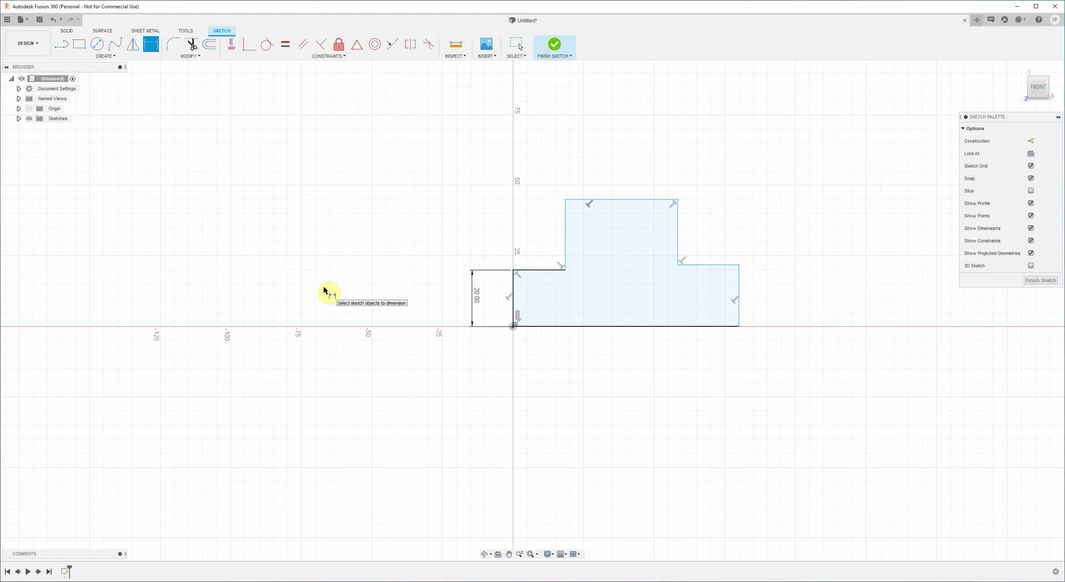
Step: Dimension the profile's overall height between its top and bottom edges to 30 mm
{"action": "left_click", "coordinate": [636, 200]}
{"action": "left_click", "coordinate": [622, 327]}
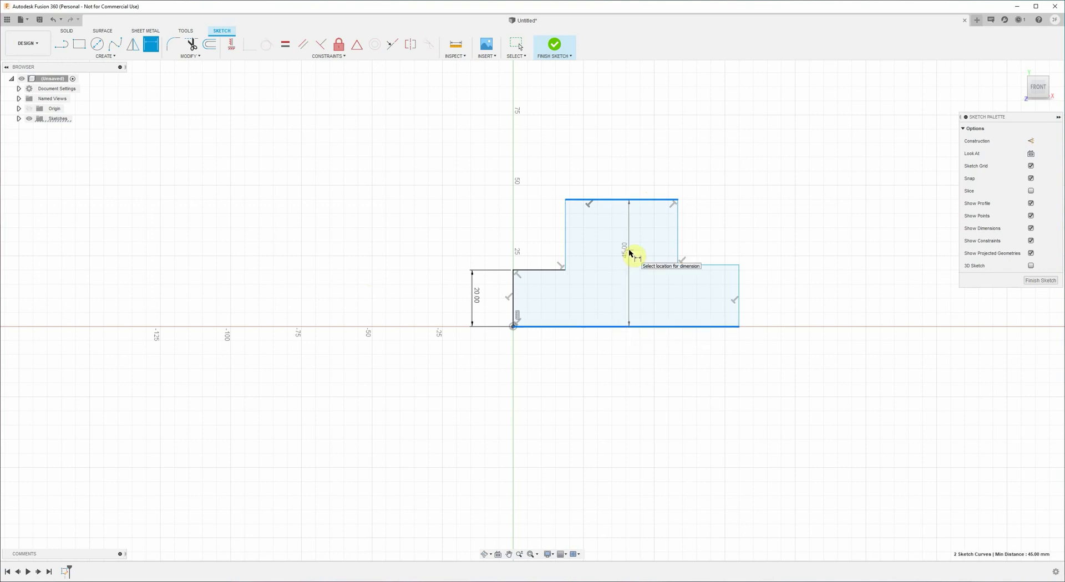
{"action": "left_click", "coordinate": [449, 270]}
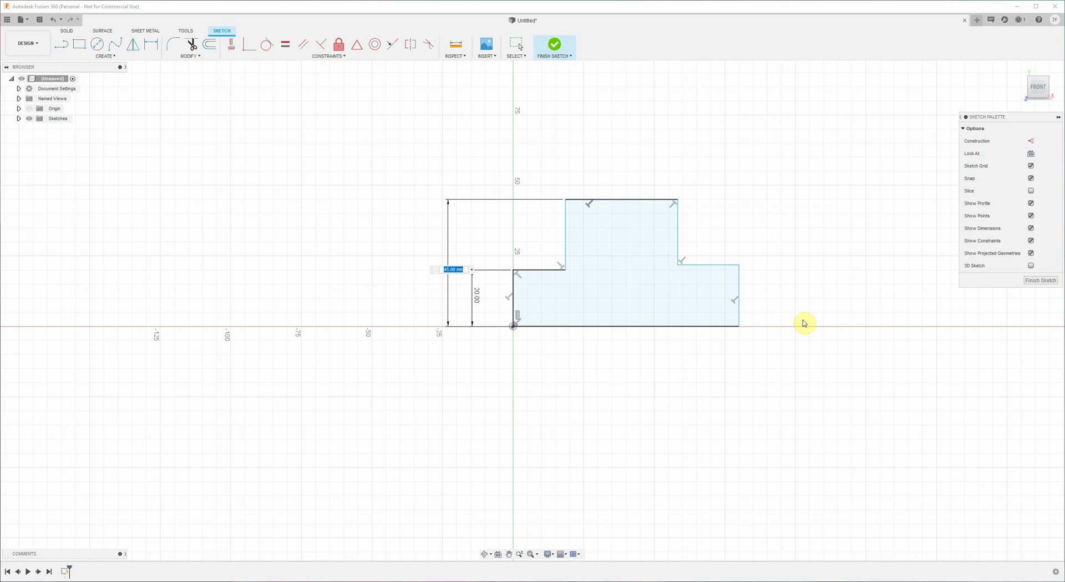
{"action": "type", "text": "60"}
{"action": "key", "text": "Return"}
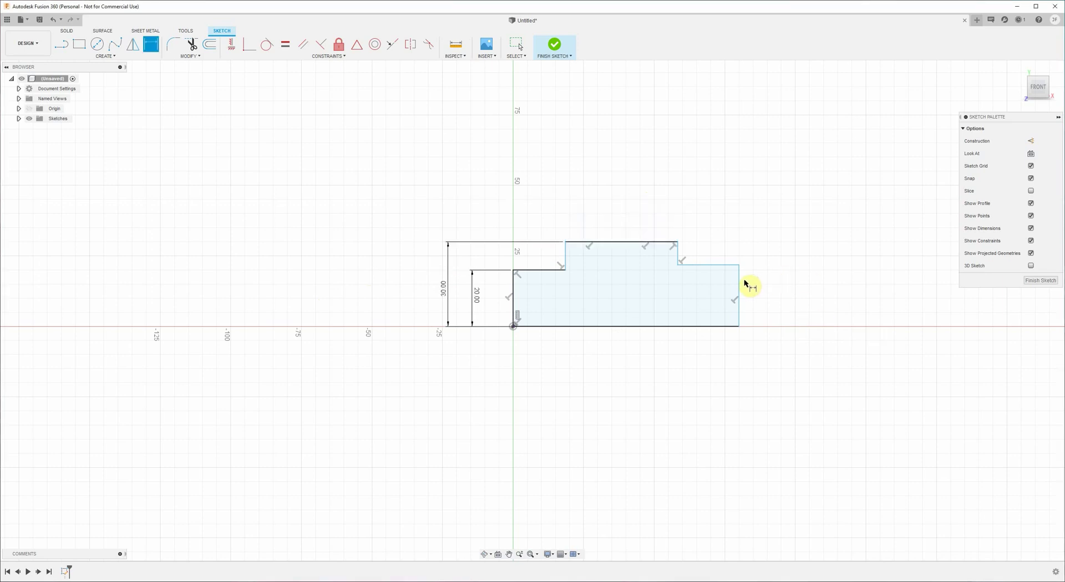
{"action": "key", "text": "Escape"}
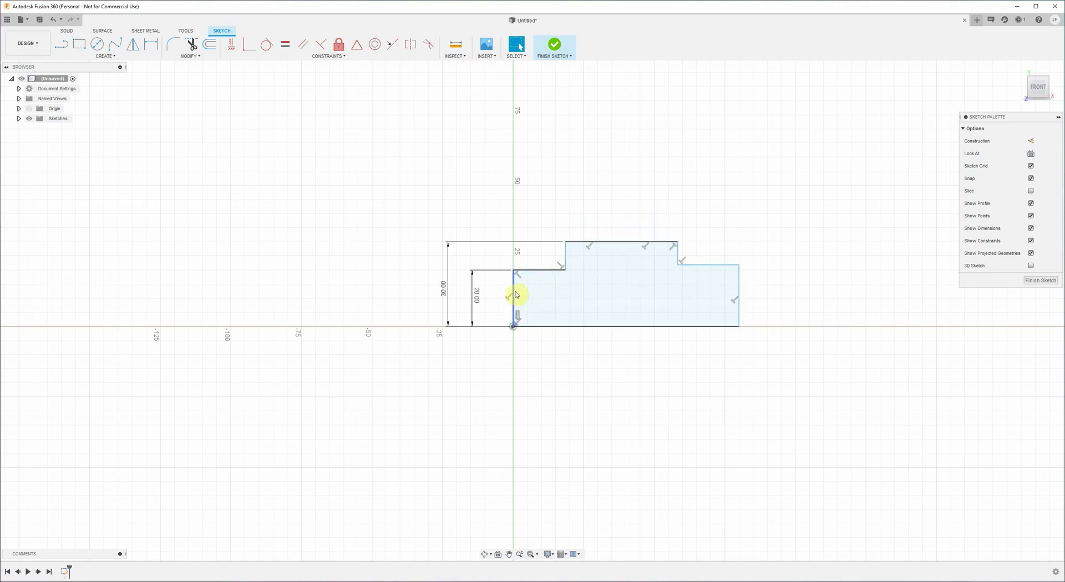
Step: Dimension the right vertical edge by linking its value to the left edge's height dimension
{"action": "key", "text": "d"}
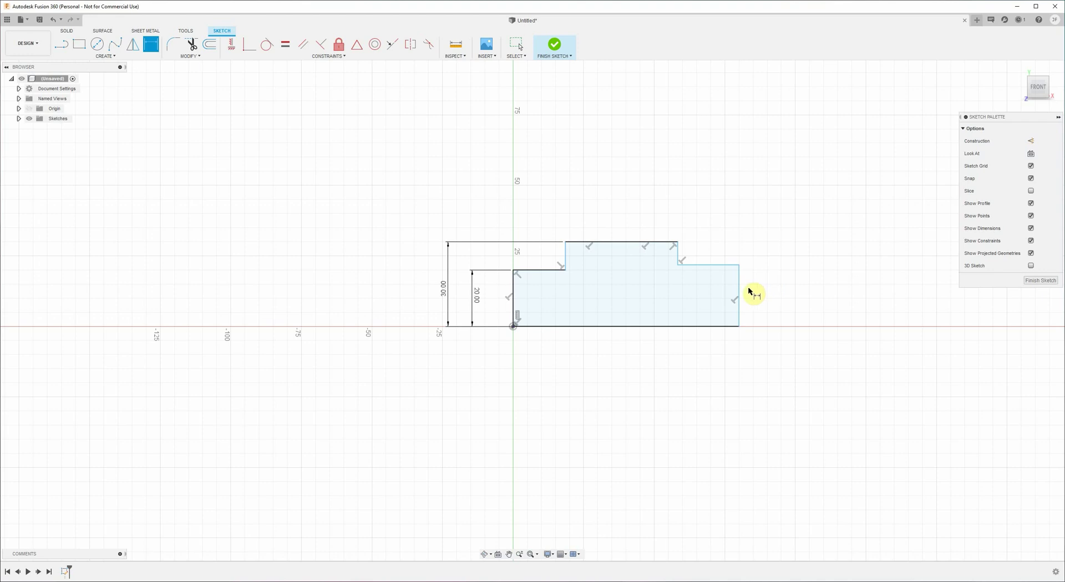
{"action": "left_click", "coordinate": [740, 293]}
{"action": "left_click", "coordinate": [769, 290]}
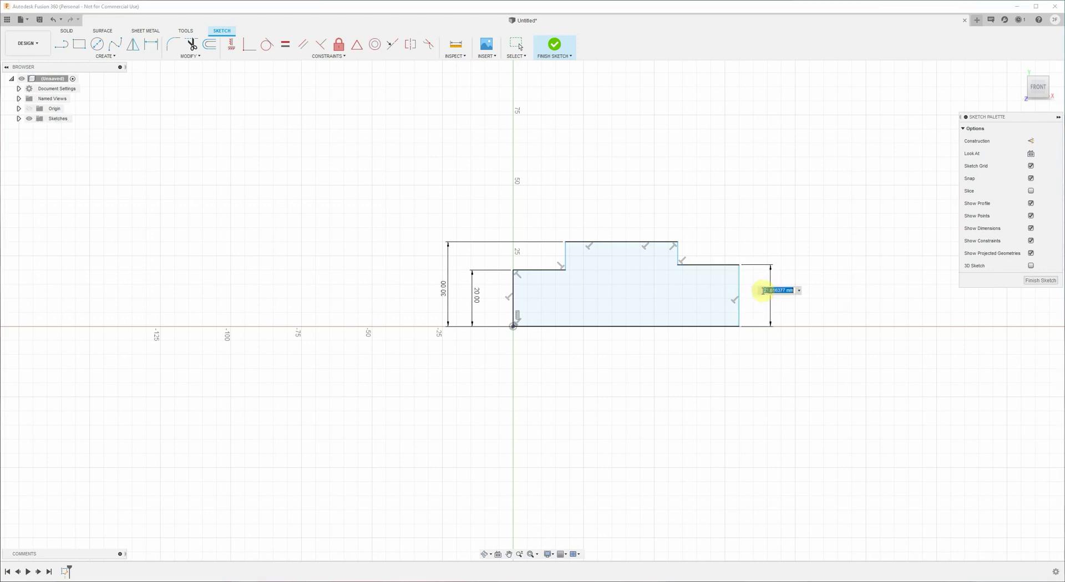
{"action": "left_click", "coordinate": [474, 301]}
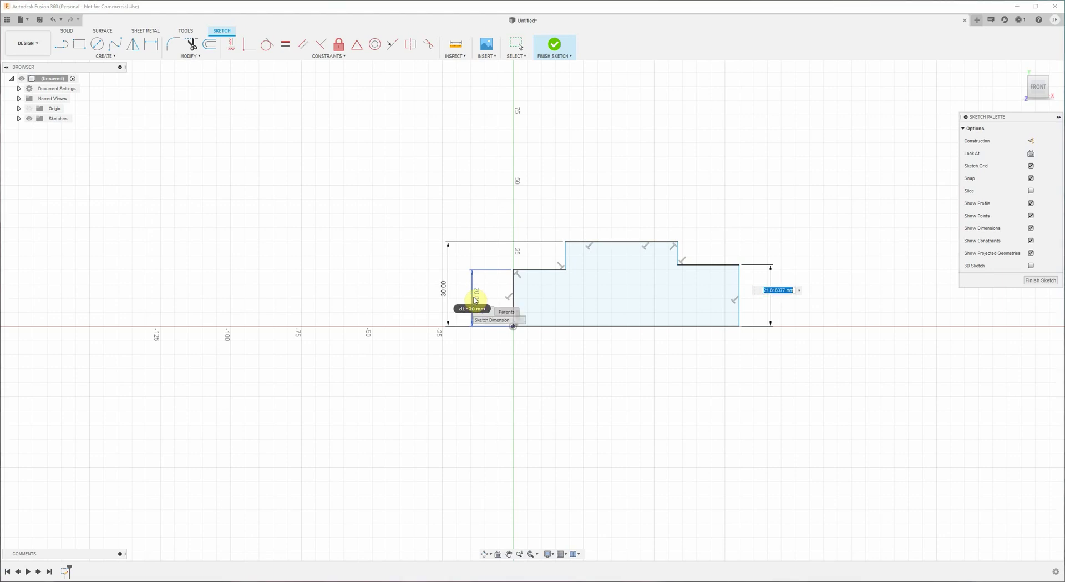
{"action": "left_click", "coordinate": [479, 297]}
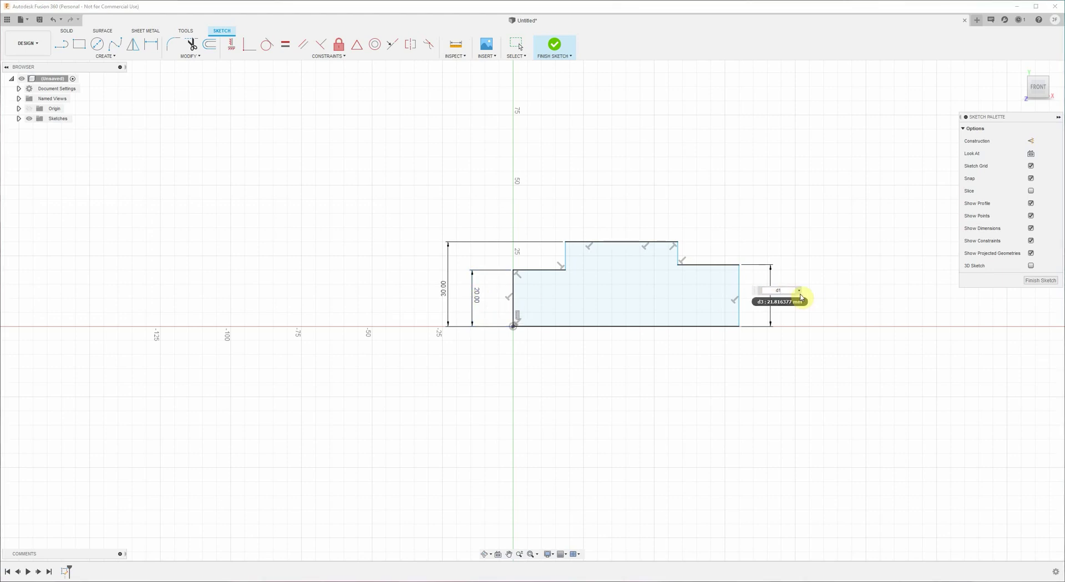
{"action": "key", "text": "Return"}
{"action": "key", "text": "Escape"}
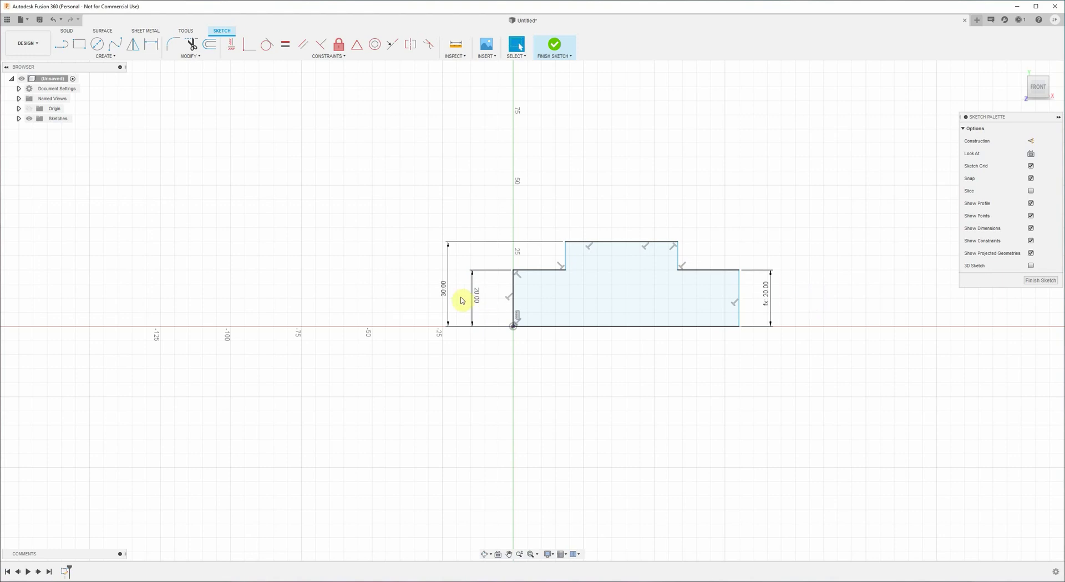
Step: Try the left edge's height dimension at 15 mm and set it back to 20 mm
{"action": "double_click", "coordinate": [476, 295]}
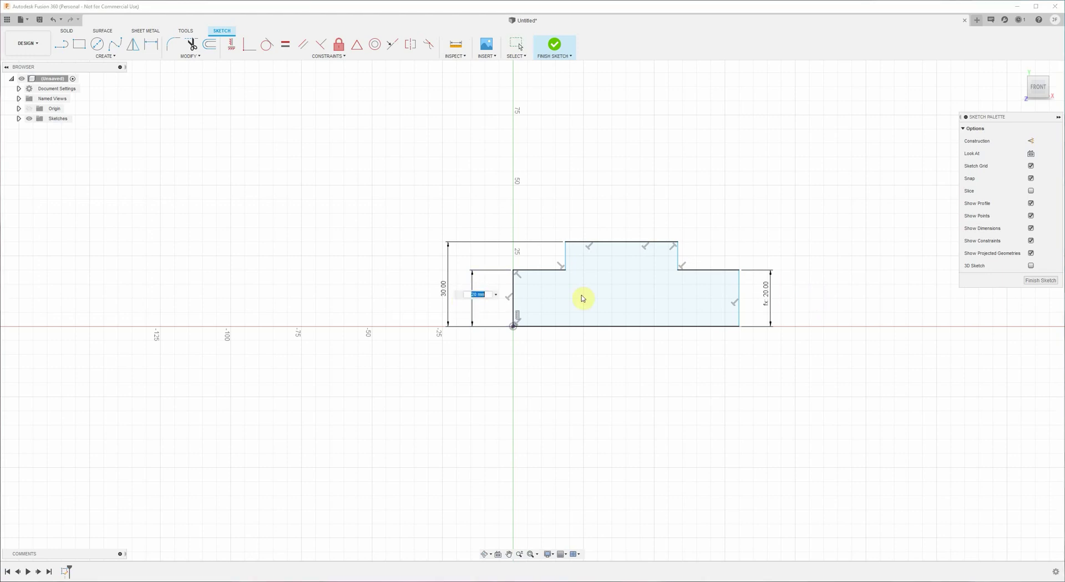
{"action": "type", "text": "15"}
{"action": "key", "text": "Return"}
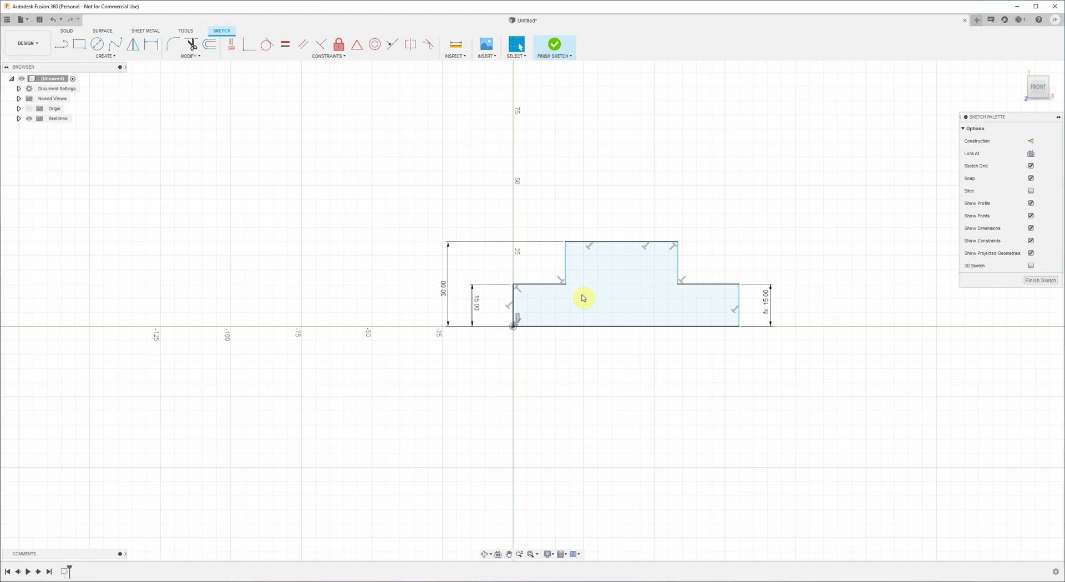
{"action": "double_click", "coordinate": [476, 304]}
{"action": "type", "text": "20"}
{"action": "key", "text": "Return"}
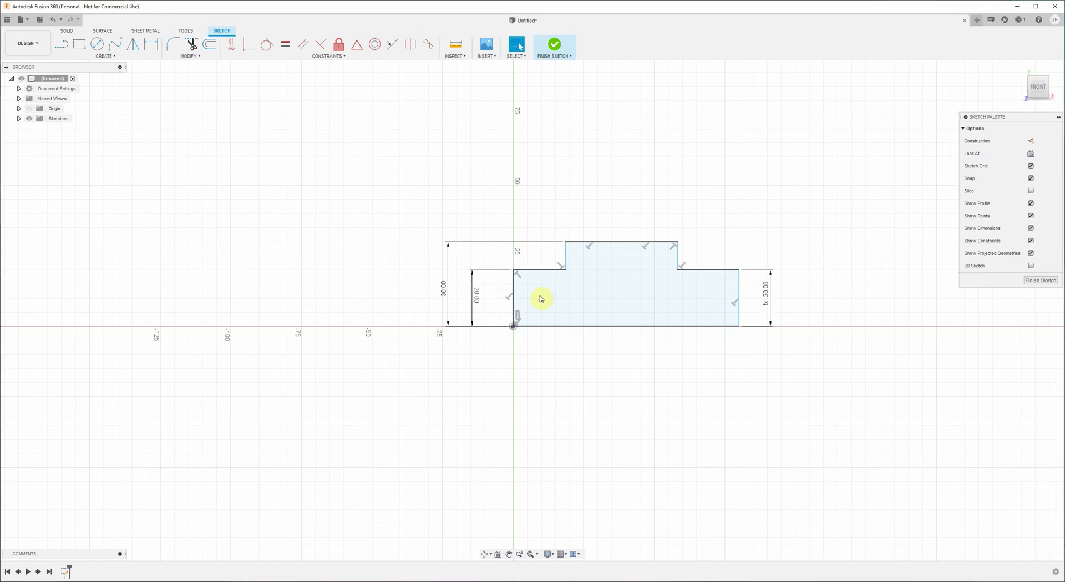
Step: Dimension the left shoulder's horizontal edge to 15 mm
{"action": "key", "text": "d"}
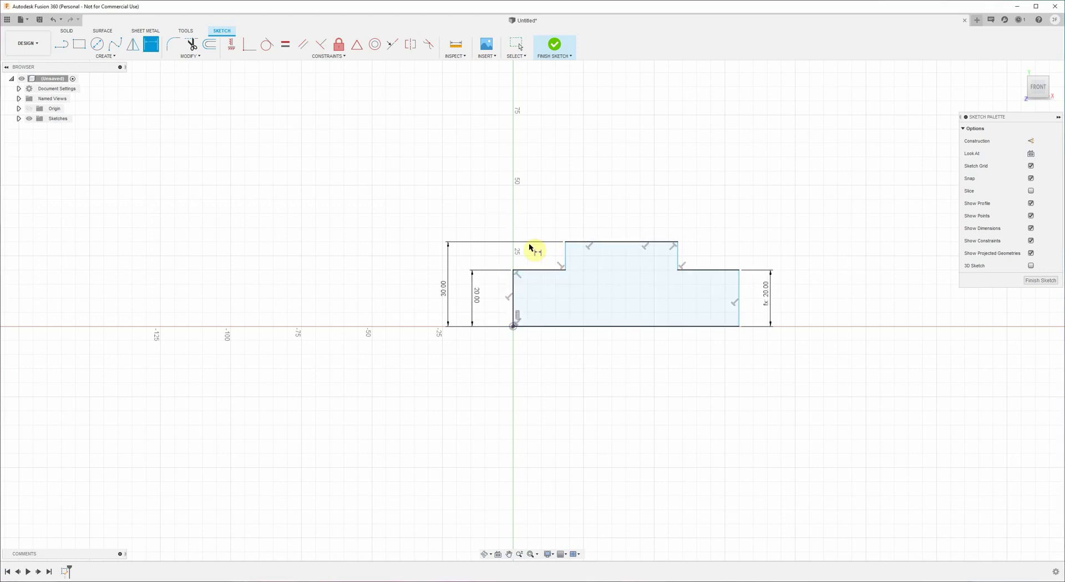
{"action": "left_click", "coordinate": [536, 270]}
{"action": "left_click", "coordinate": [537, 202]}
{"action": "type", "text": "15"}
{"action": "key", "text": "Return"}
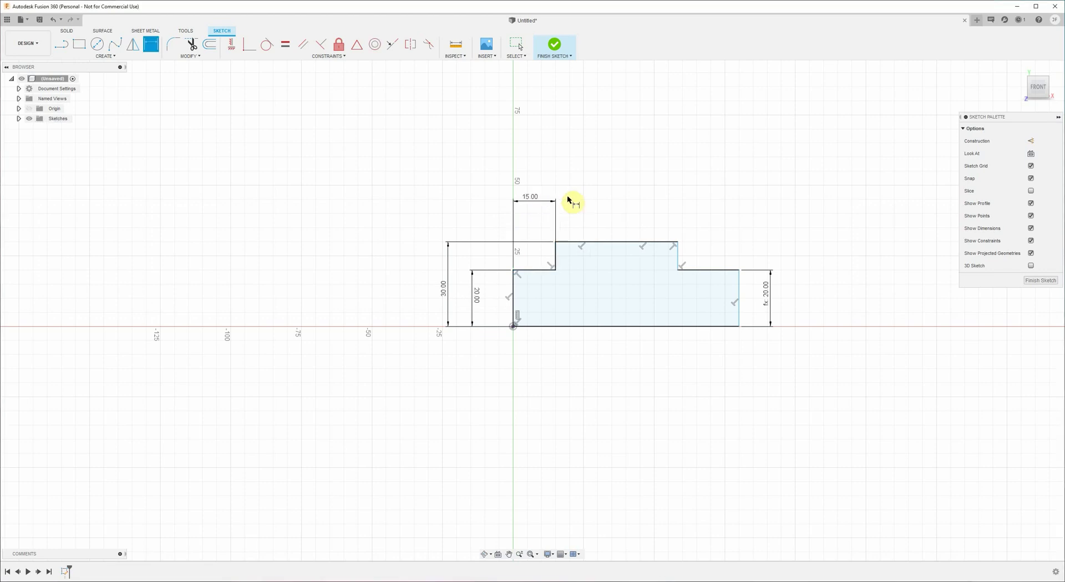
Step: Dimension the raised middle's top edge to 30 mm
{"action": "left_click", "coordinate": [607, 242]}
{"action": "left_click", "coordinate": [613, 204]}
{"action": "type", "text": "30"}
{"action": "key", "text": "Return"}
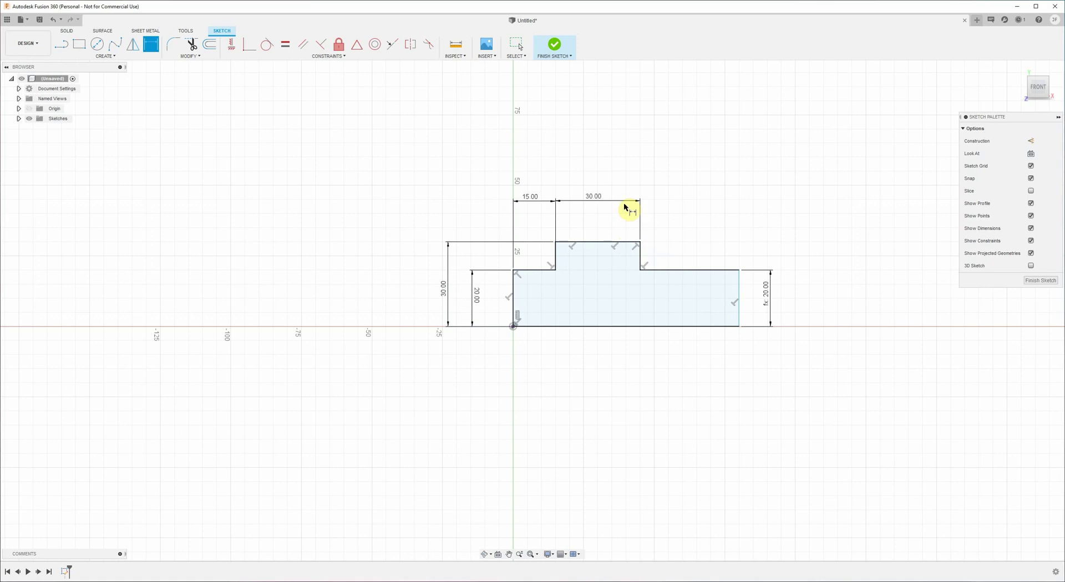
Step: Dimension the right shoulder's horizontal edge to 15 mm
{"action": "left_click", "coordinate": [684, 270]}
{"action": "left_click", "coordinate": [687, 202]}
{"action": "type", "text": "15"}
{"action": "key", "text": "Return"}
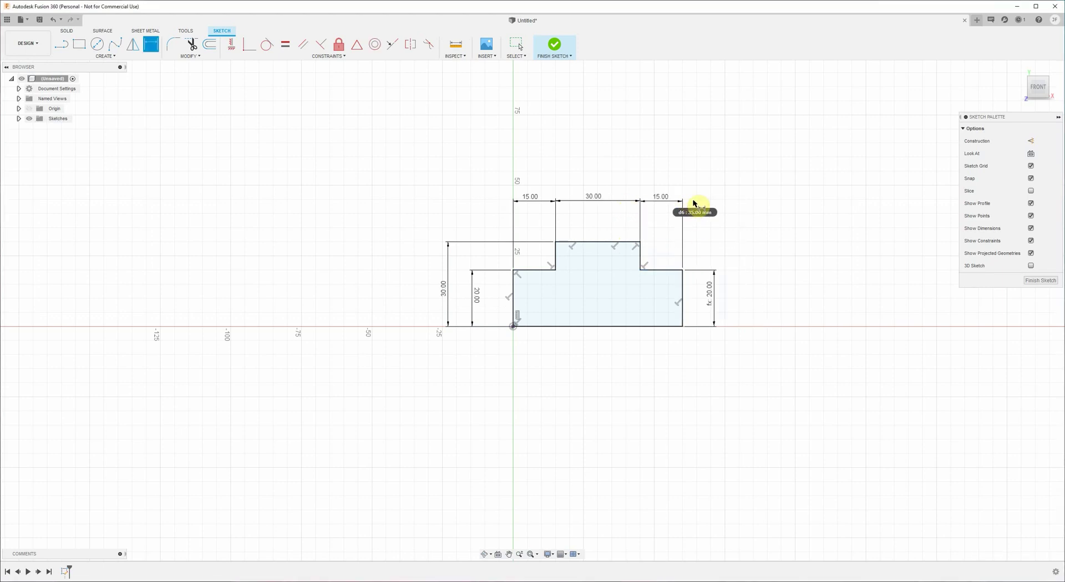
{"action": "key", "text": "Escape"}
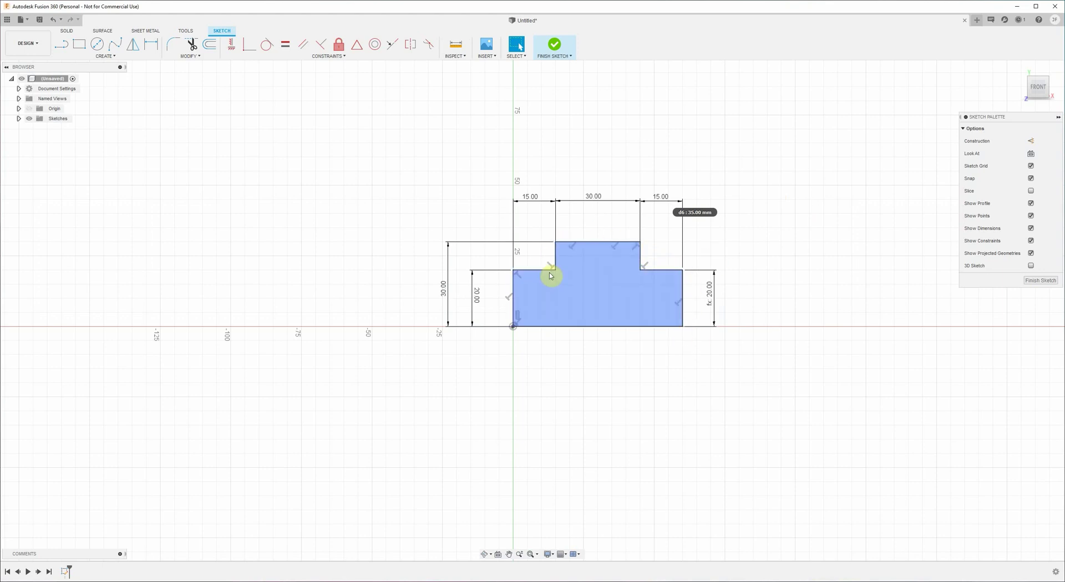
{"action": "left_click", "coordinate": [683, 291]}
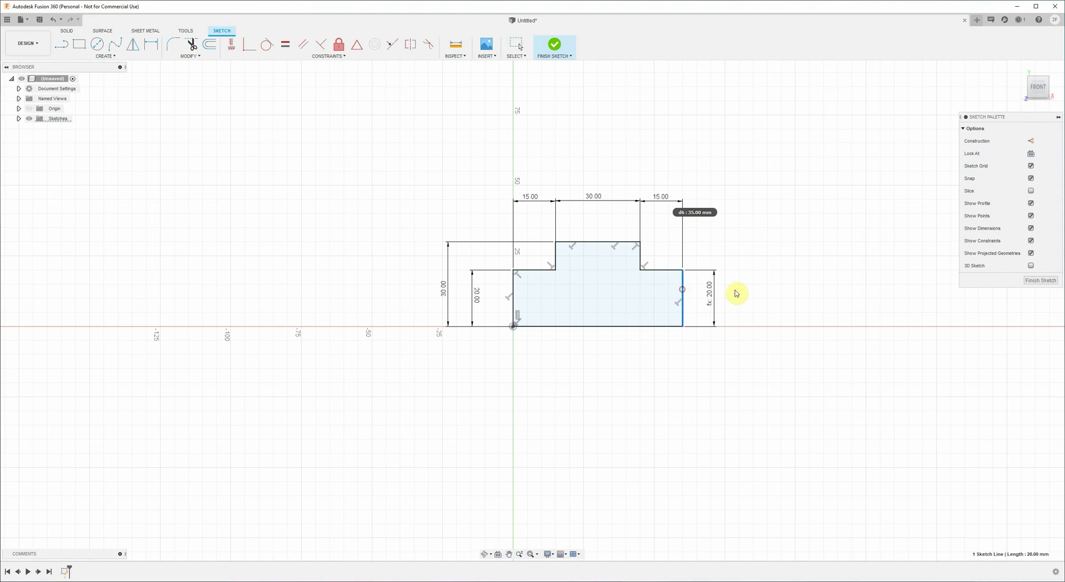
Step: Leave the dimension command and finish the stepped profile sketch
{"action": "left_click", "coordinate": [665, 270]}
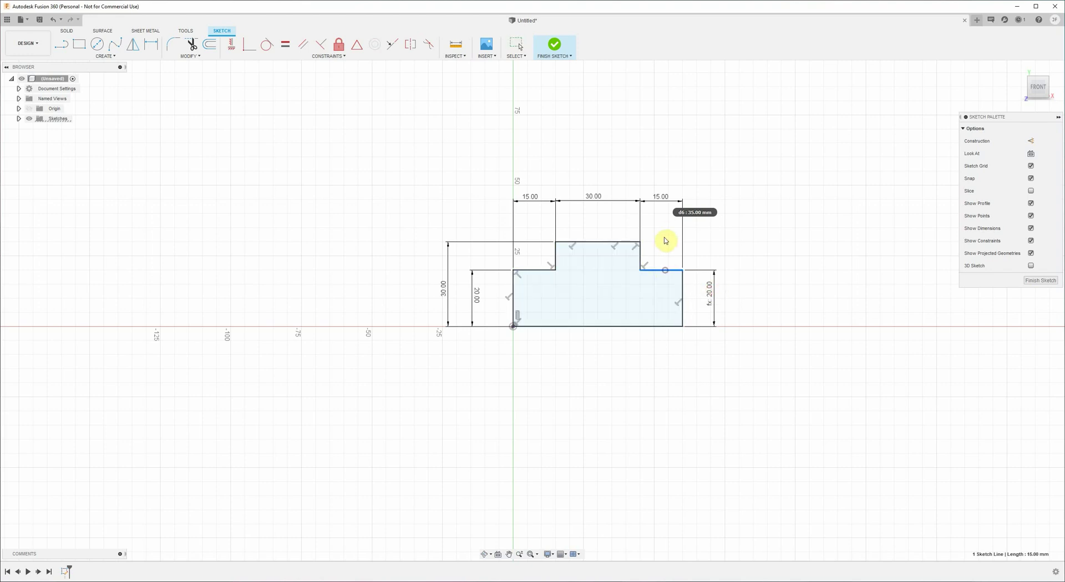
{"action": "left_click", "coordinate": [600, 245]}
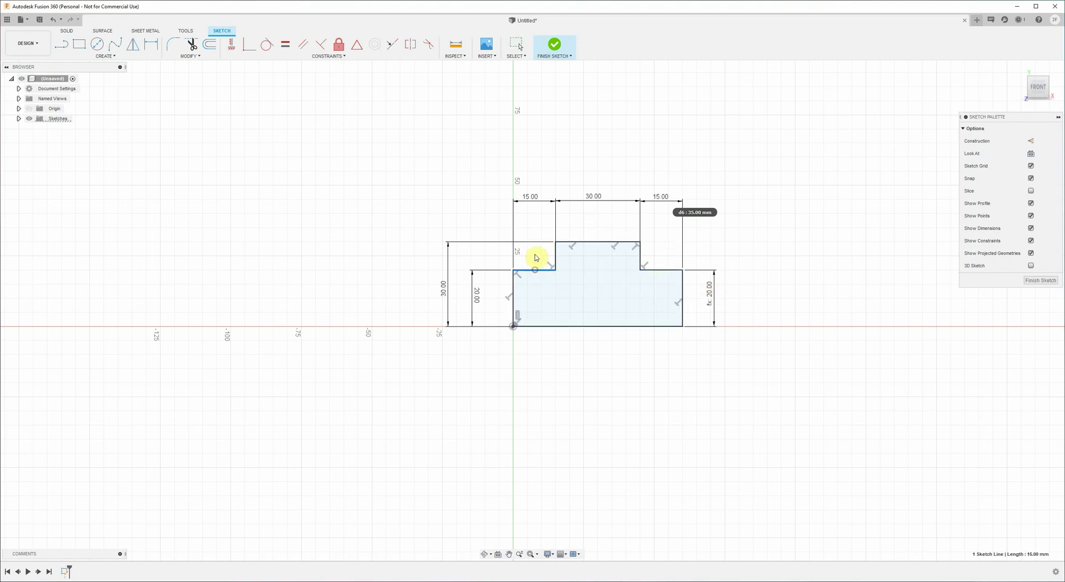
{"action": "left_click", "coordinate": [338, 197]}
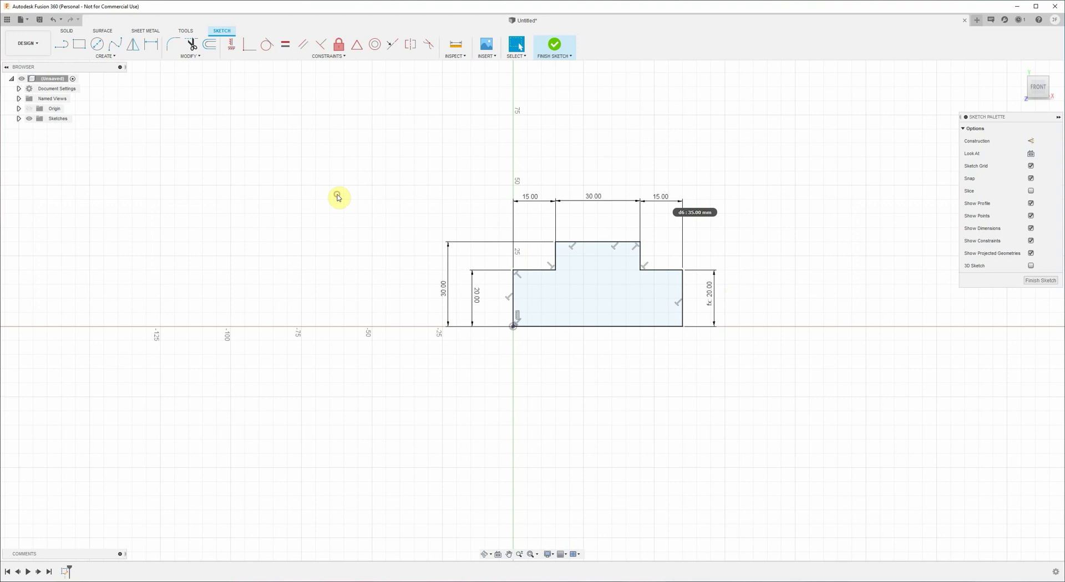
{"action": "left_click", "coordinate": [1041, 280]}
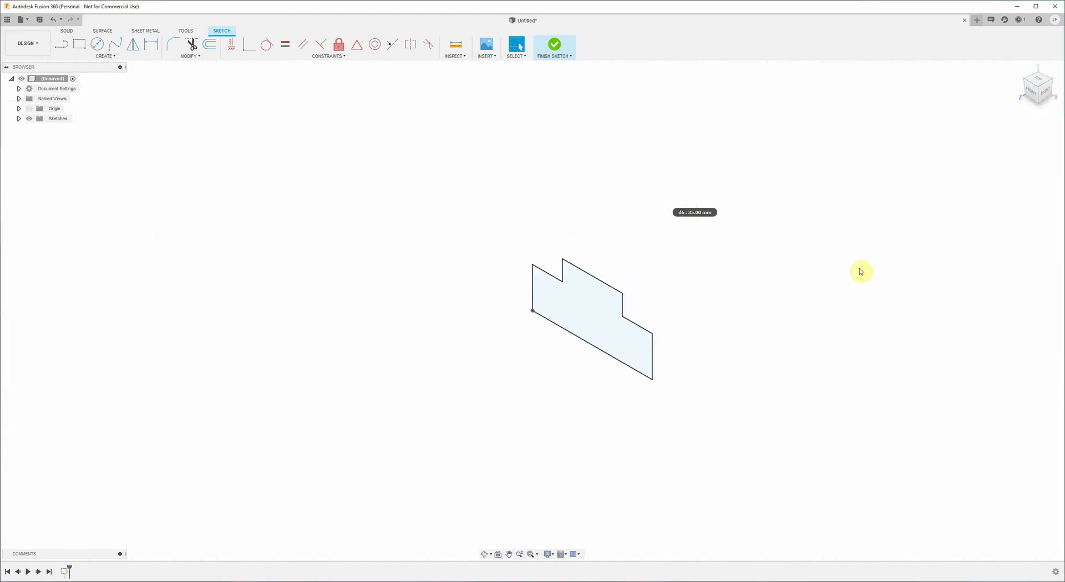
Step: Revolve the stepped profile 360 degrees about its long bottom edge, one side, as a new body
{"action": "left_click", "coordinate": [621, 309]}
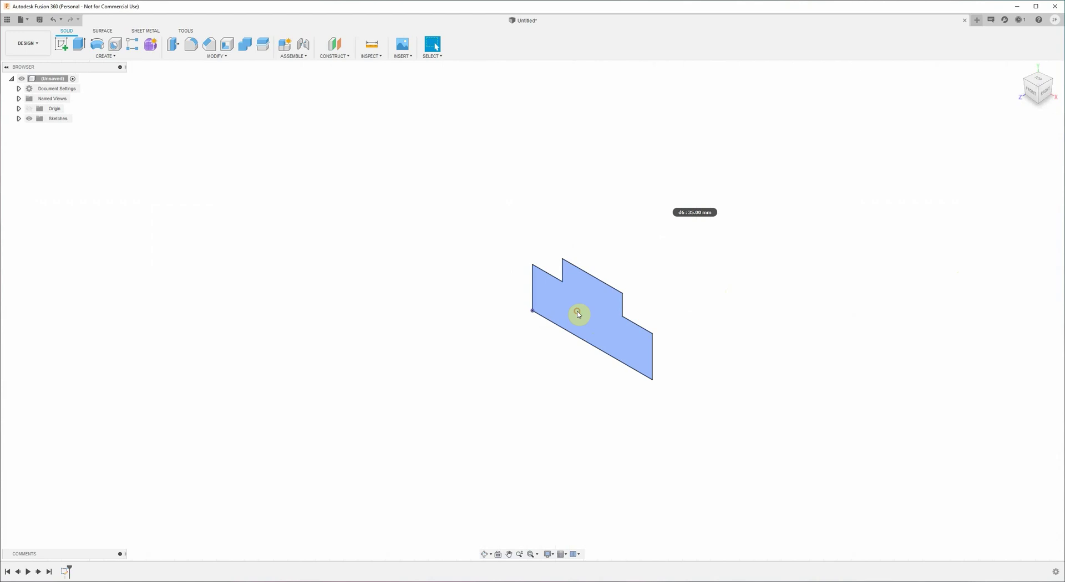
{"action": "left_click", "coordinate": [578, 315]}
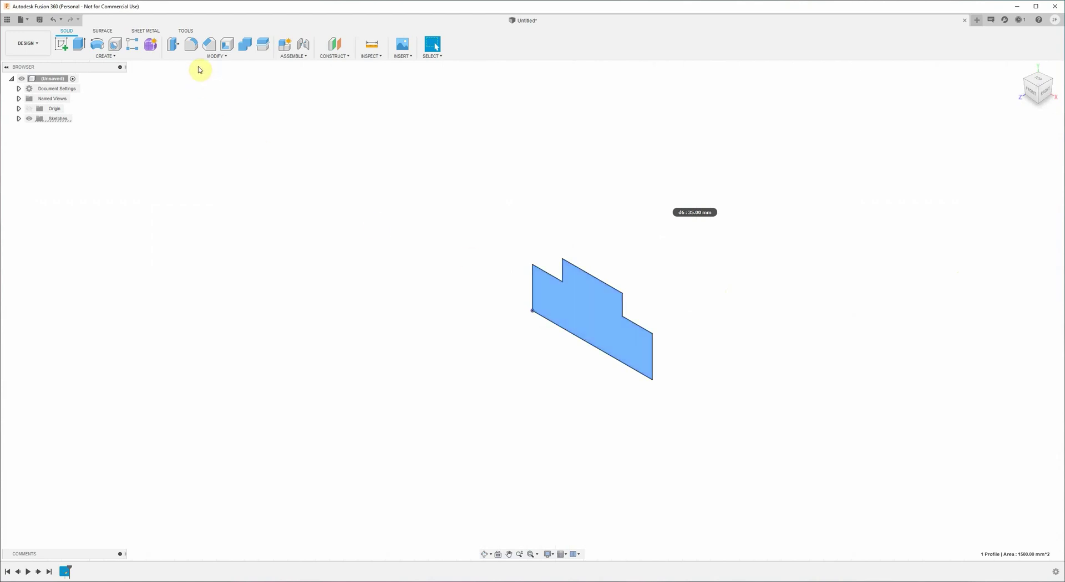
{"action": "left_click", "coordinate": [97, 46]}
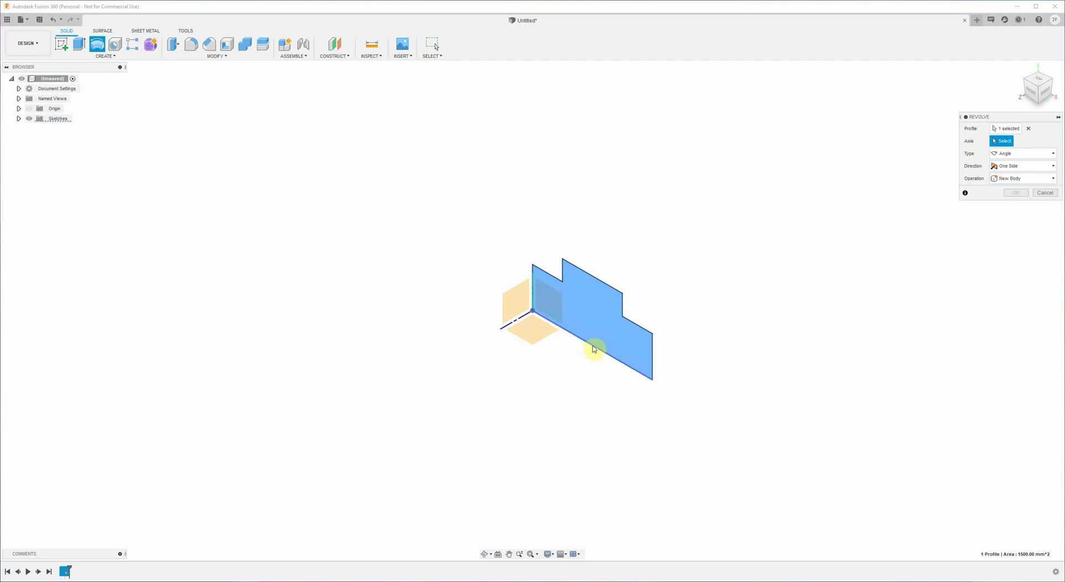
{"action": "left_click", "coordinate": [593, 348]}
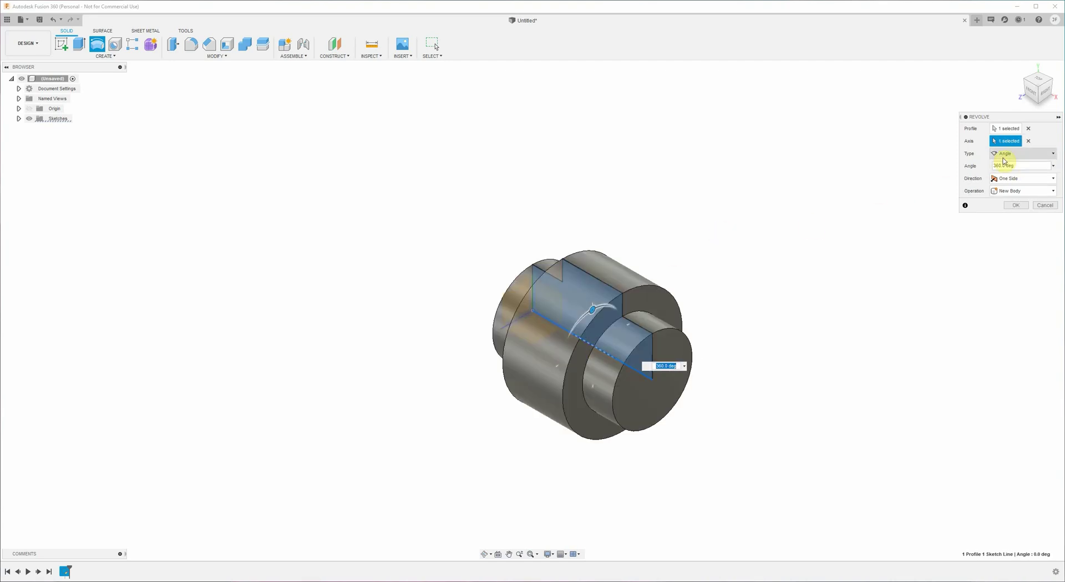
{"action": "left_click", "coordinate": [1052, 165]}
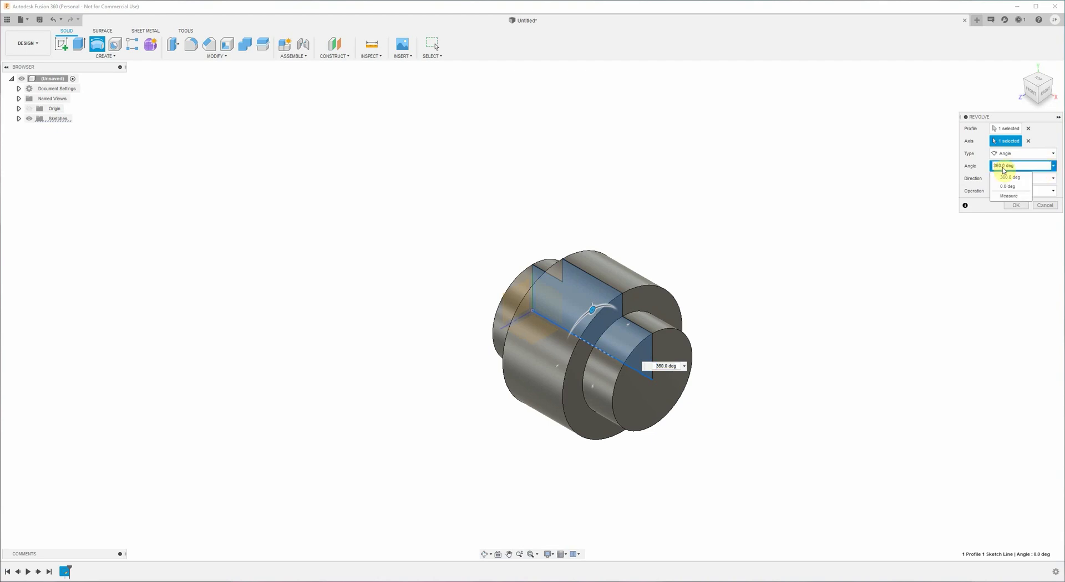
{"action": "left_click", "coordinate": [1053, 166]}
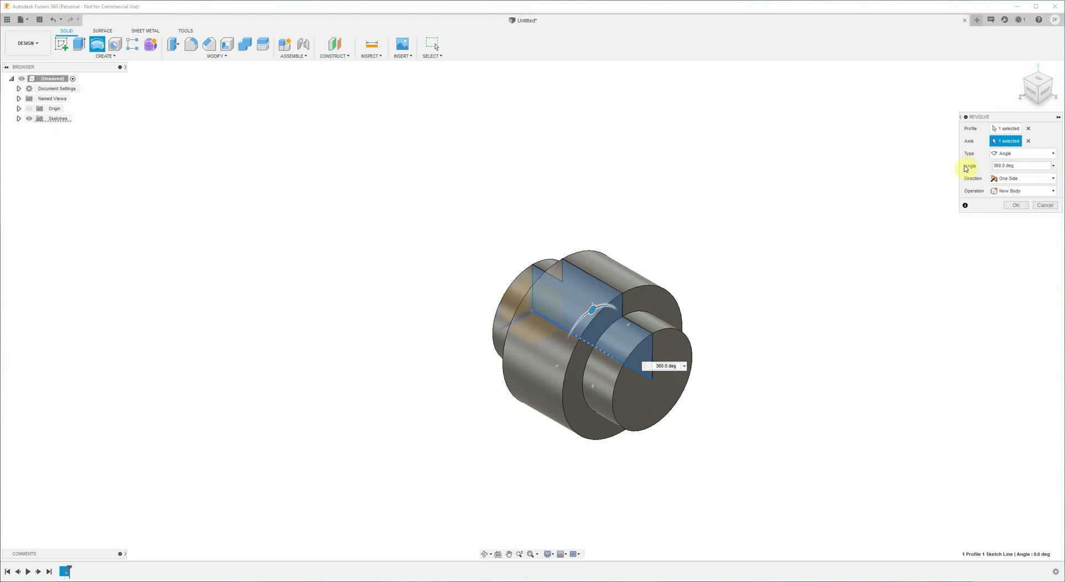
{"action": "left_click", "coordinate": [1017, 205]}
{"action": "left_click", "coordinate": [1011, 206]}
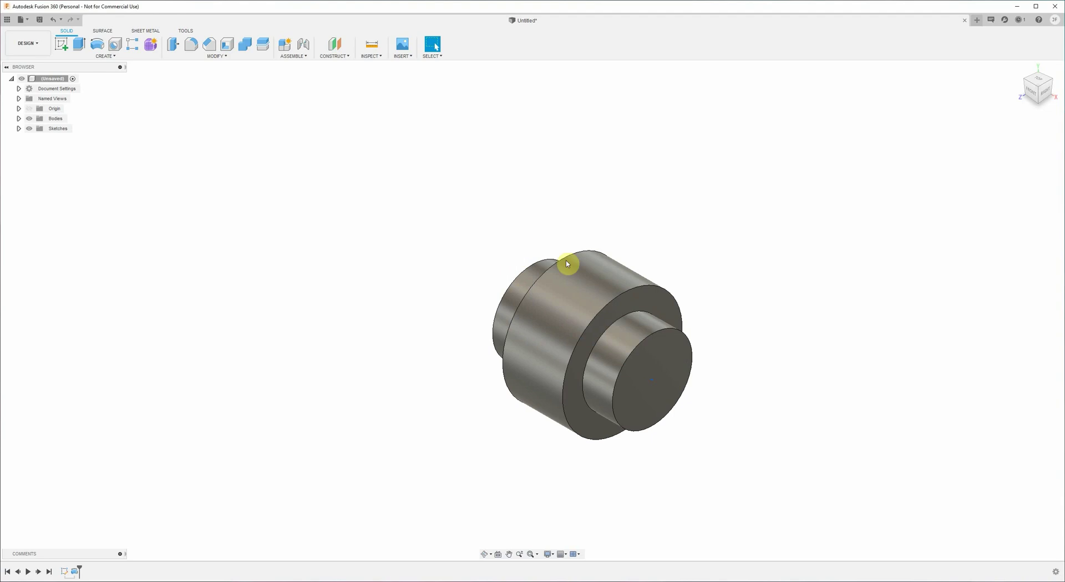
Step: Fillet the circular edges at both ends, both shoulders and both inner corners of the revolved body with a 3 mm radius
{"action": "left_click", "coordinate": [191, 48]}
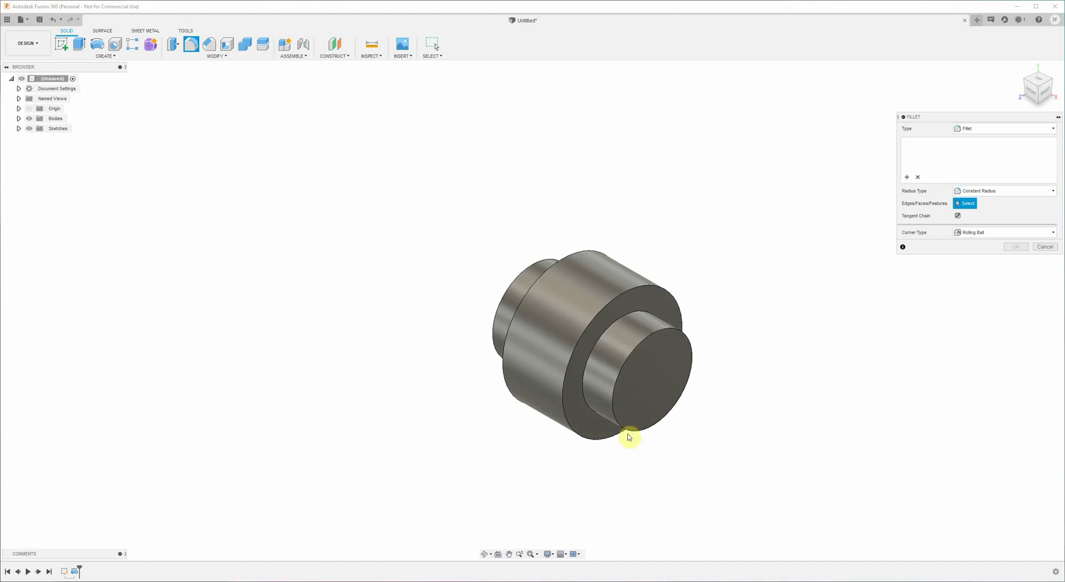
{"action": "left_click", "coordinate": [617, 386]}
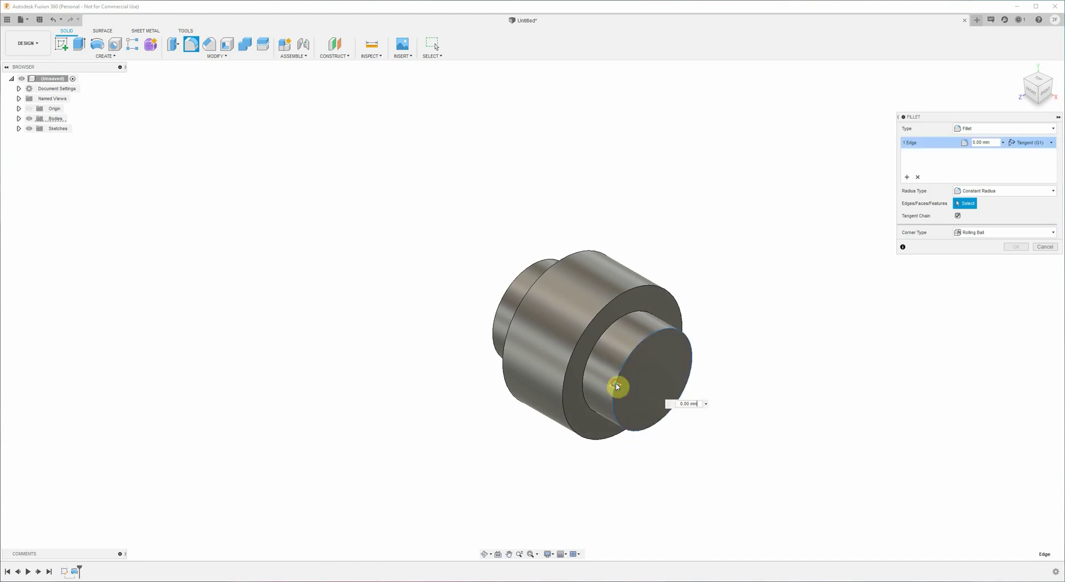
{"action": "left_click", "coordinate": [568, 367]}
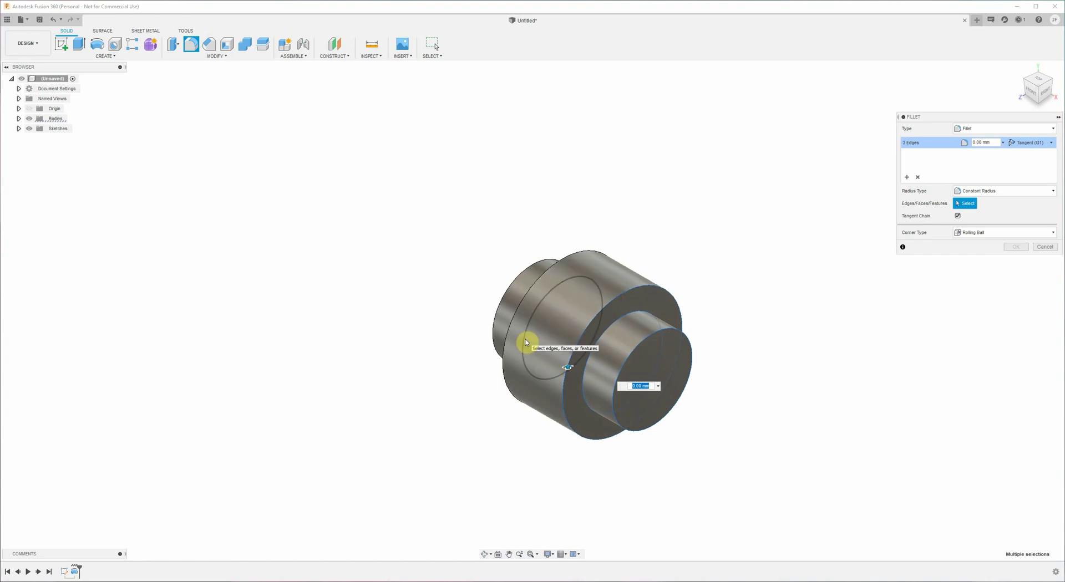
{"action": "middle_click_drag", "start_coordinate": [523, 337], "coordinate": [591, 354], "text": "shift"}
{"action": "left_click", "coordinate": [587, 356]}
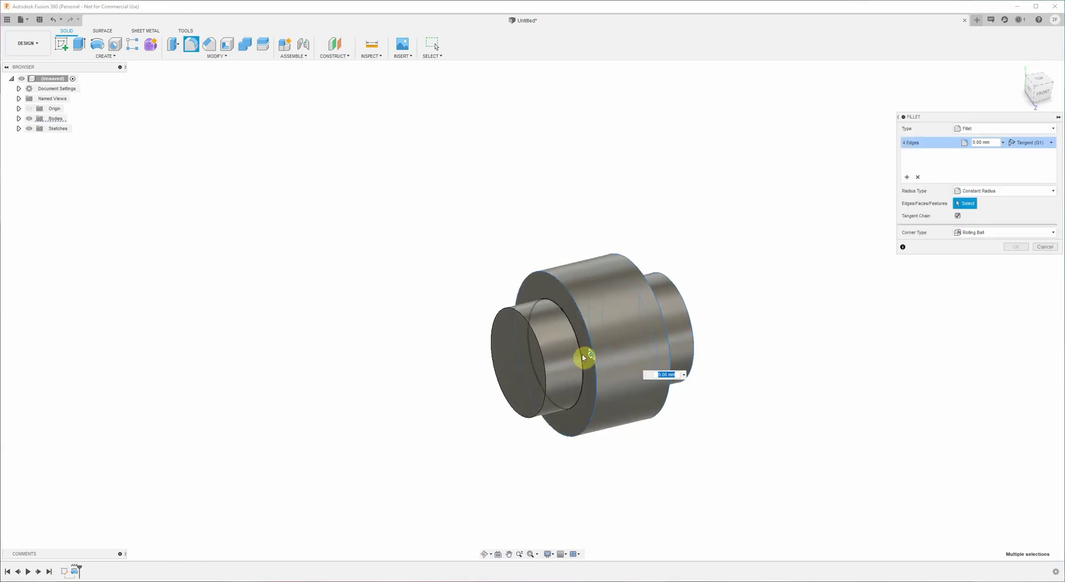
{"action": "left_click", "coordinate": [543, 363]}
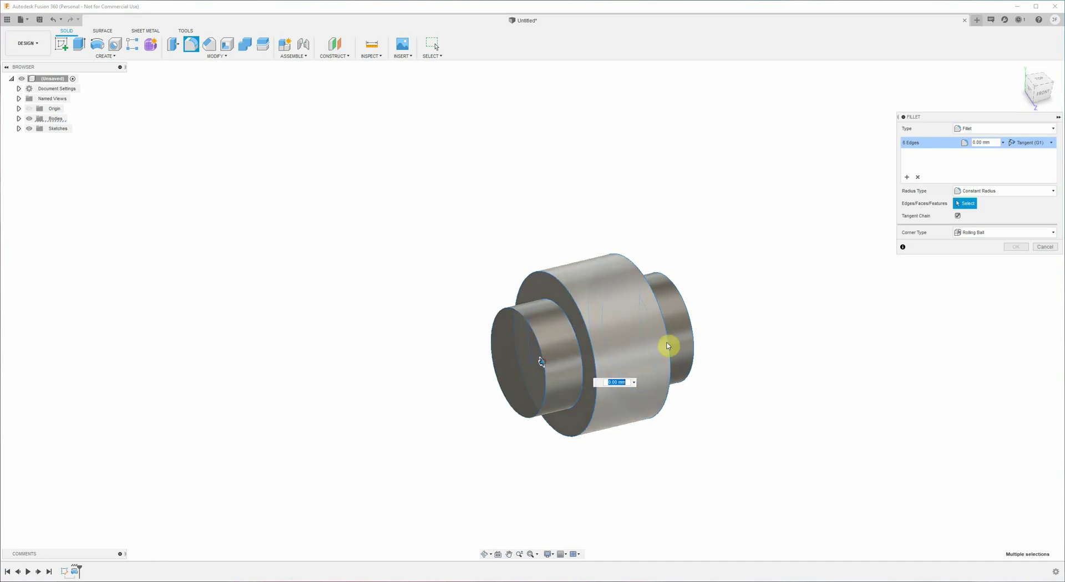
{"action": "middle_click_drag", "start_coordinate": [671, 347], "coordinate": [592, 407], "text": "shift"}
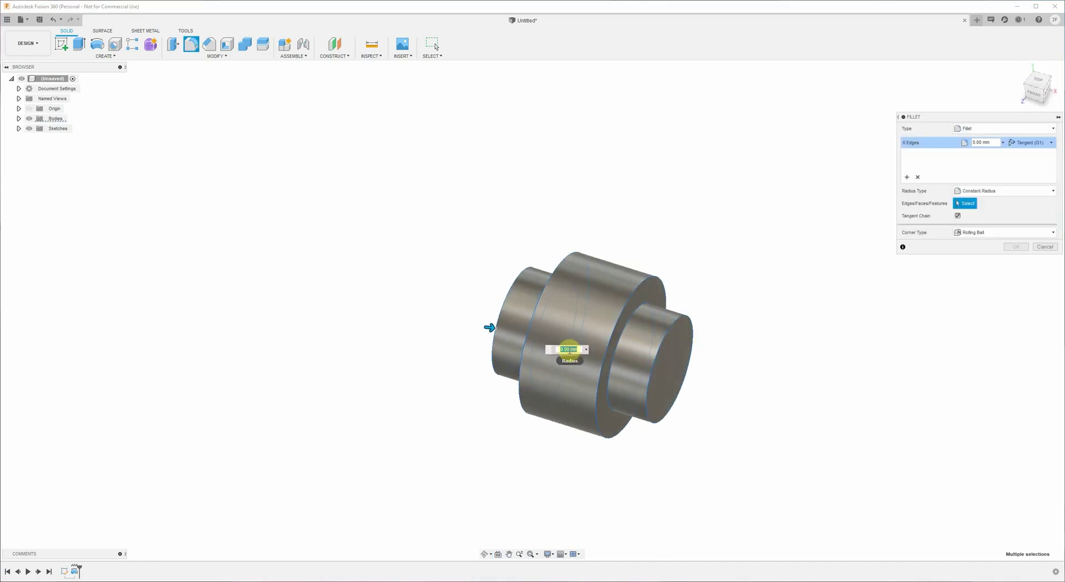
{"action": "type", "text": "3"}
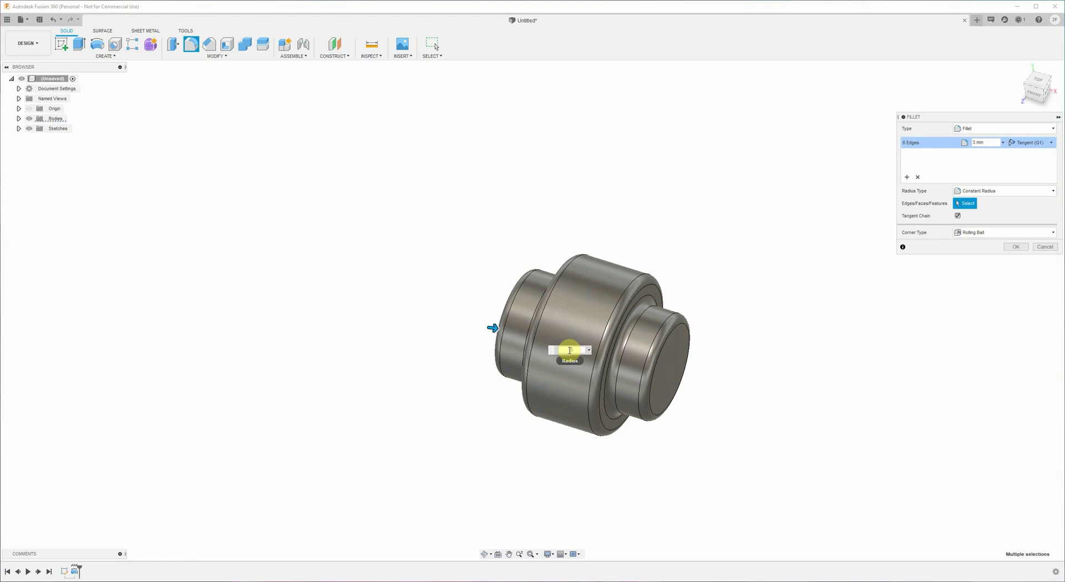
{"action": "key", "text": "Return"}
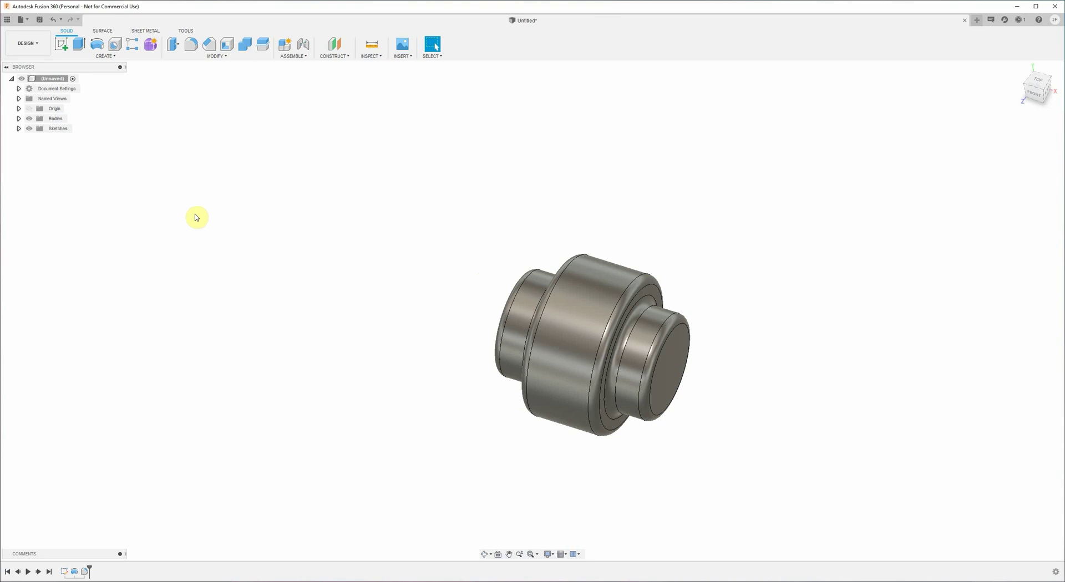
Step: Save the design under the name GSK928TD_Example
{"action": "key", "text": "ctrl+s"}
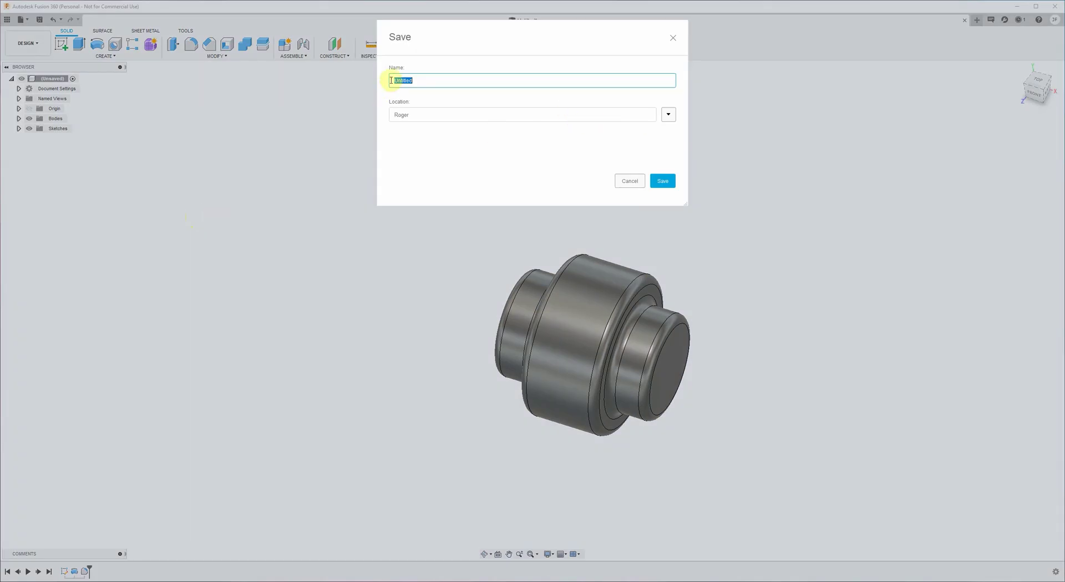
{"action": "left_click", "coordinate": [444, 81]}
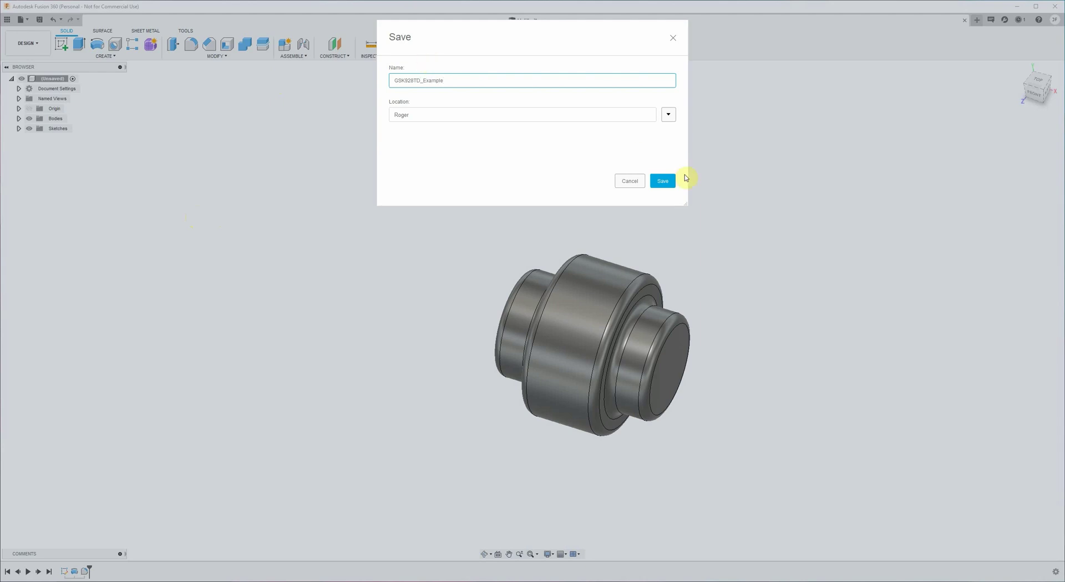
{"action": "left_click", "coordinate": [663, 181]}
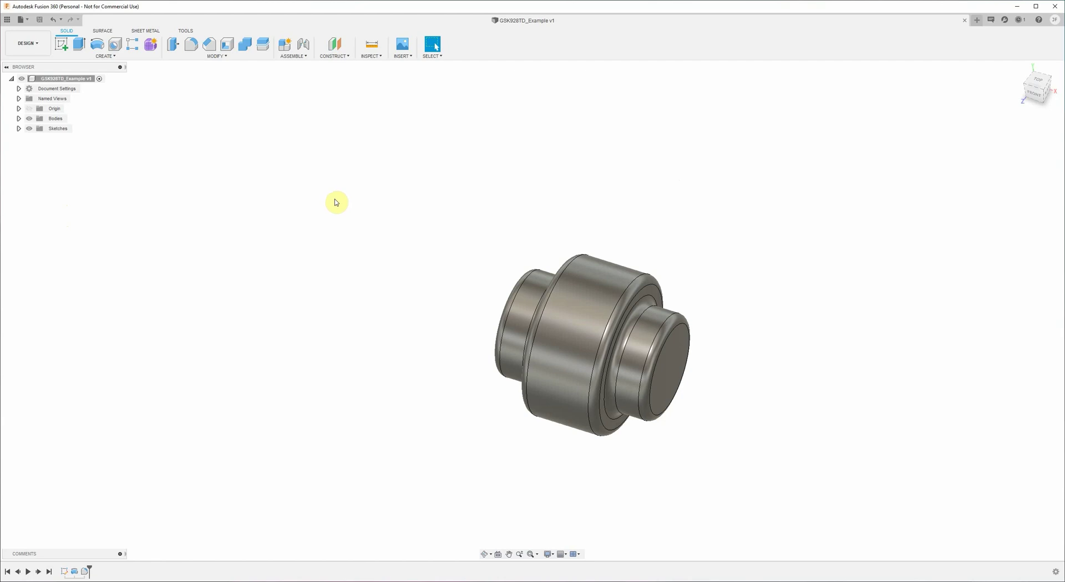
{"action": "left_click_drag", "start_coordinate": [347, 181], "coordinate": [813, 477]}
{"action": "left_click", "coordinate": [814, 479]}
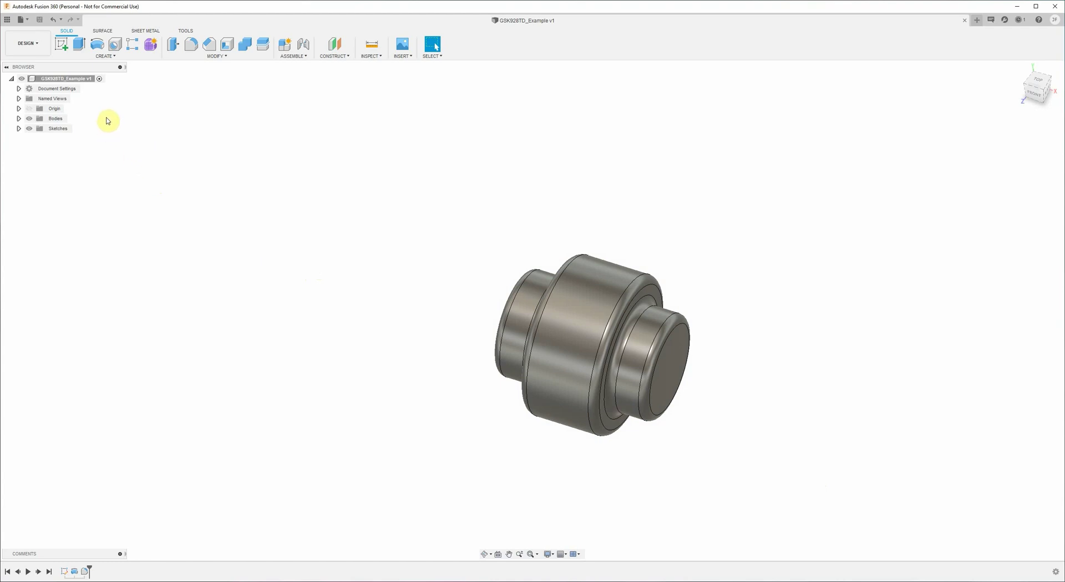
Step: Create a turning or mill/turn setup in the Manufacture workspace, with the Z axis taken from the part's large cylindrical face
{"action": "left_click", "coordinate": [19, 48]}
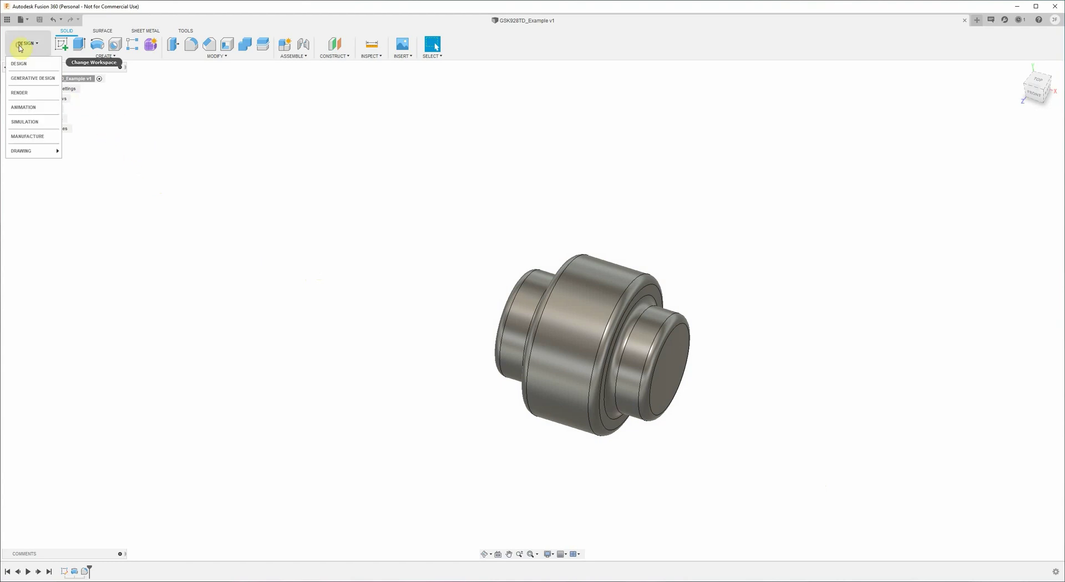
{"action": "left_click", "coordinate": [25, 138]}
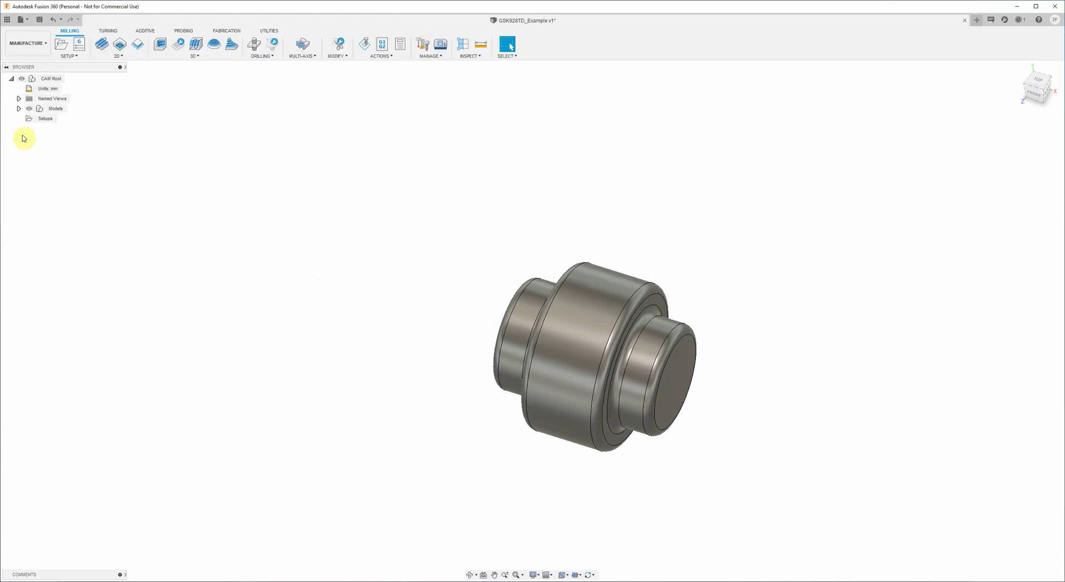
{"action": "left_click", "coordinate": [60, 46]}
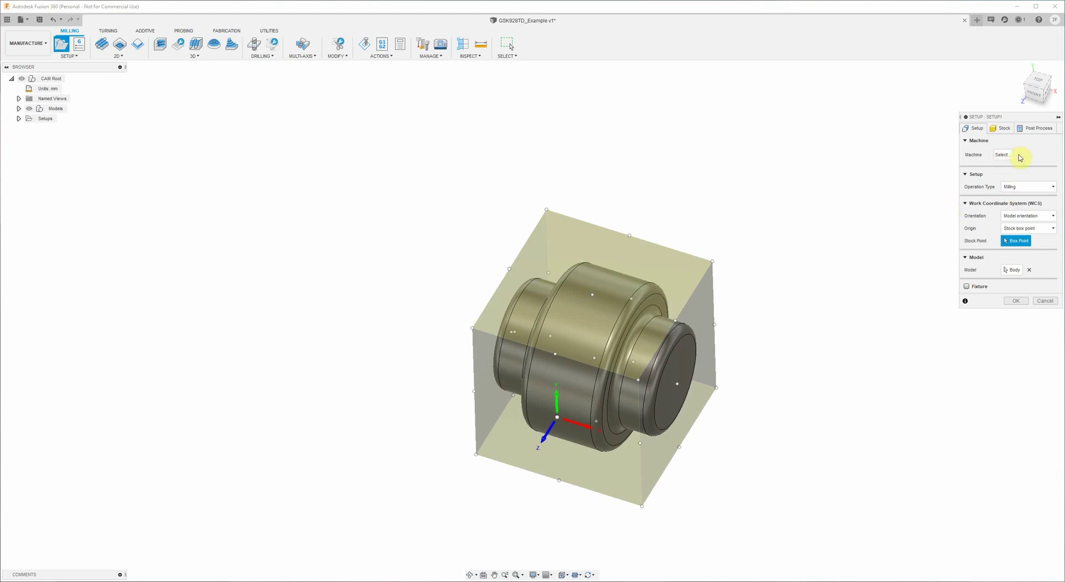
{"action": "left_click", "coordinate": [1006, 188]}
{"action": "left_click", "coordinate": [1007, 207]}
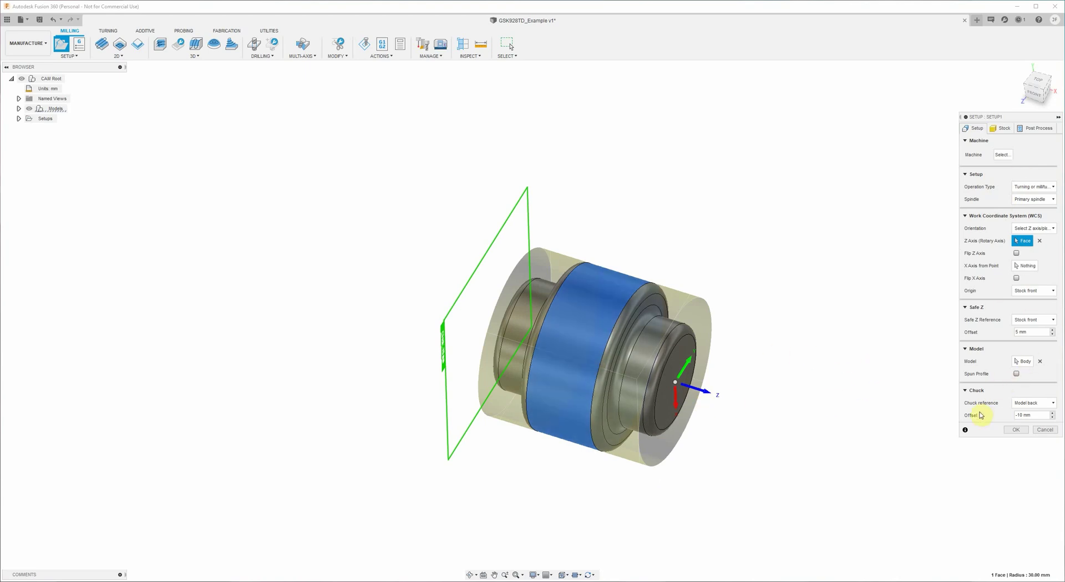
Step: Set the setup's fixed-size cylinder stock to a diameter of 65 mm and a length of 100 mm
{"action": "left_click", "coordinate": [1002, 128]}
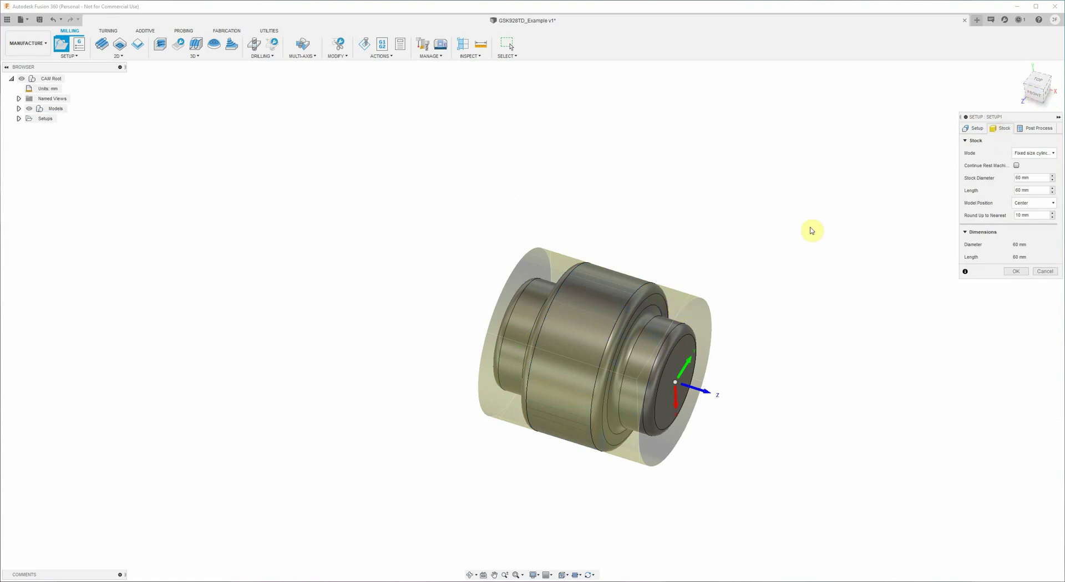
{"action": "middle_click_drag", "start_coordinate": [620, 337], "coordinate": [665, 317], "text": "shift"}
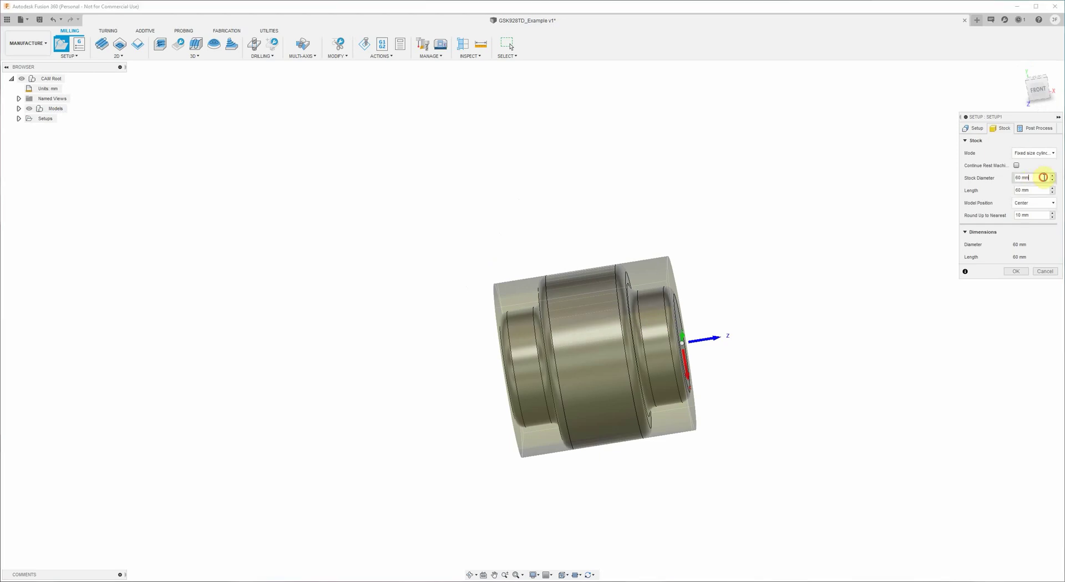
{"action": "left_click", "coordinate": [1023, 178]}
{"action": "left_click", "coordinate": [1023, 190]}
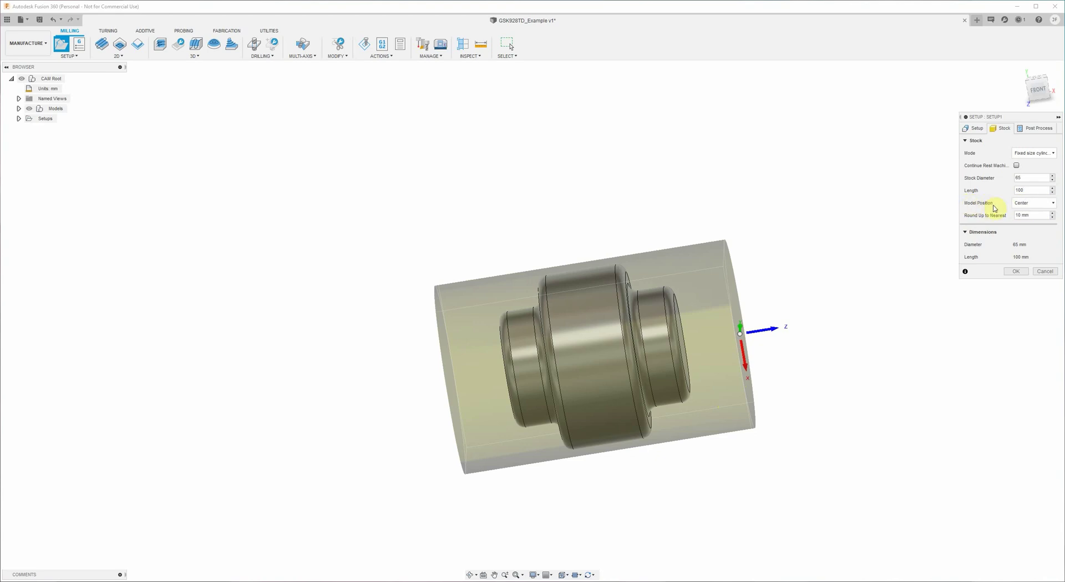
Step: Position the model in the stock by offset from front, with an offset of 3 mm
{"action": "left_click", "coordinate": [1023, 203]}
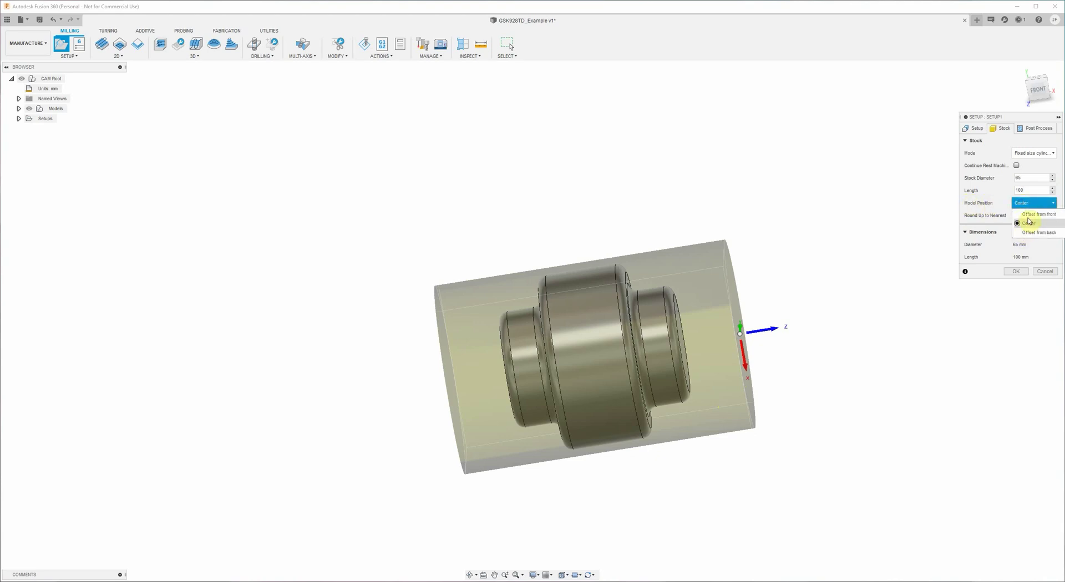
{"action": "left_click", "coordinate": [1032, 214]}
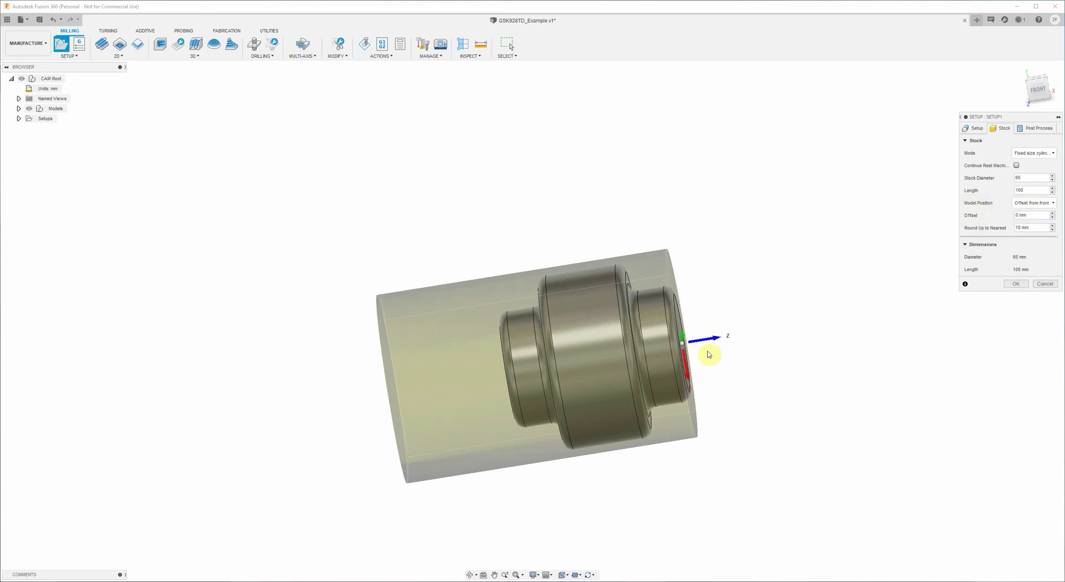
{"action": "mouse_move", "coordinate": [708, 373]}
{"action": "middle_mouse_down", "text": "shift"}
{"action": "mouse_move", "coordinate": [703, 356]}
{"action": "mouse_move", "coordinate": [684, 364]}
{"action": "mouse_move", "coordinate": [697, 366]}
{"action": "middle_mouse_up", "text": "shift"}
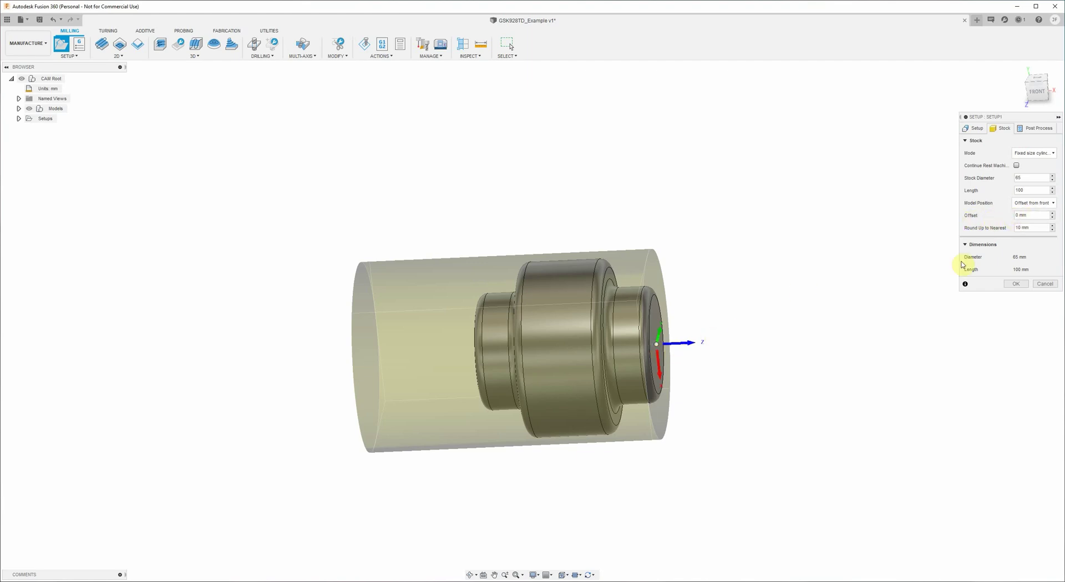
{"action": "left_click", "coordinate": [1041, 215]}
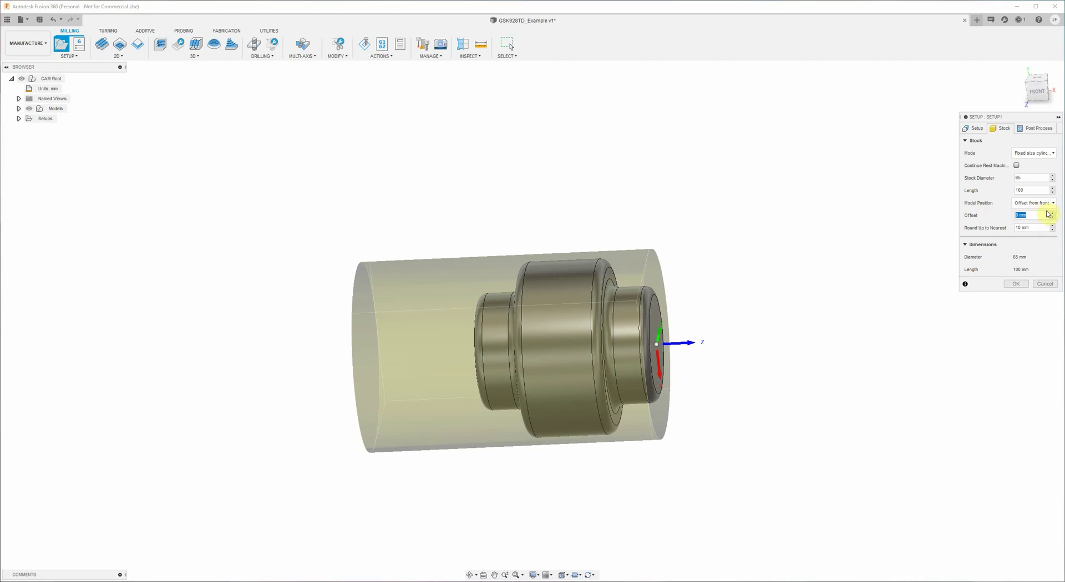
{"action": "left_click", "coordinate": [682, 336]}
{"action": "middle_click_drag", "start_coordinate": [685, 337], "coordinate": [668, 341], "text": "shift"}
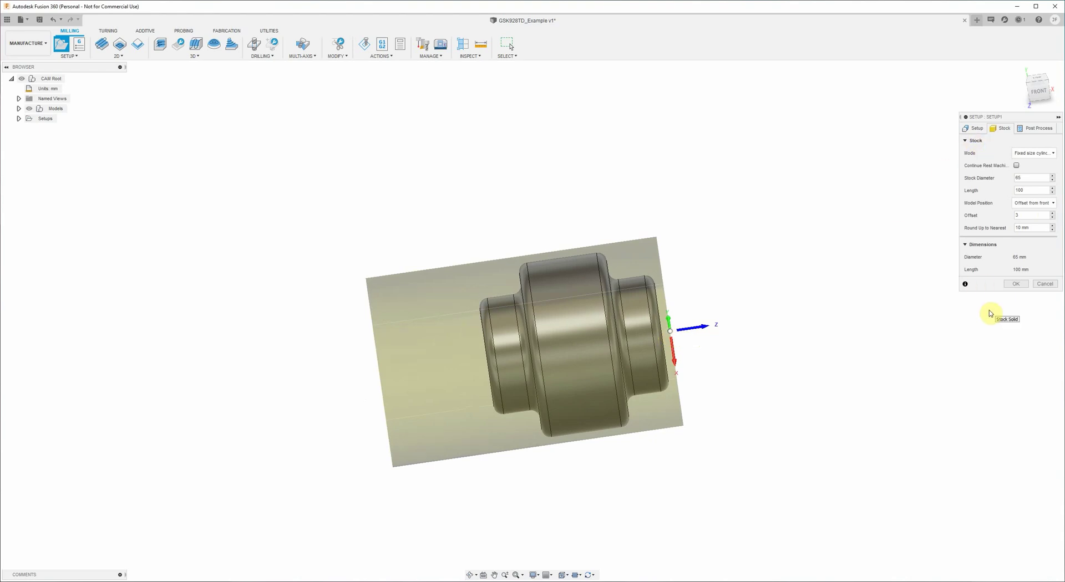
Step: Accept the turning setup and view the part from the front
{"action": "left_click", "coordinate": [1008, 285]}
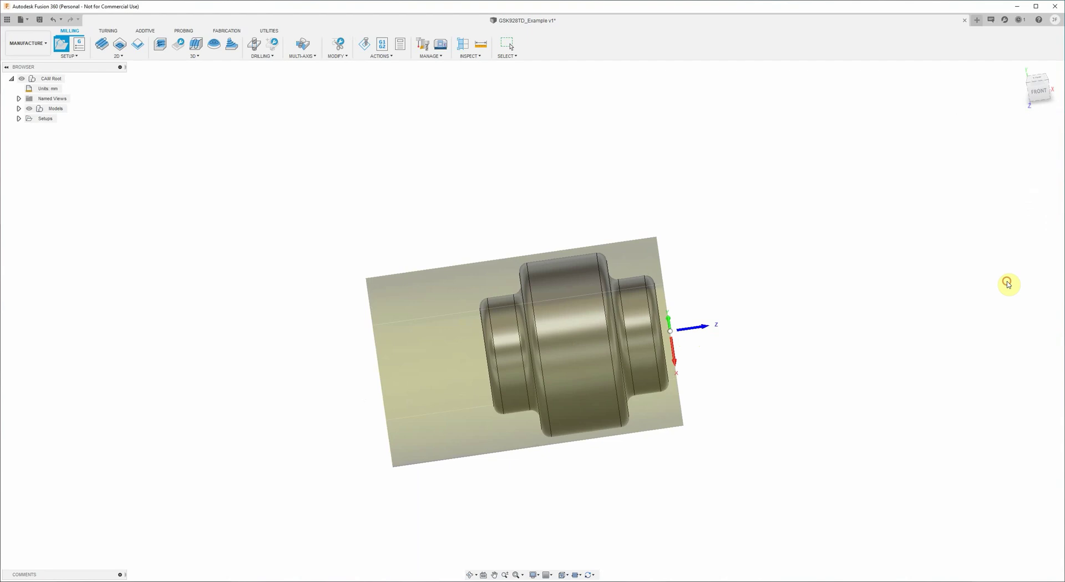
{"action": "left_click", "coordinate": [1038, 93]}
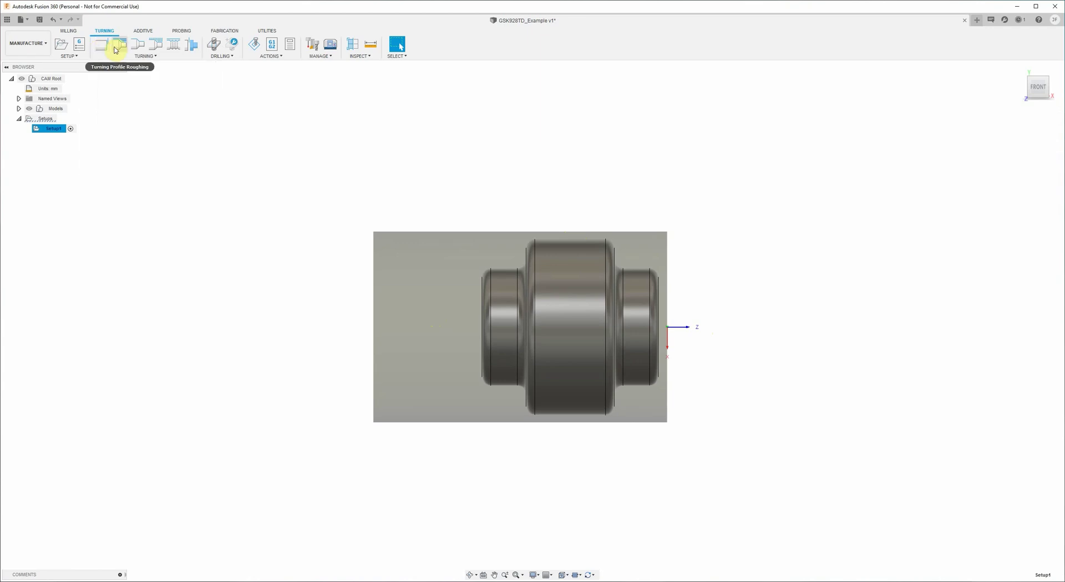
Step: Create a Turning Face operation using tool #1 VCGT160402 with flood coolant
{"action": "left_click", "coordinate": [152, 57]}
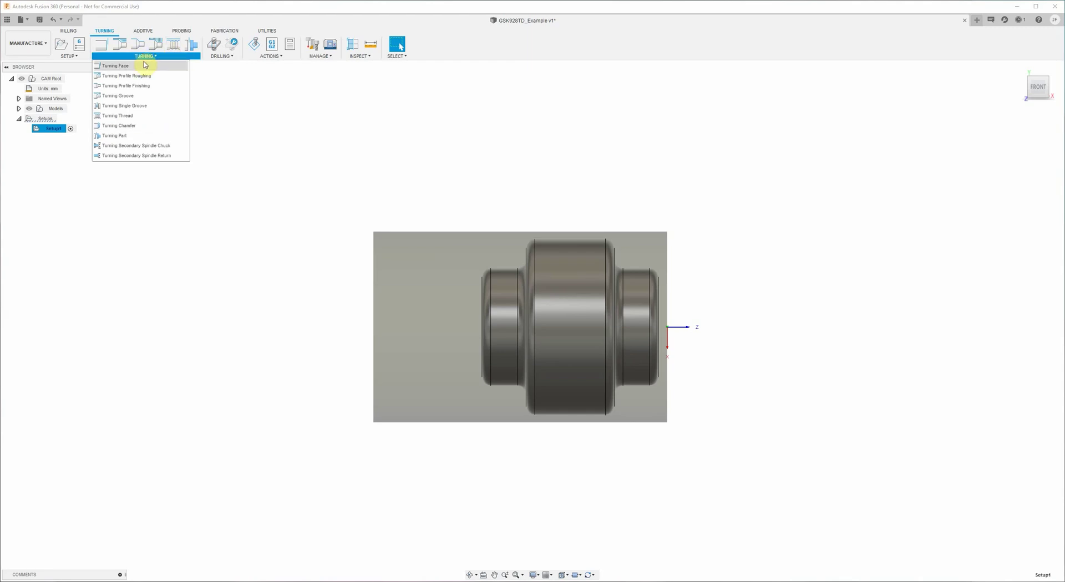
{"action": "left_click", "coordinate": [146, 56]}
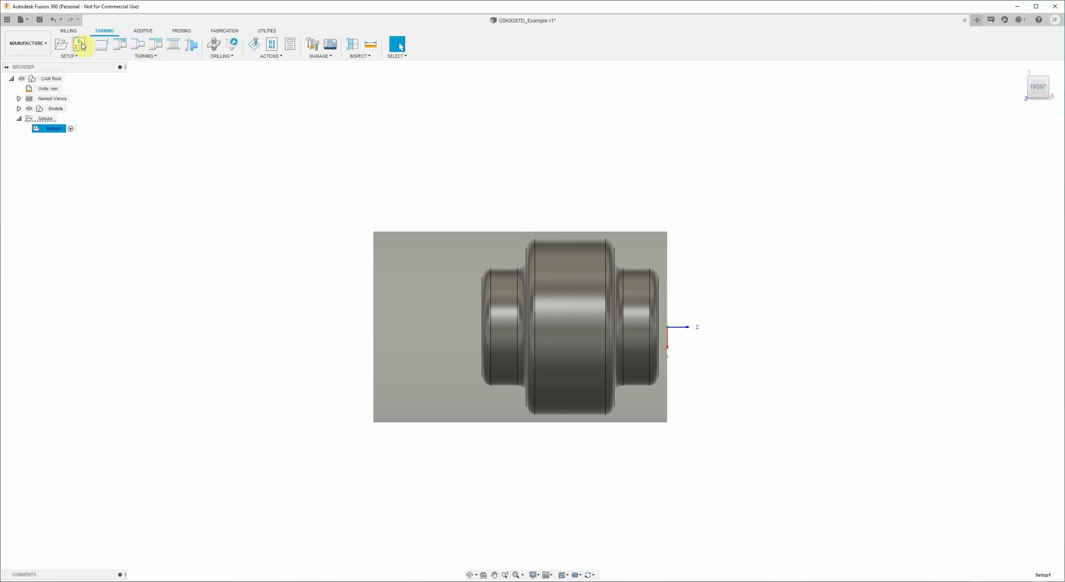
{"action": "left_click", "coordinate": [102, 47]}
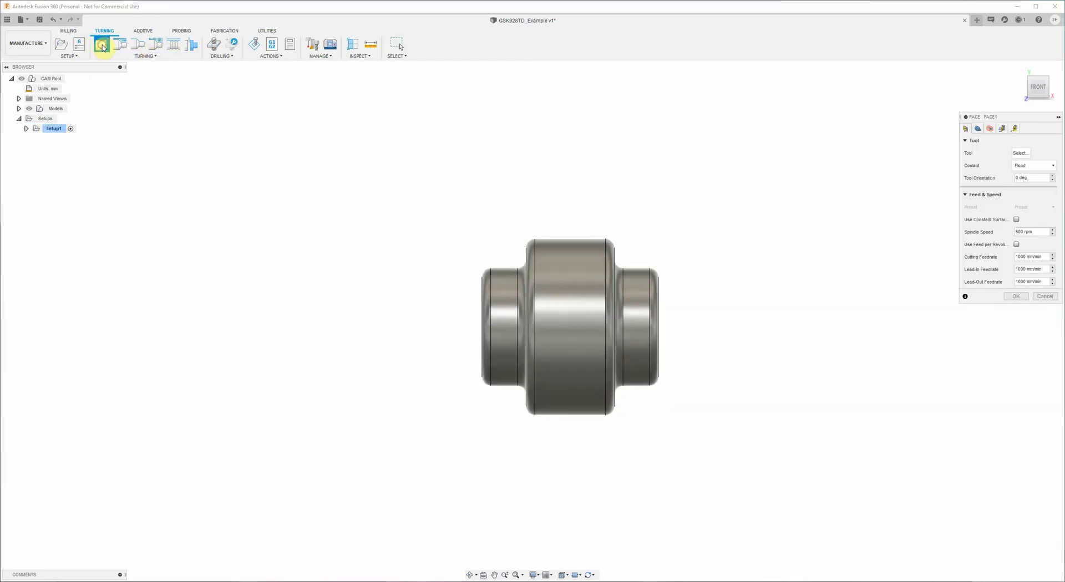
{"action": "left_click", "coordinate": [1019, 154]}
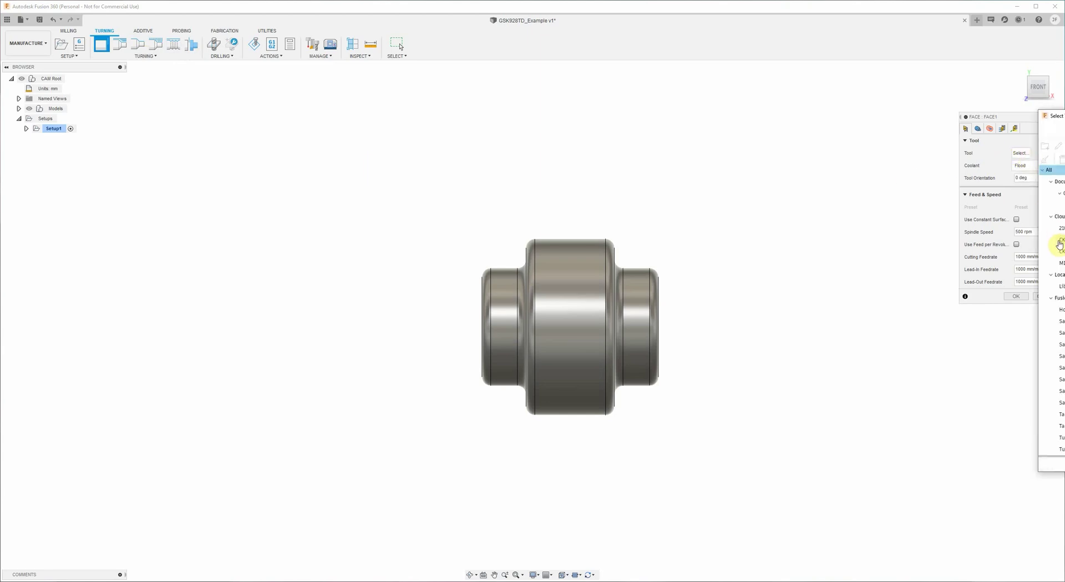
{"action": "left_click", "coordinate": [1050, 244]}
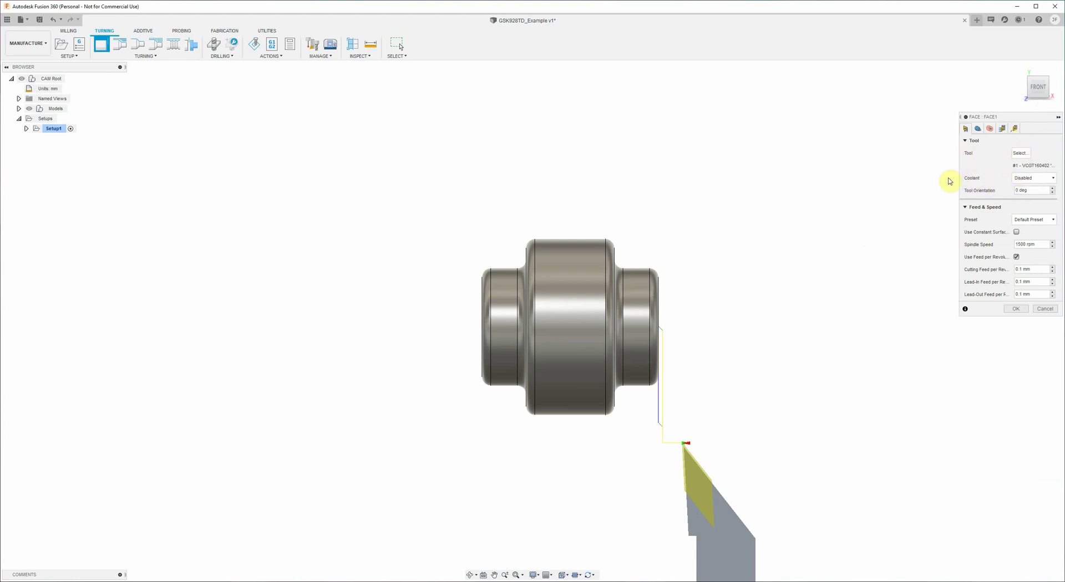
{"action": "left_click", "coordinate": [1020, 179]}
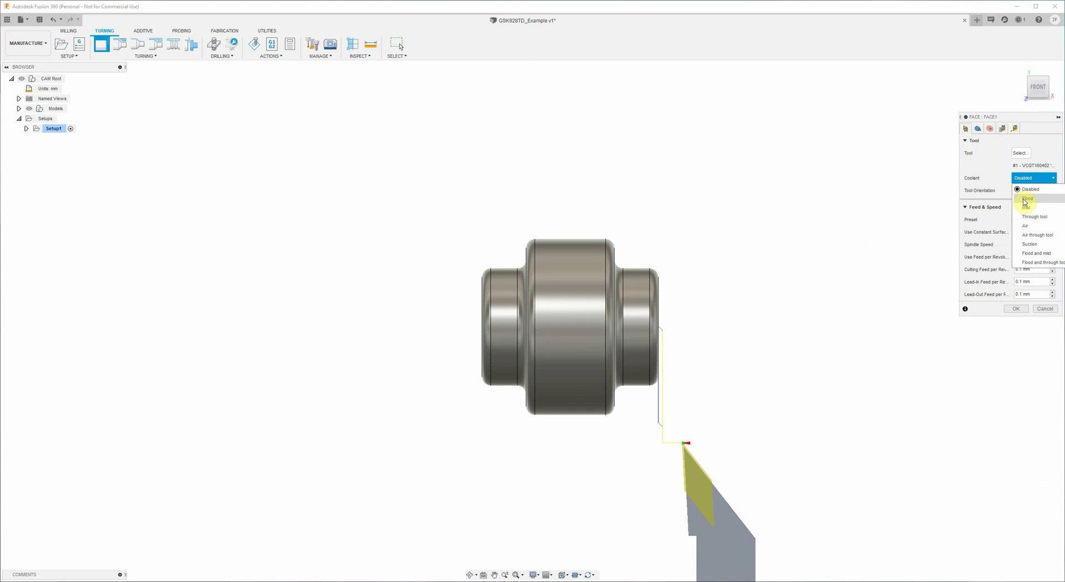
{"action": "left_click", "coordinate": [1024, 199]}
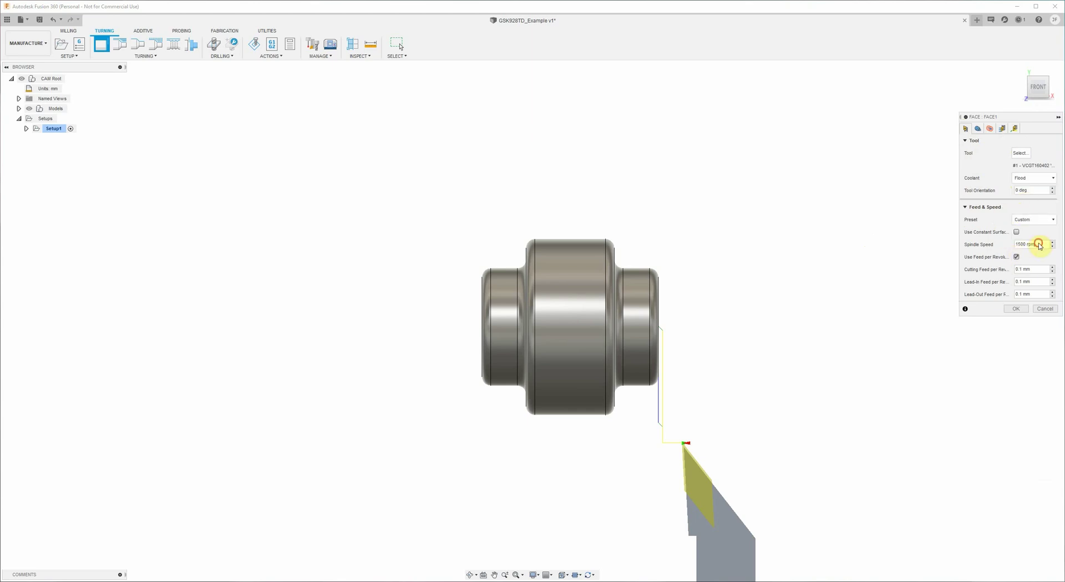
Step: Set the facing operation's spindle speed to 1000 rpm
{"action": "left_click_drag", "start_coordinate": [1038, 243], "coordinate": [994, 247]}
{"action": "type", "text": "1000"}
{"action": "left_click", "coordinate": [1037, 270]}
{"action": "double_click", "coordinate": [1040, 270]}
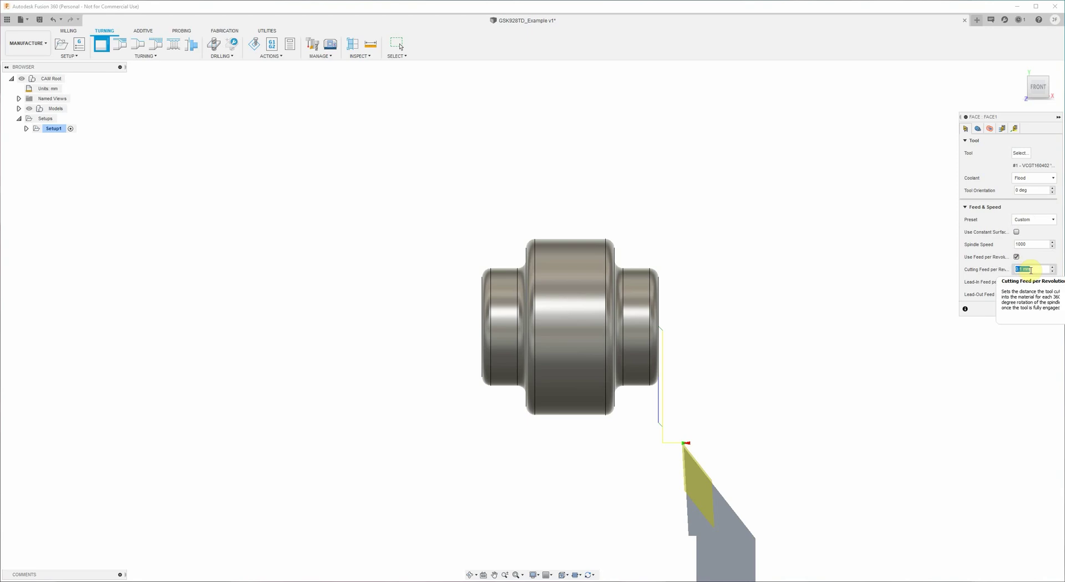
{"action": "left_click", "coordinate": [1030, 271]}
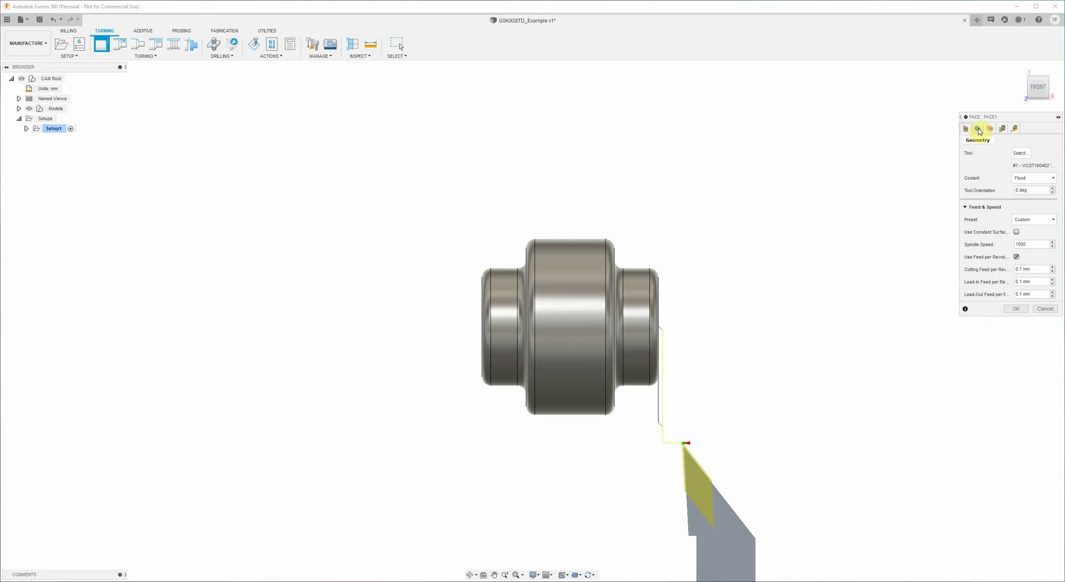
Step: Review the facing operation's geometry, radii, passes and linking settings, and accept the operation
{"action": "left_click", "coordinate": [979, 132]}
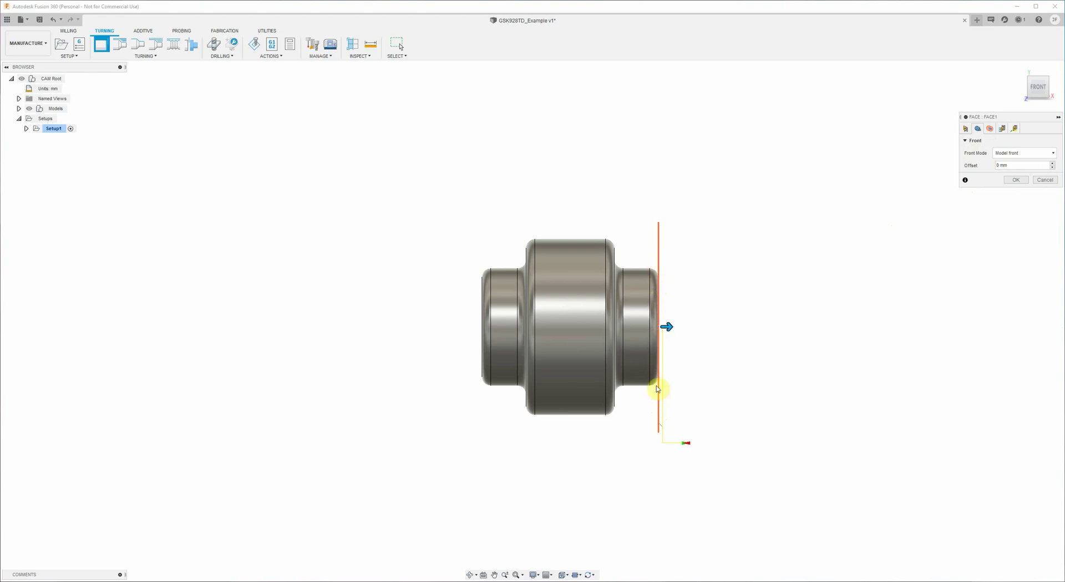
{"action": "left_click", "coordinate": [990, 129]}
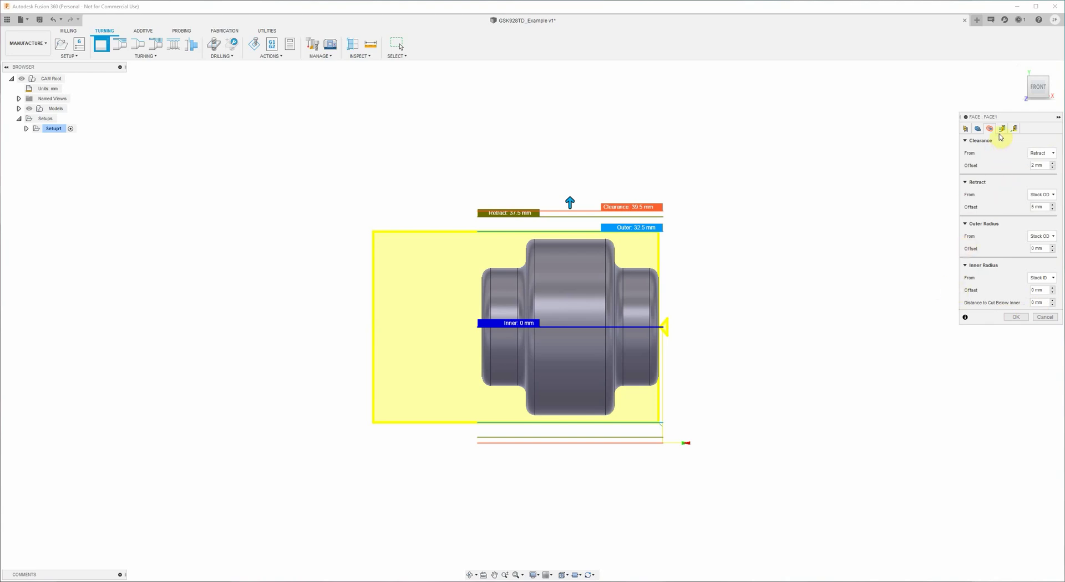
{"action": "left_click", "coordinate": [1001, 129]}
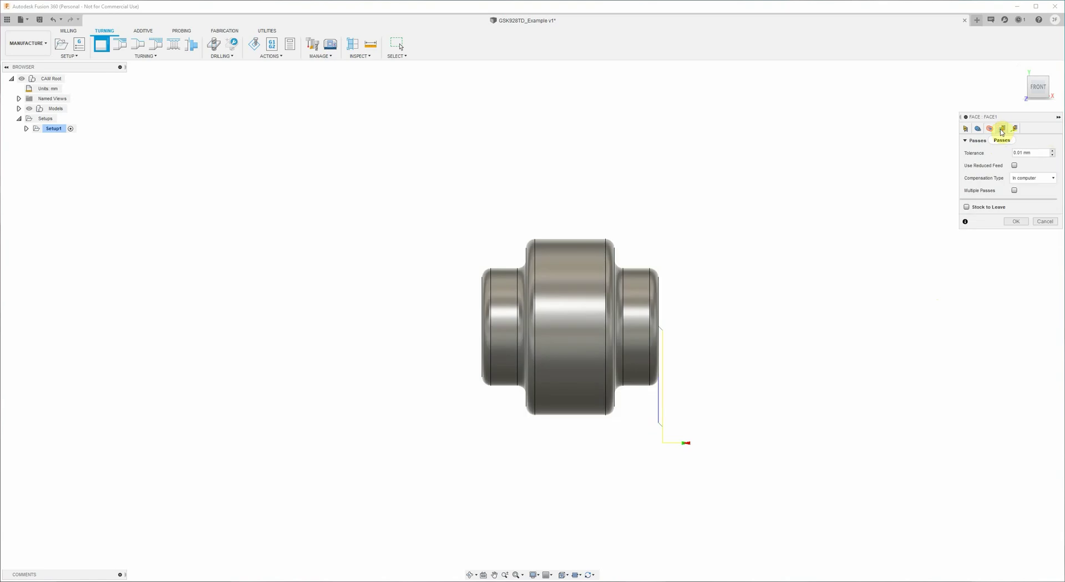
{"action": "left_click", "coordinate": [1015, 129]}
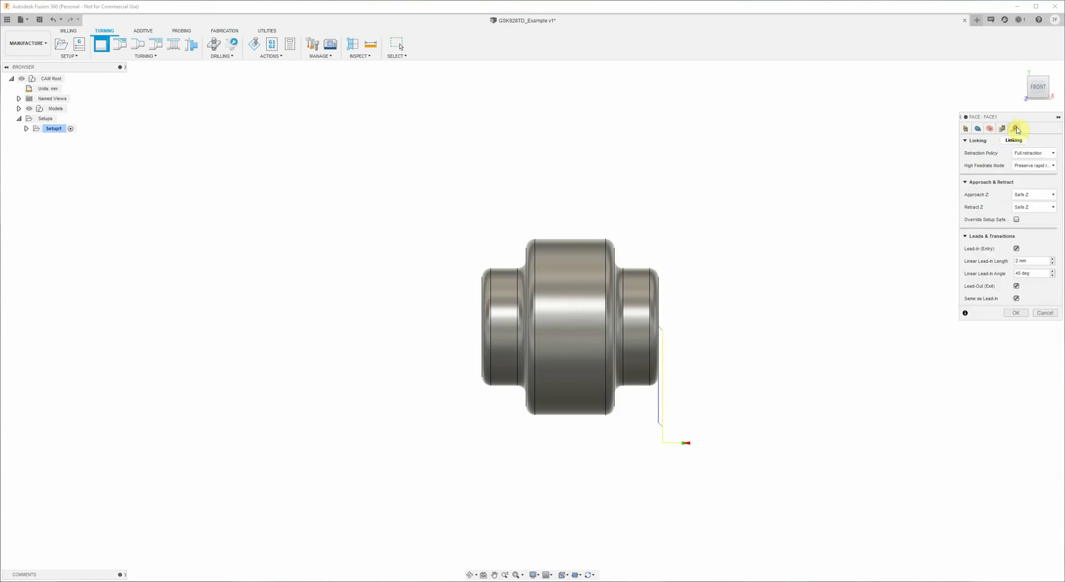
{"action": "left_click", "coordinate": [1014, 313]}
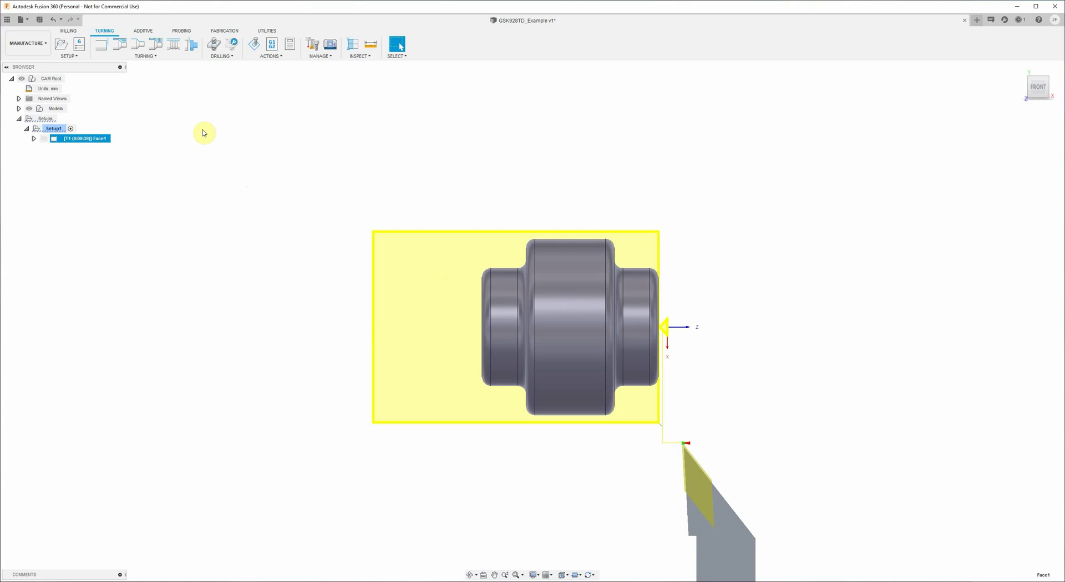
Step: Open the facing simulation with the display mode Toolpath for operation and the stock shown as transparent
{"action": "left_click", "coordinate": [255, 45]}
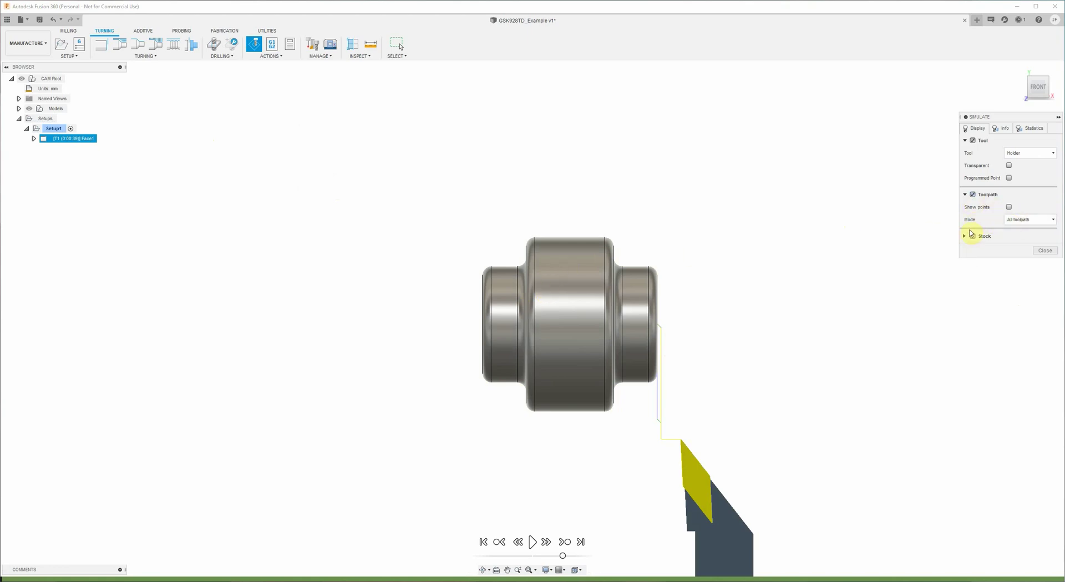
{"action": "left_click", "coordinate": [1023, 220]}
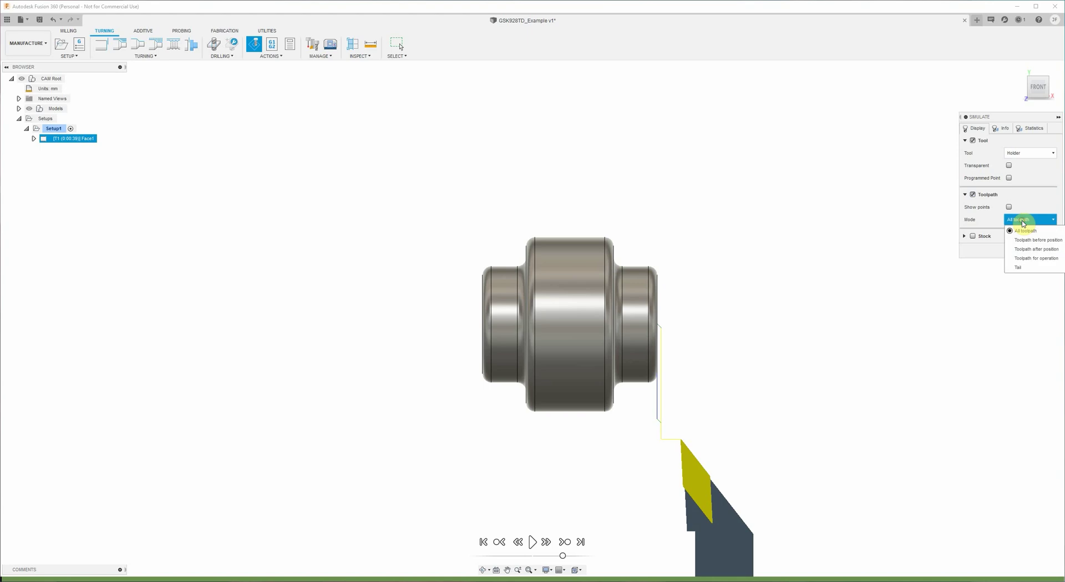
{"action": "left_click", "coordinate": [1018, 262]}
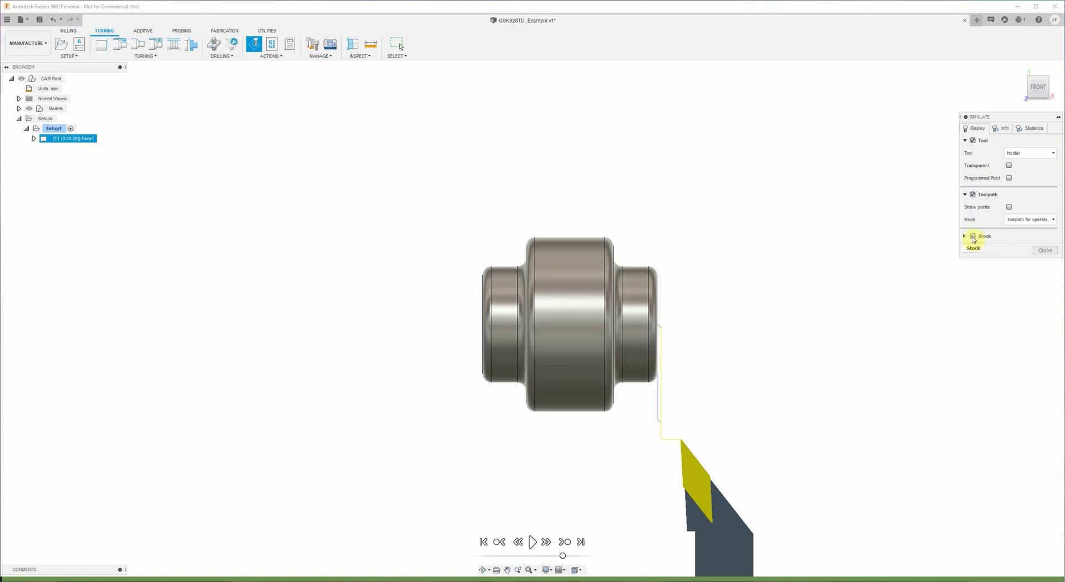
{"action": "left_click", "coordinate": [973, 237]}
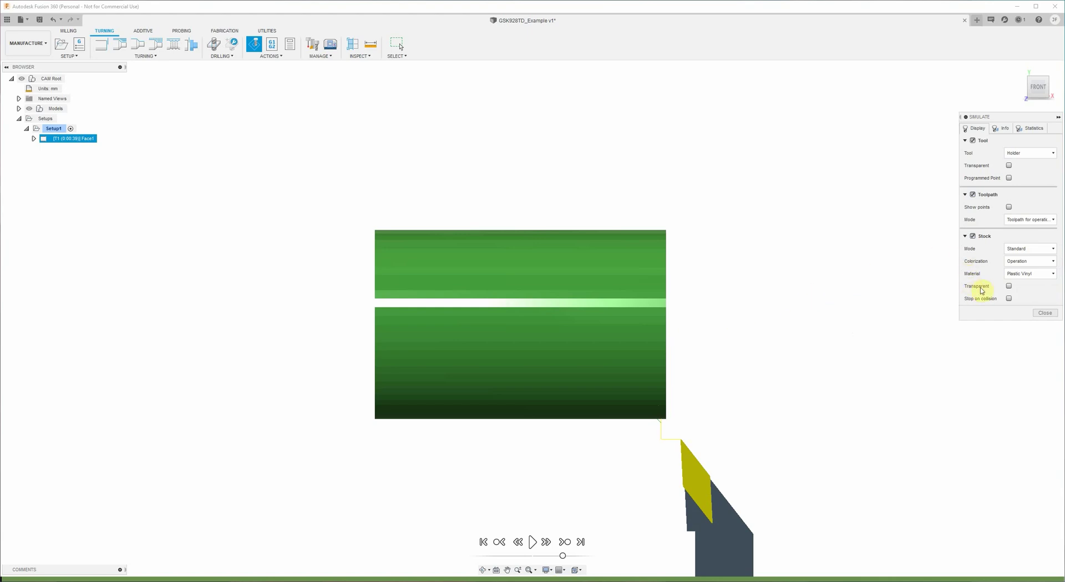
{"action": "left_click", "coordinate": [1008, 287]}
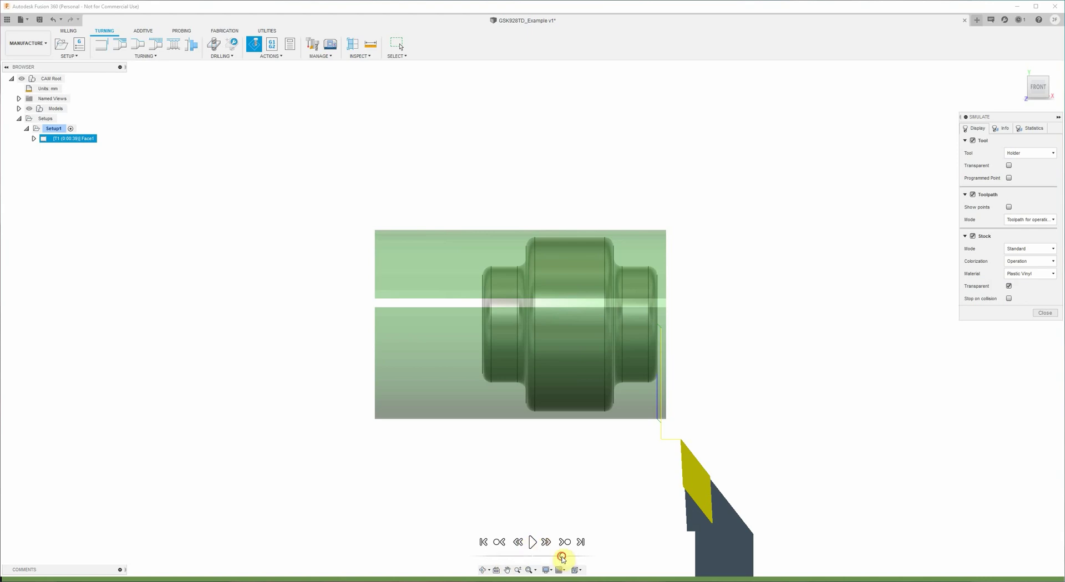
Step: Adjust the playback speed, play the facing simulation twice to check the cut, and close it
{"action": "left_click_drag", "start_coordinate": [562, 558], "coordinate": [549, 558]}
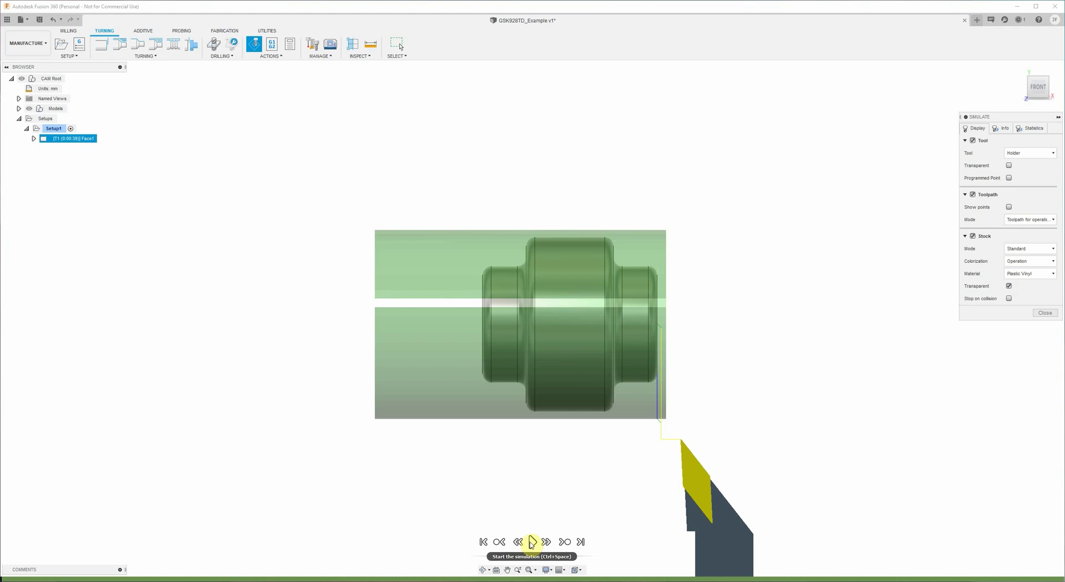
{"action": "left_click", "coordinate": [531, 541]}
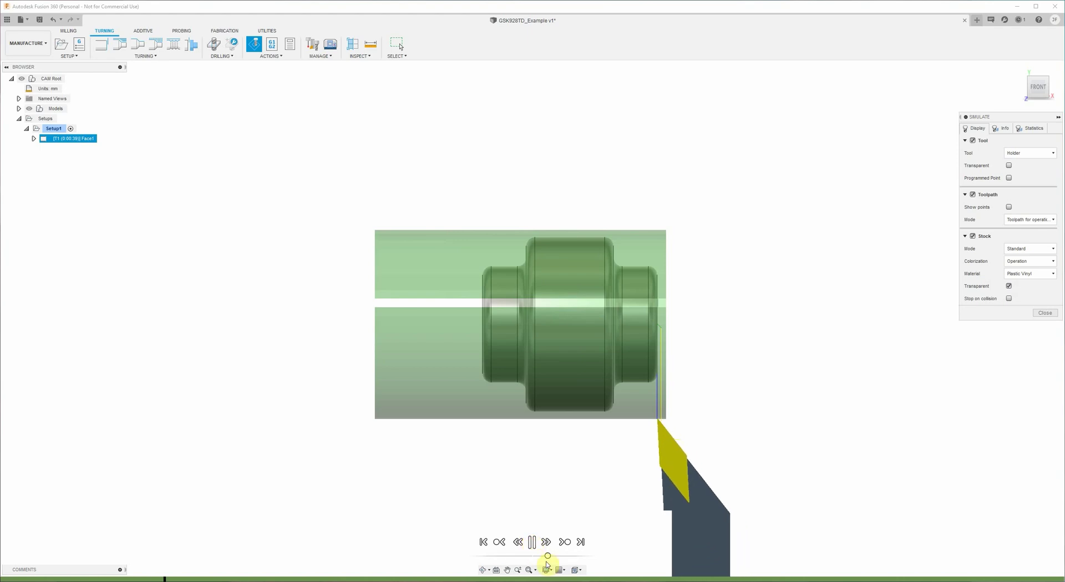
{"action": "left_click_drag", "start_coordinate": [548, 556], "coordinate": [558, 556]}
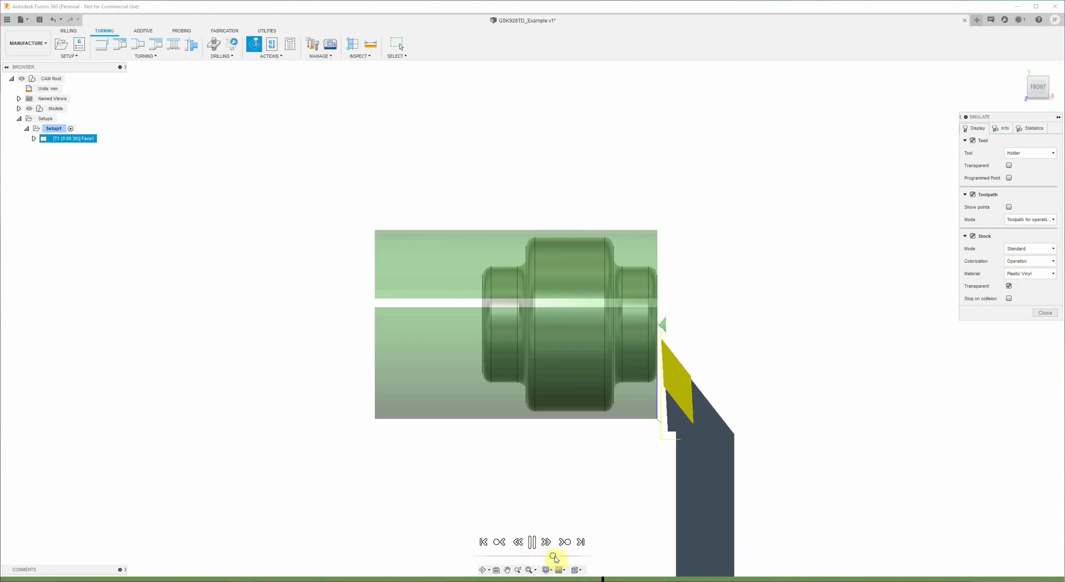
{"action": "left_click", "coordinate": [253, 45]}
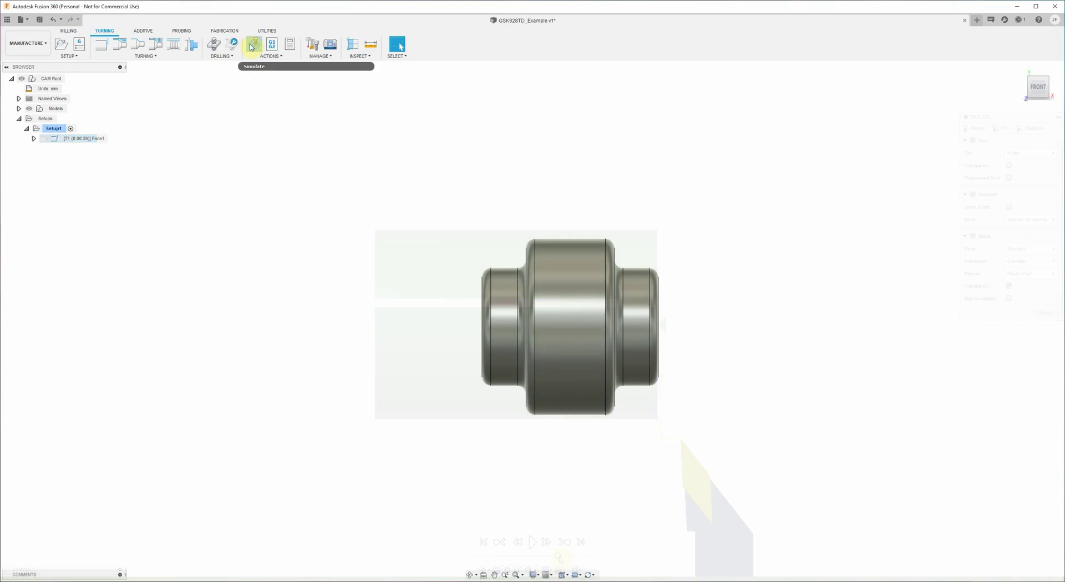
{"action": "left_click", "coordinate": [253, 45]}
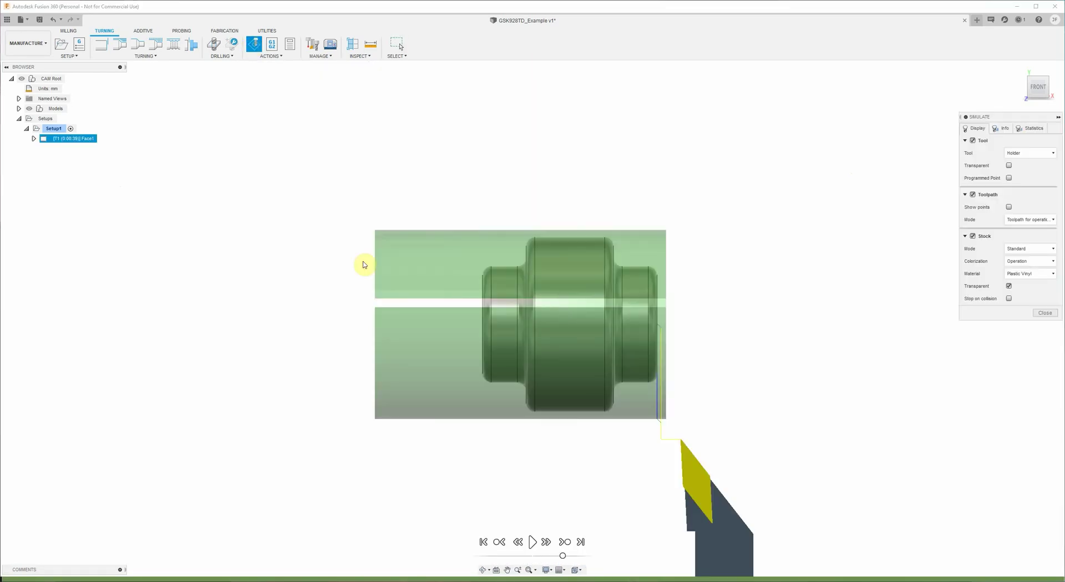
{"action": "left_click", "coordinate": [531, 542]}
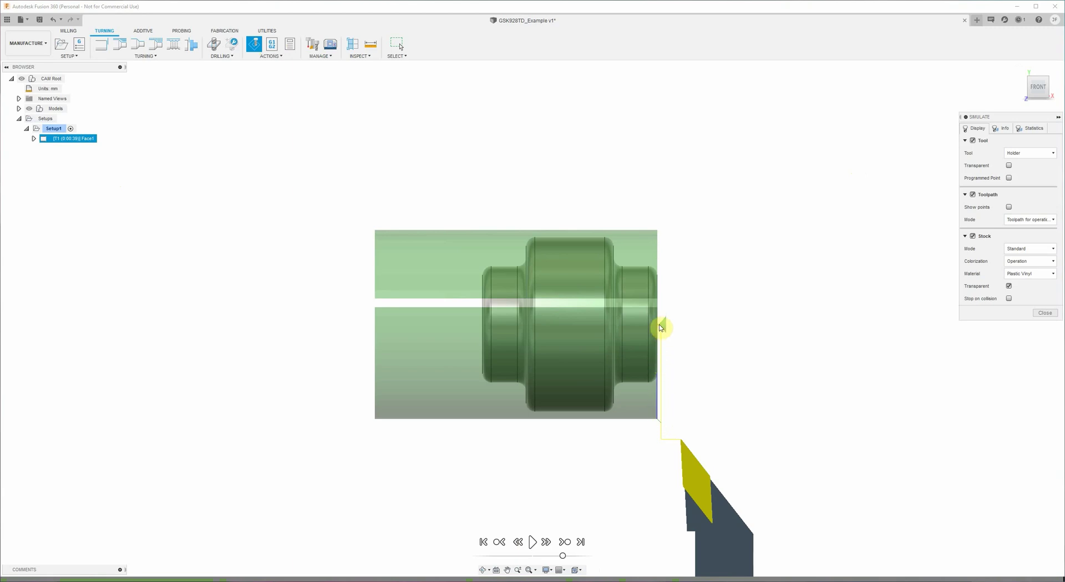
{"action": "left_click", "coordinate": [1038, 313]}
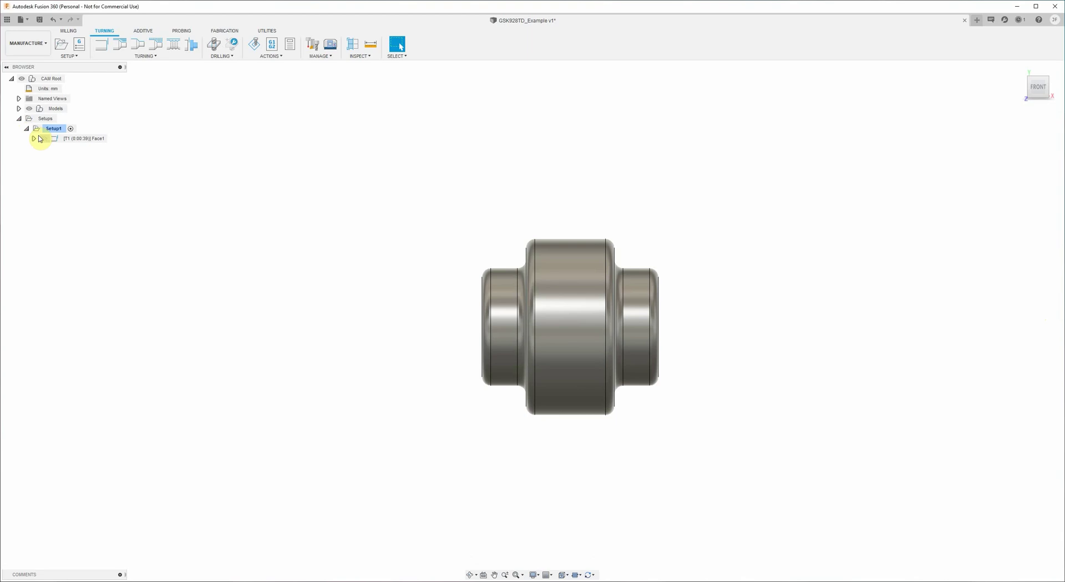
{"action": "double_click", "coordinate": [77, 140]}
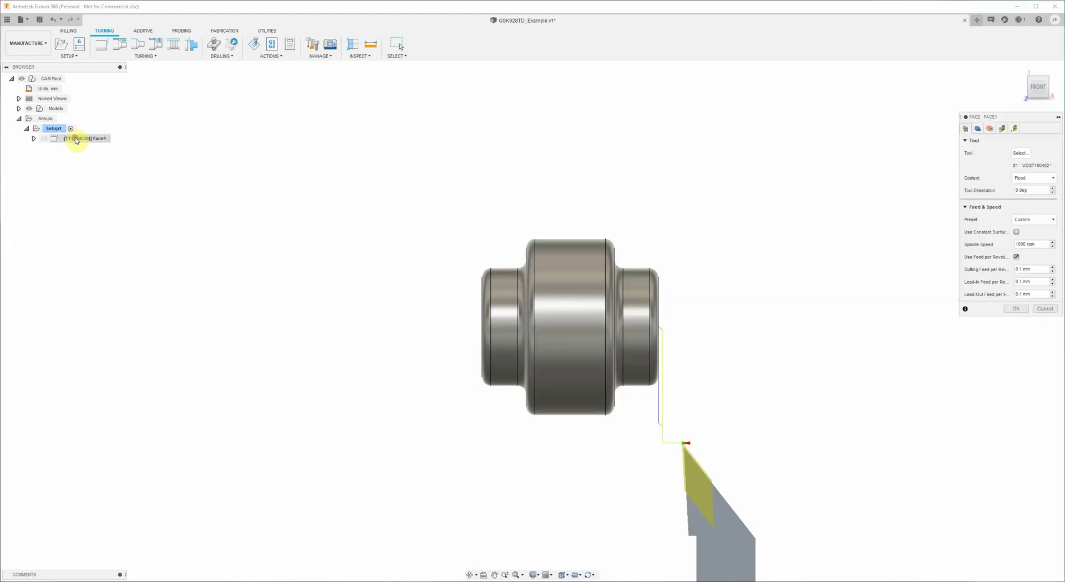
{"action": "left_click", "coordinate": [1038, 309]}
{"action": "right_click", "coordinate": [105, 140]}
{"action": "key", "text": "Escape"}
Step: Edit the Face1 operation to use multiple passes with a stepover of 1 mm
{"action": "double_click", "coordinate": [109, 144]}
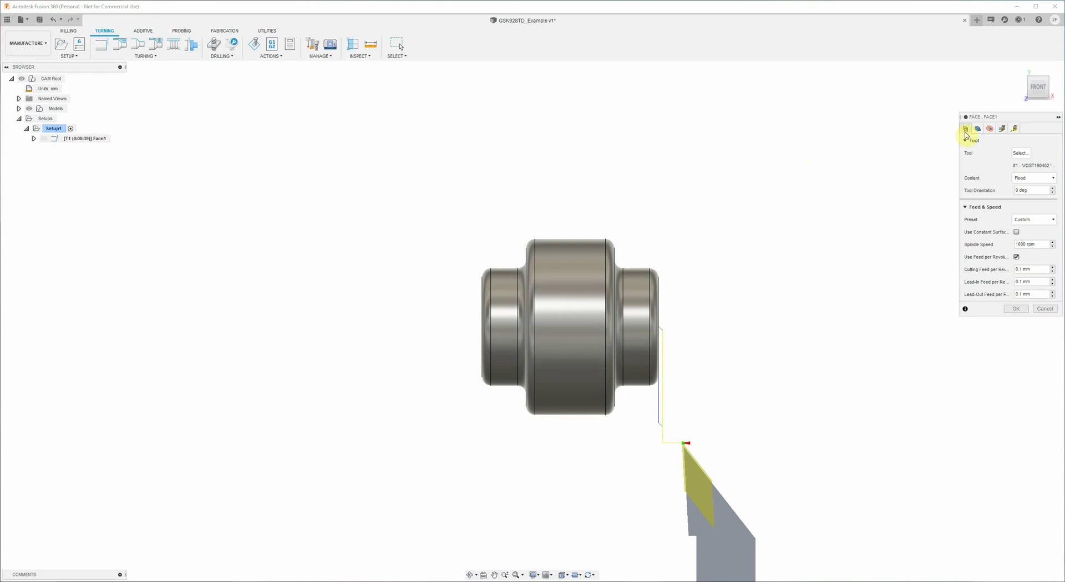
{"action": "left_click", "coordinate": [1002, 129]}
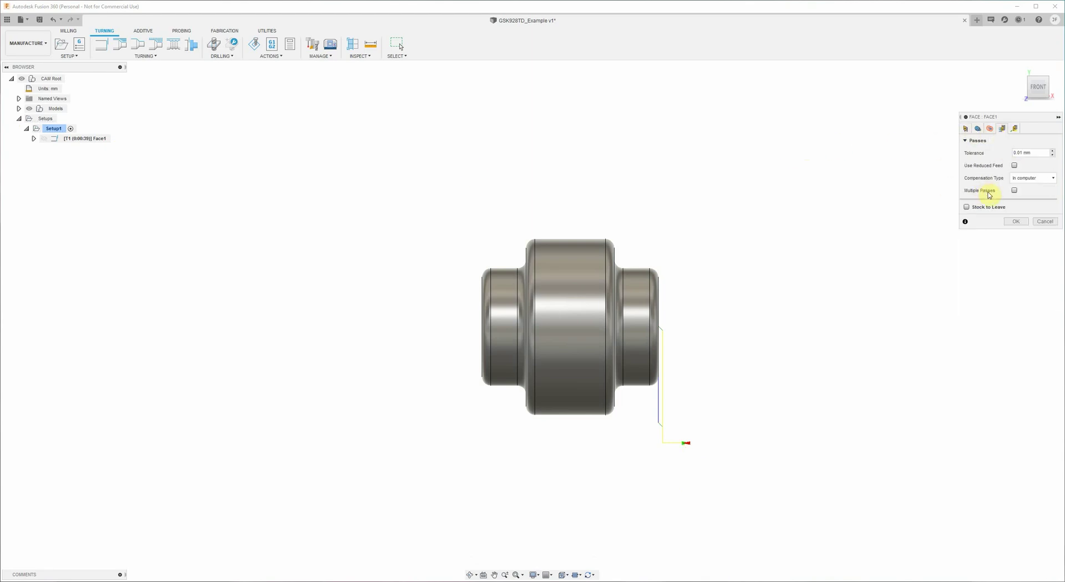
{"action": "left_click", "coordinate": [1015, 190]}
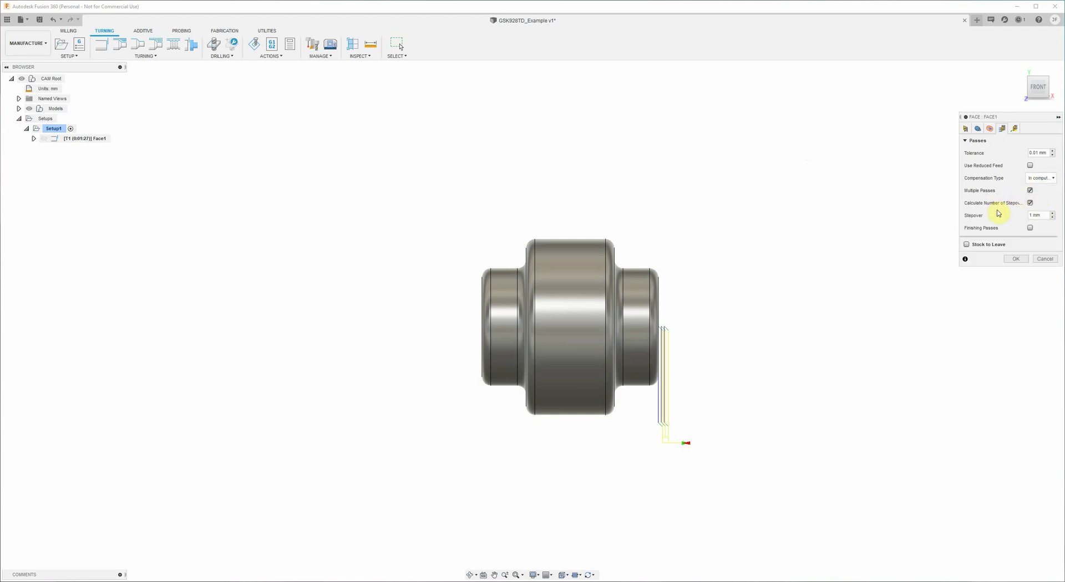
{"action": "left_click", "coordinate": [1046, 215]}
{"action": "double_click", "coordinate": [1045, 216]}
Step: Enable one finishing pass with a 0.25 mm stepover, adjust its finish feedrate, and accept the facing operation
{"action": "left_click", "coordinate": [1029, 229]}
{"action": "double_click", "coordinate": [1036, 253]}
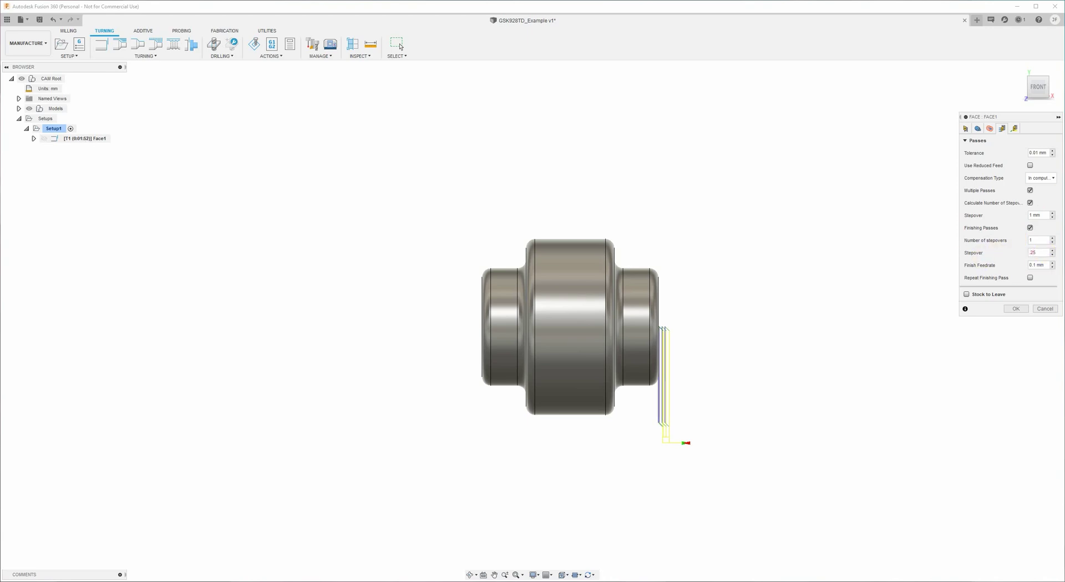
{"action": "key", "text": "Tab"}
{"action": "left_click", "coordinate": [1034, 266]}
{"action": "double_click", "coordinate": [1035, 252]}
{"action": "left_click", "coordinate": [1014, 310]}
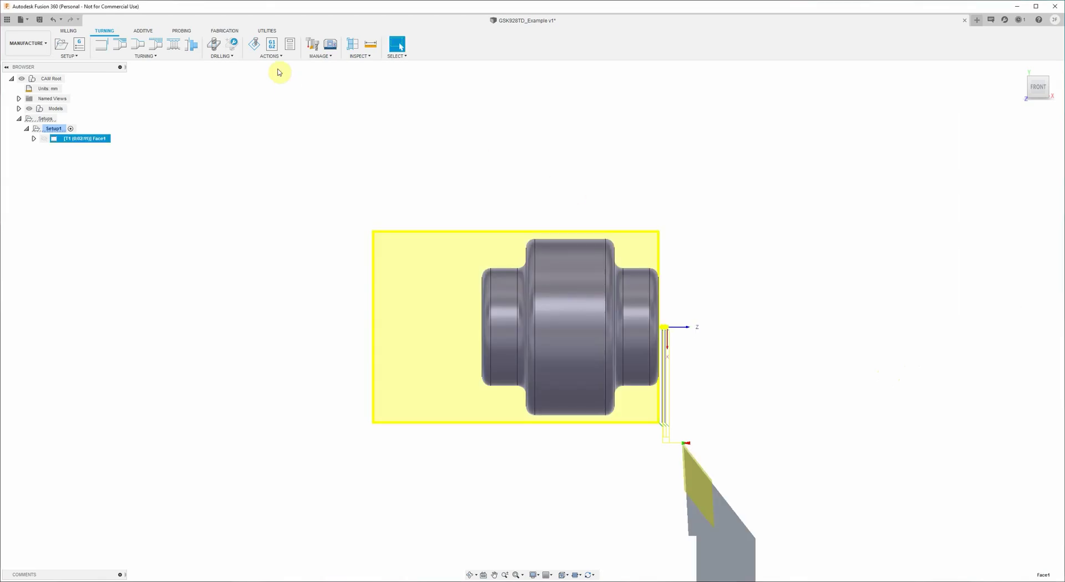
Step: Simulate the updated Face1 operation to check its multiple and finishing passes, and close the simulation
{"action": "left_click", "coordinate": [255, 44]}
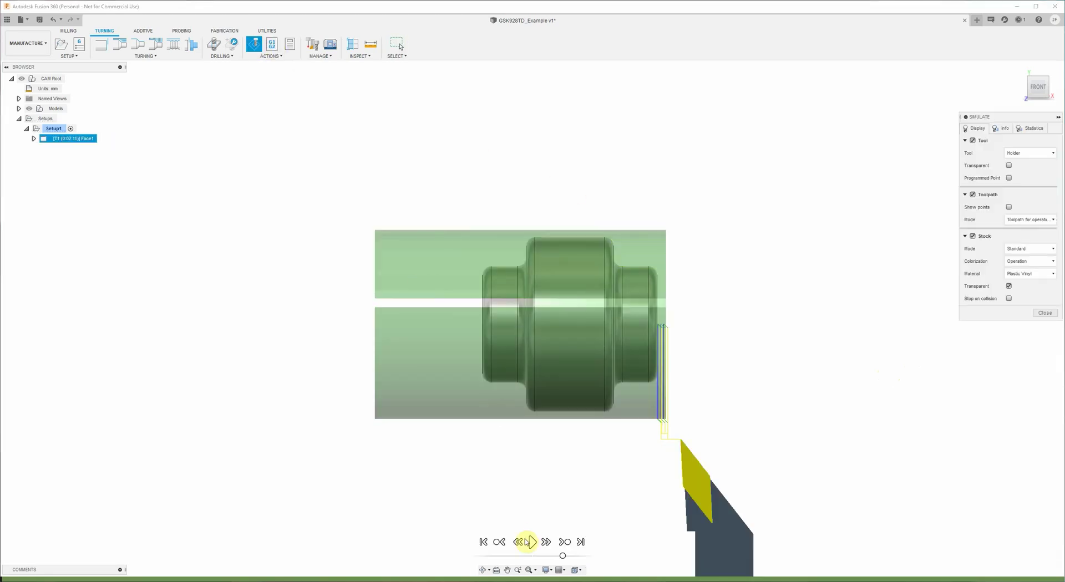
{"action": "left_click", "coordinate": [533, 541]}
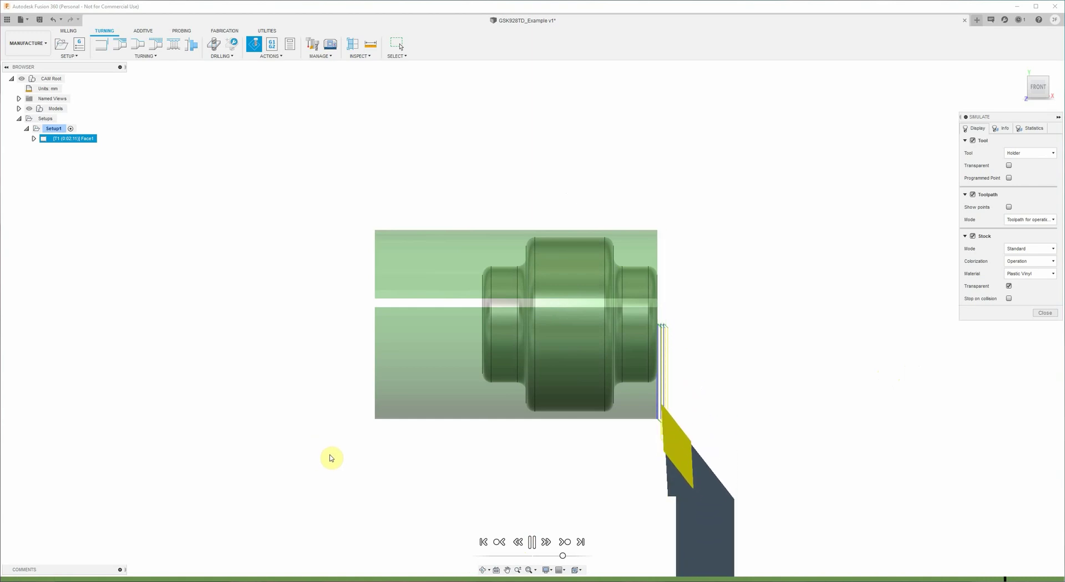
{"action": "left_click", "coordinate": [1044, 313]}
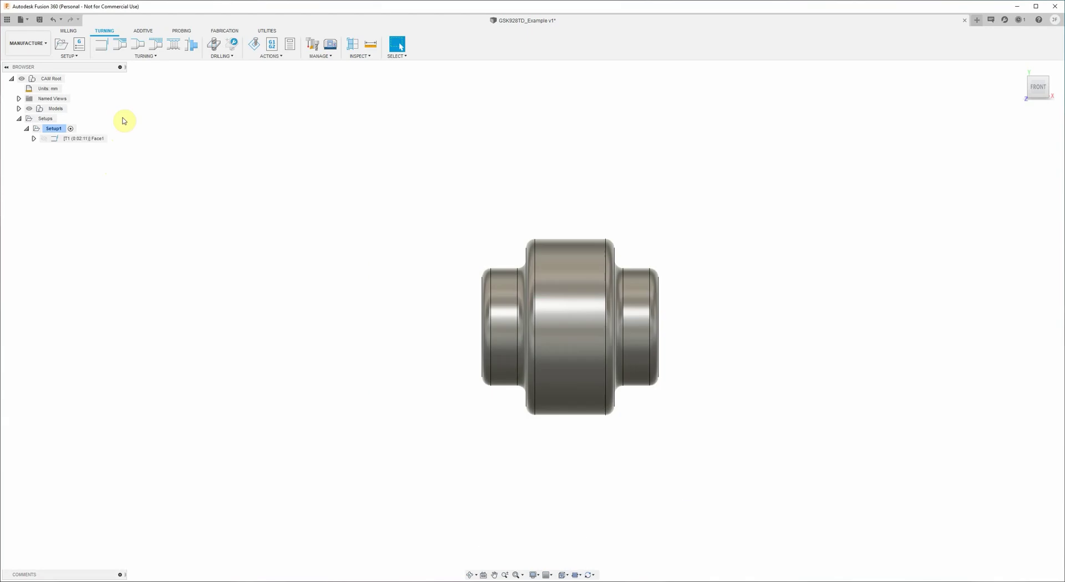
Step: Create a Profile Roughing operation with its back mode set to Selection, referencing the rear edge of the large-diameter section
{"action": "left_click", "coordinate": [121, 48]}
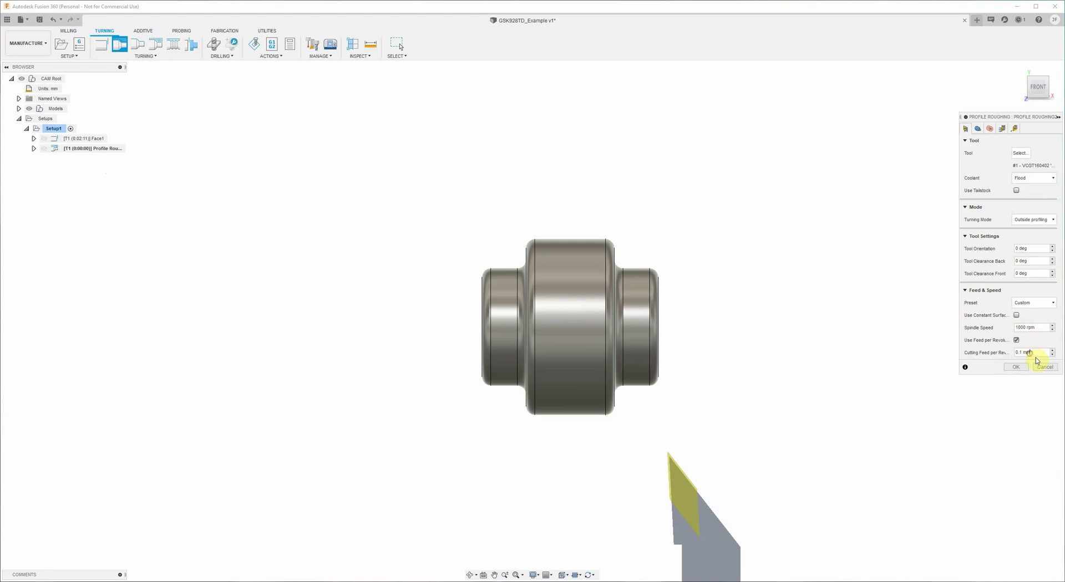
{"action": "left_click", "coordinate": [977, 129]}
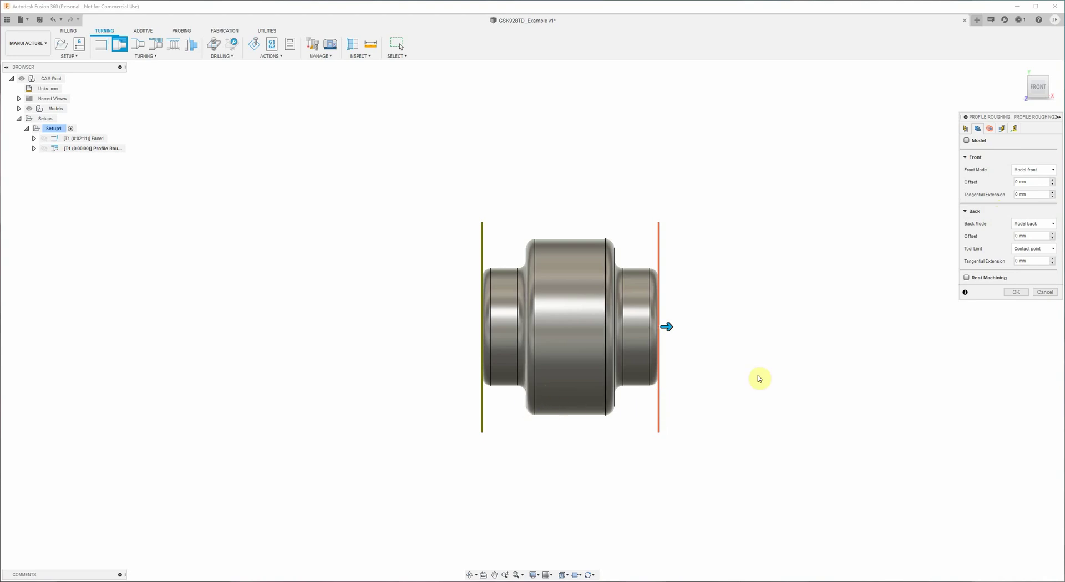
{"action": "left_click", "coordinate": [1026, 224]}
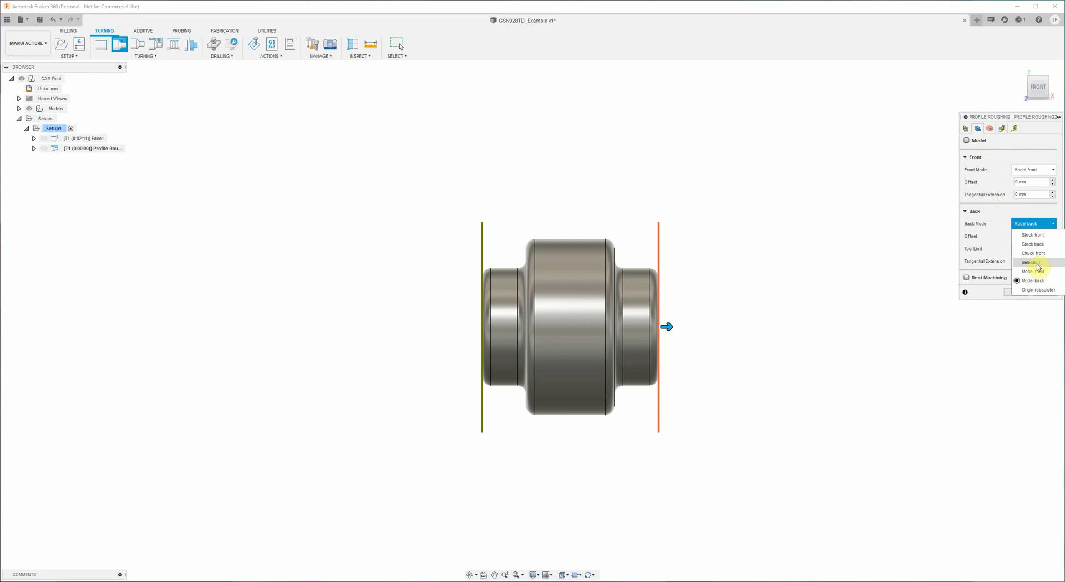
{"action": "left_click", "coordinate": [1037, 265]}
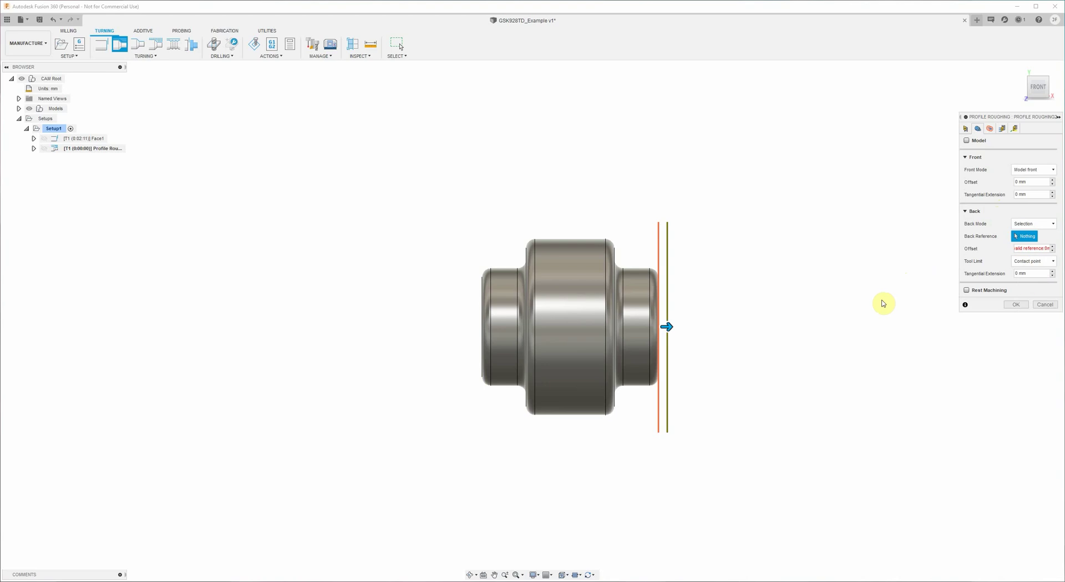
{"action": "left_click", "coordinate": [527, 353]}
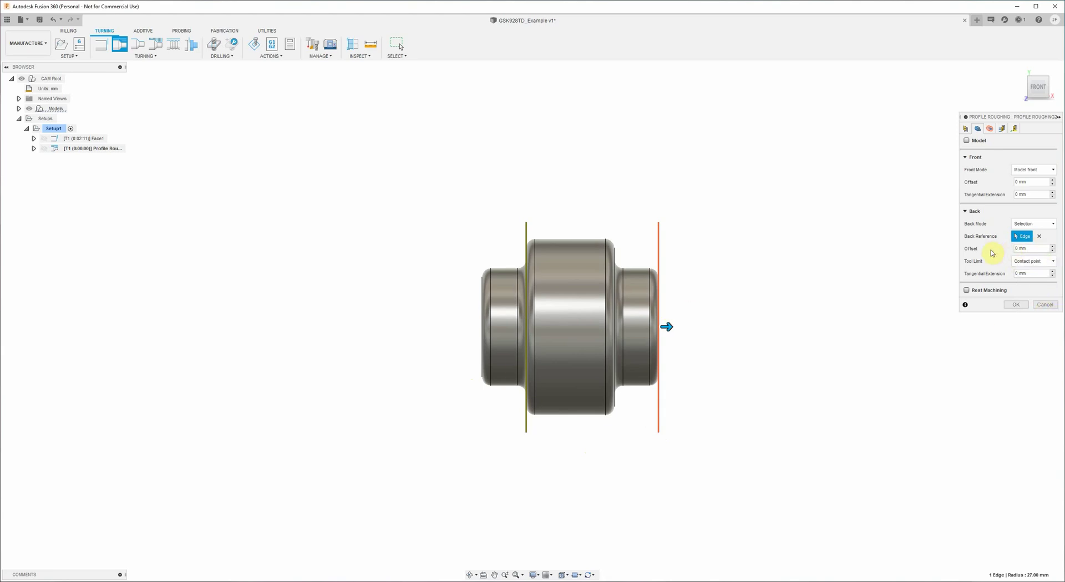
Step: Set the back offset of the roughing boundary to -2 mm
{"action": "left_click", "coordinate": [1018, 248]}
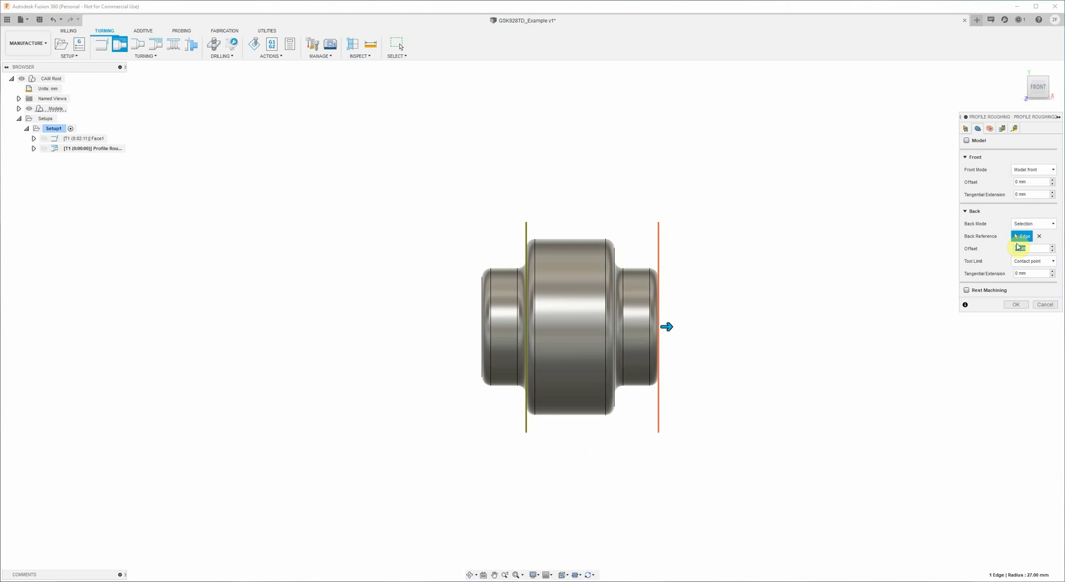
{"action": "left_click", "coordinate": [1019, 248]}
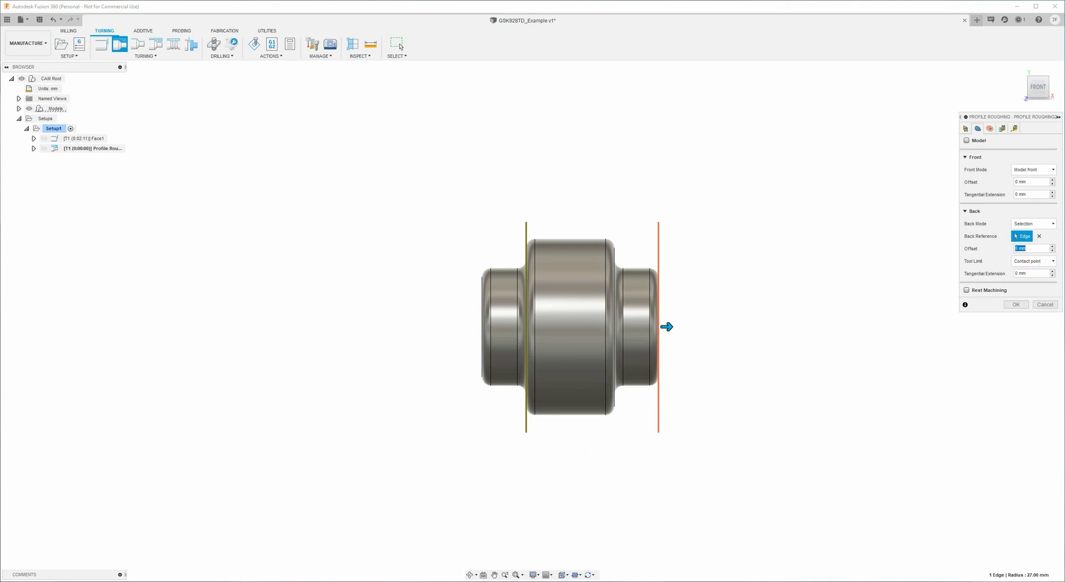
{"action": "left_click", "coordinate": [1052, 250]}
{"action": "left_click", "coordinate": [1051, 252]}
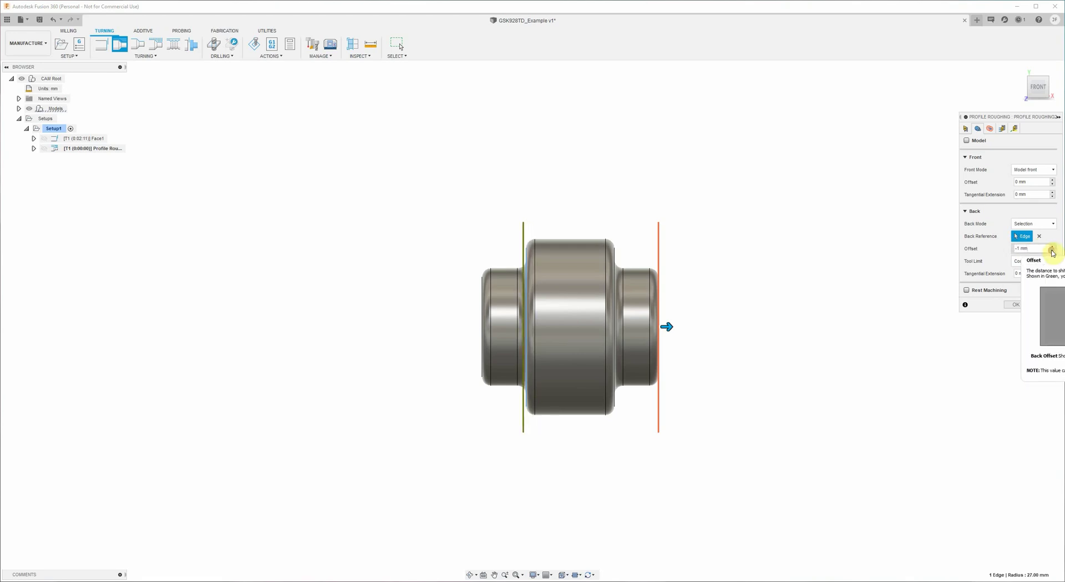
{"action": "left_click", "coordinate": [1052, 252]}
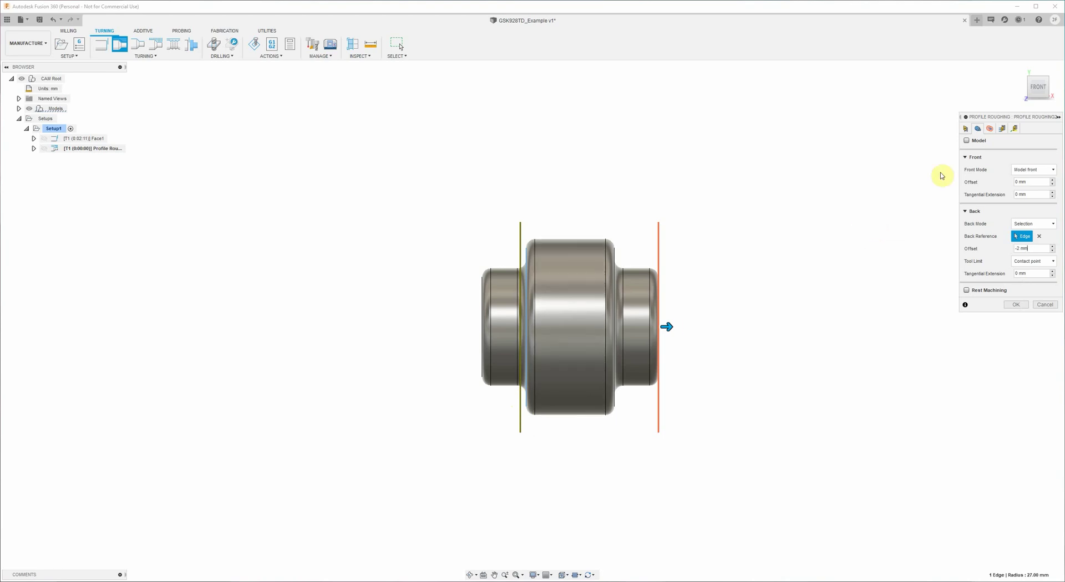
Step: Try a clearance offset of 2 mm from the stock OD and restore it to 10 mm
{"action": "left_click", "coordinate": [989, 130]}
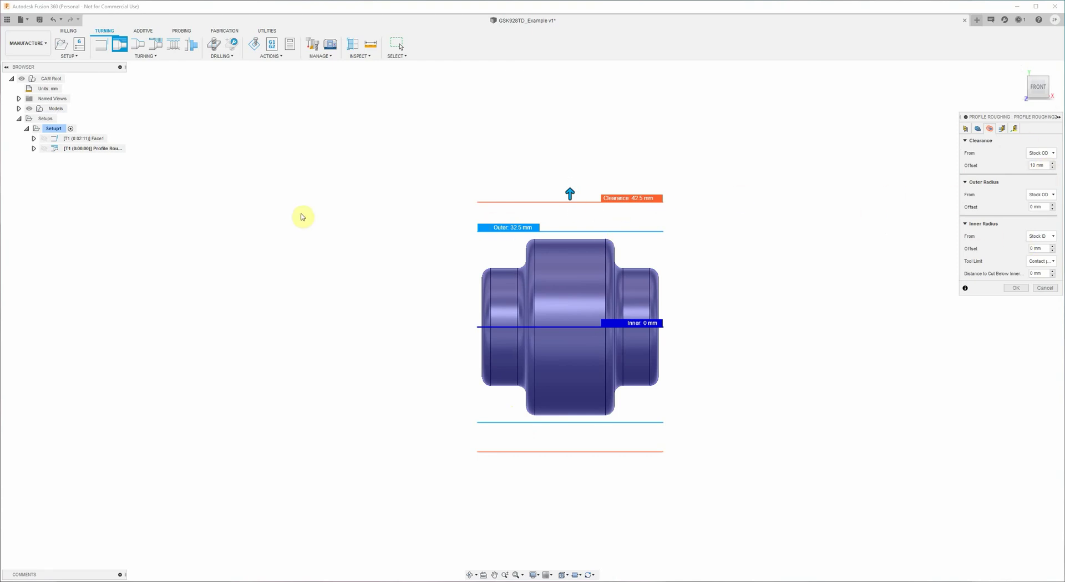
{"action": "left_click", "coordinate": [1035, 165]}
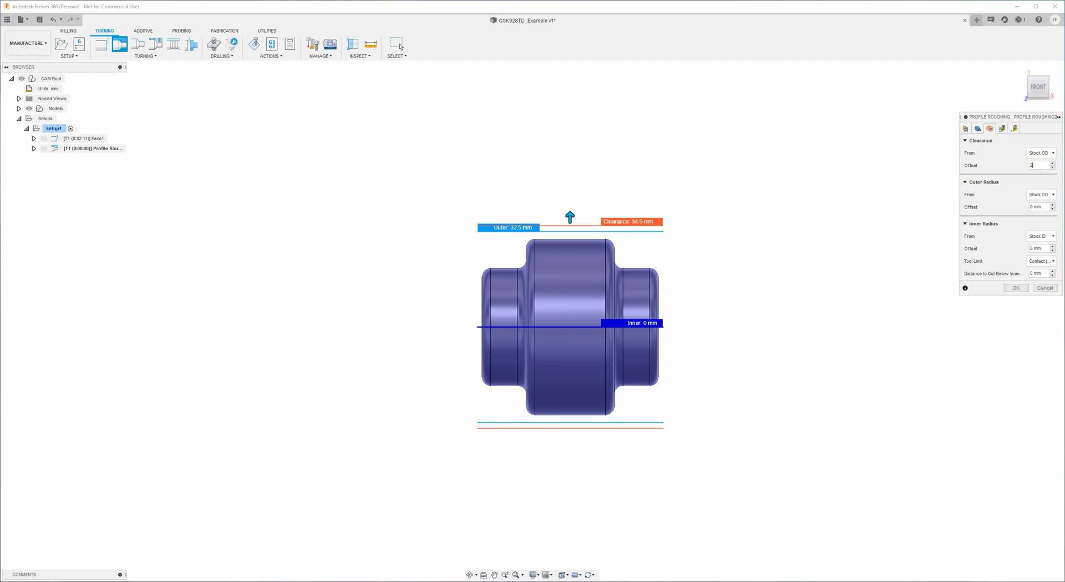
{"action": "double_click", "coordinate": [1032, 165]}
{"action": "type", "text": "10"}
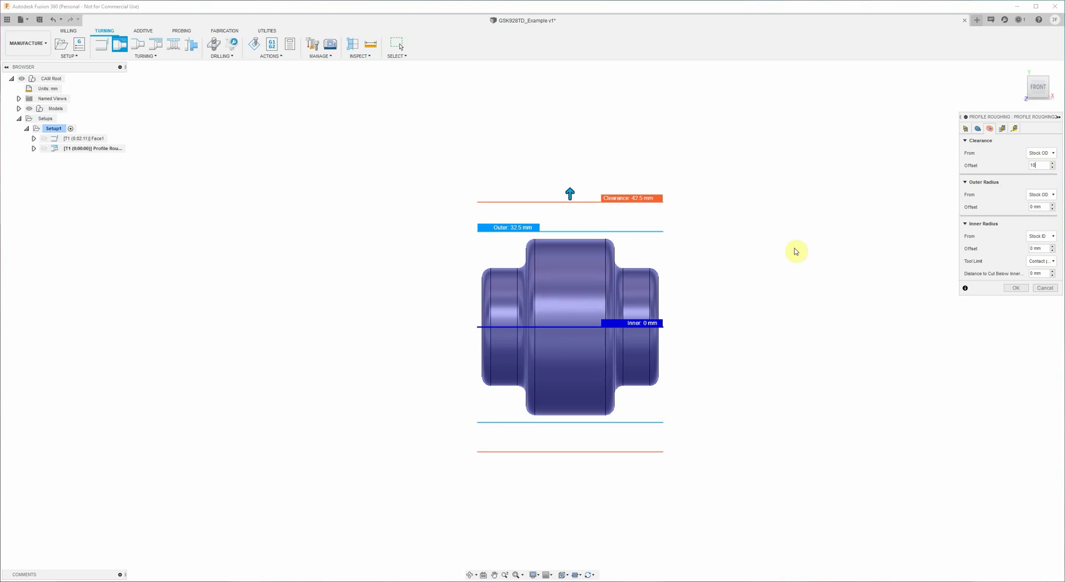
Step: Set the roughing maximum depth of cut to 2 mm and the X and Z stock to leave to 0.2 mm, and accept the operation
{"action": "left_click", "coordinate": [1001, 129]}
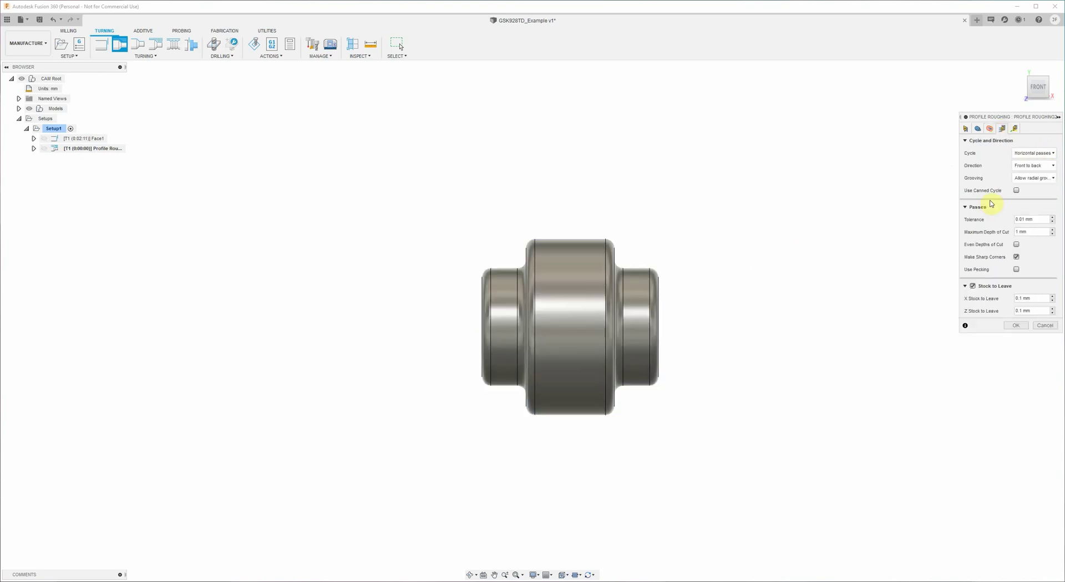
{"action": "left_click", "coordinate": [1023, 231]}
{"action": "left_click", "coordinate": [1030, 219]}
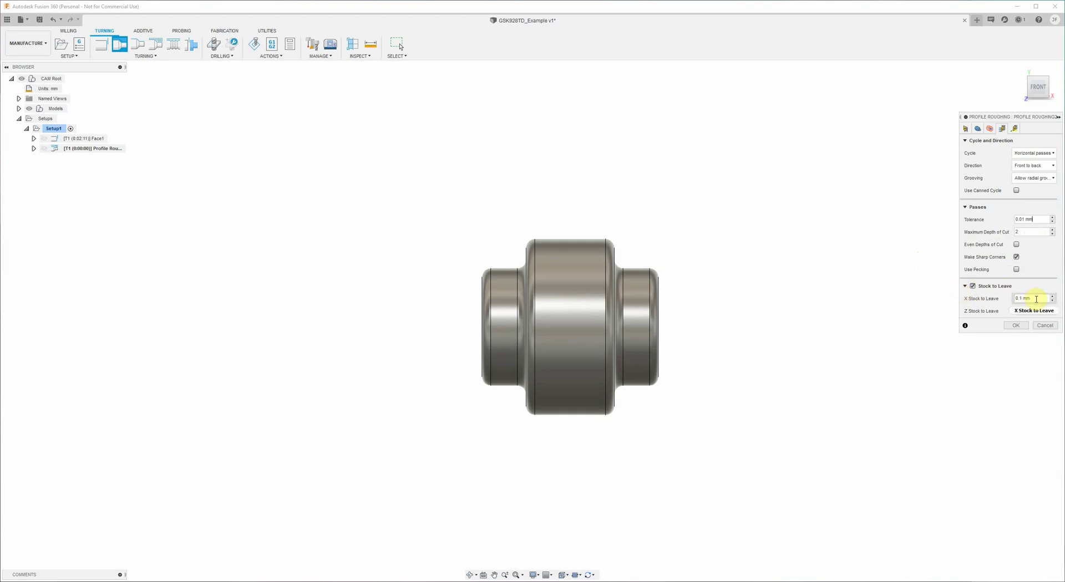
{"action": "left_click", "coordinate": [1034, 299]}
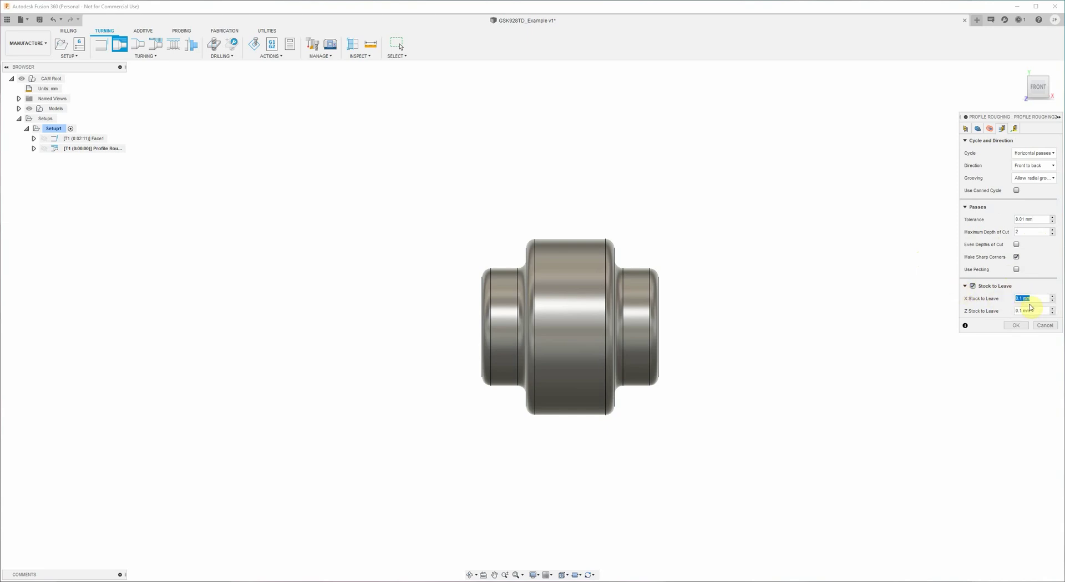
{"action": "key", "text": "Tab"}
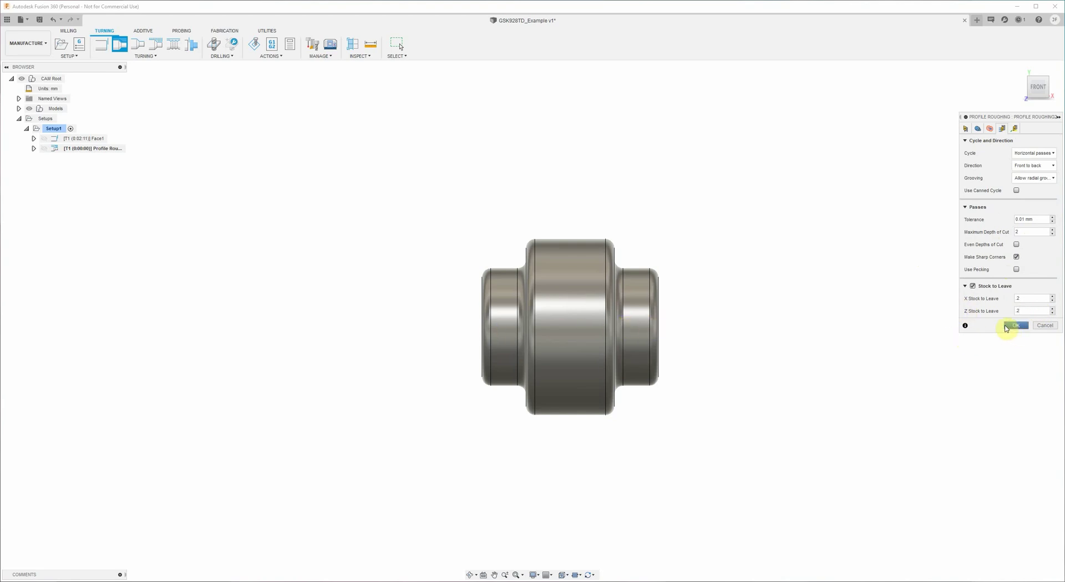
{"action": "left_click", "coordinate": [1015, 130]}
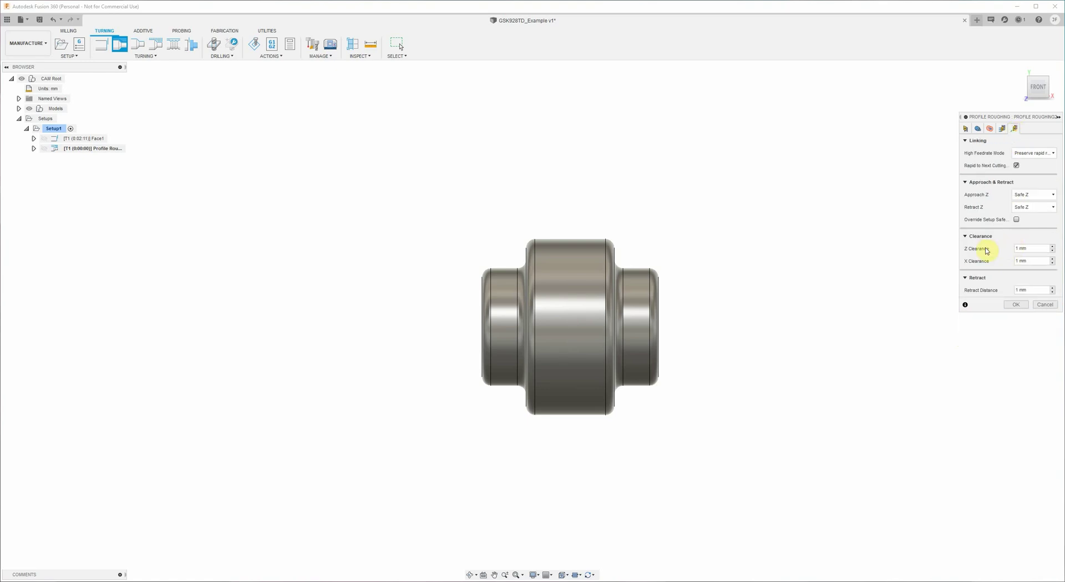
{"action": "left_click", "coordinate": [1015, 305]}
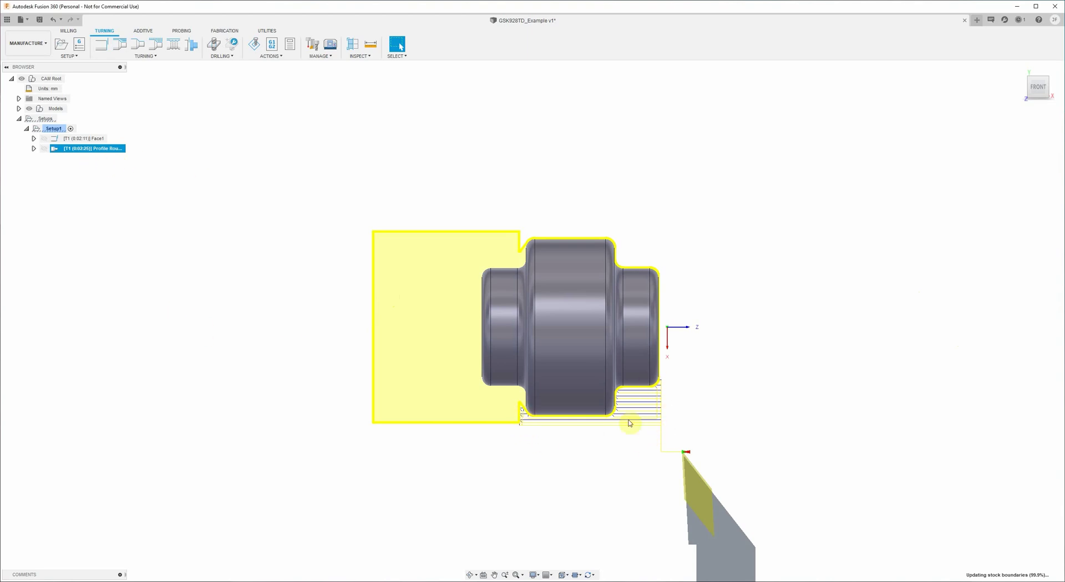
{"action": "left_click", "coordinate": [218, 218]}
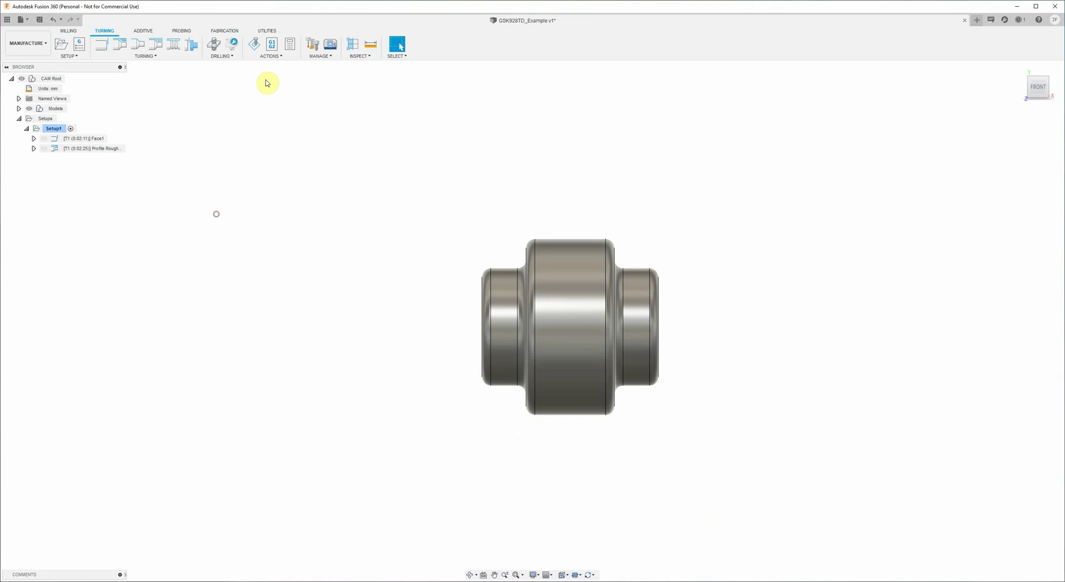
Step: Simulate the facing and profile roughing operations together, and close the simulation
{"action": "left_click", "coordinate": [254, 44]}
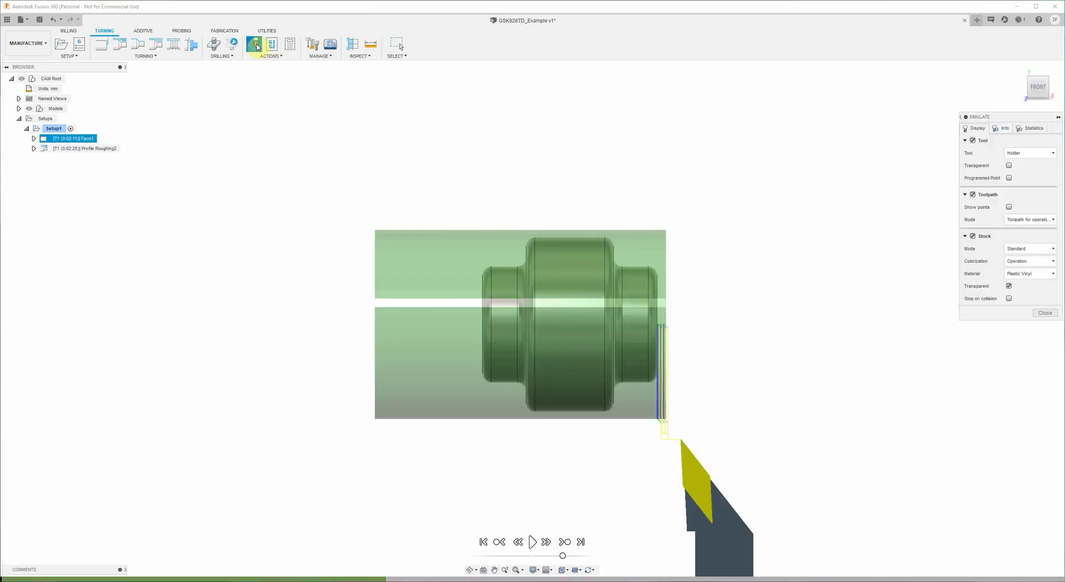
{"action": "left_click", "coordinate": [531, 542]}
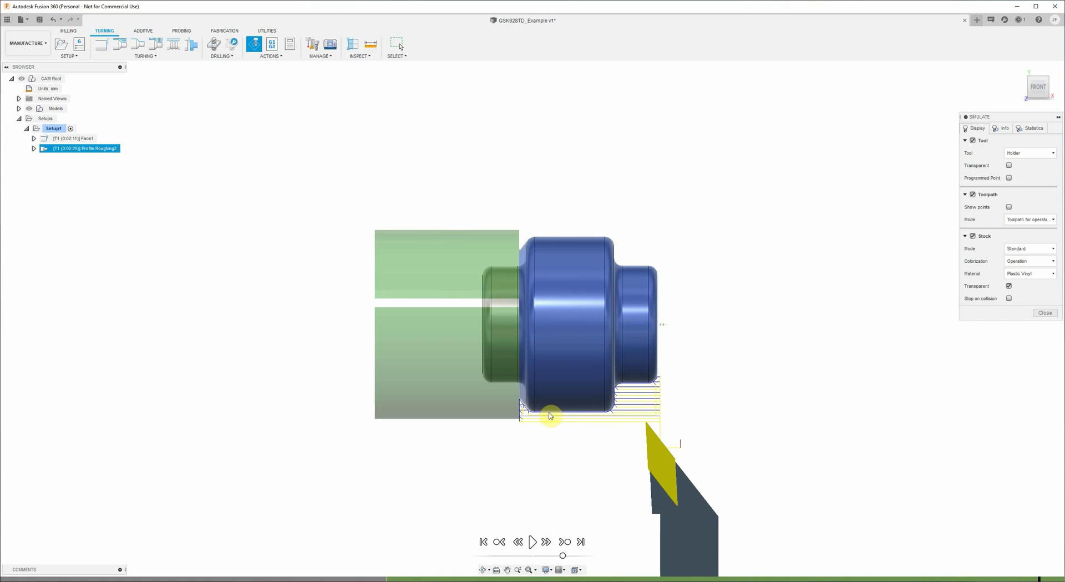
{"action": "left_click", "coordinate": [1043, 314]}
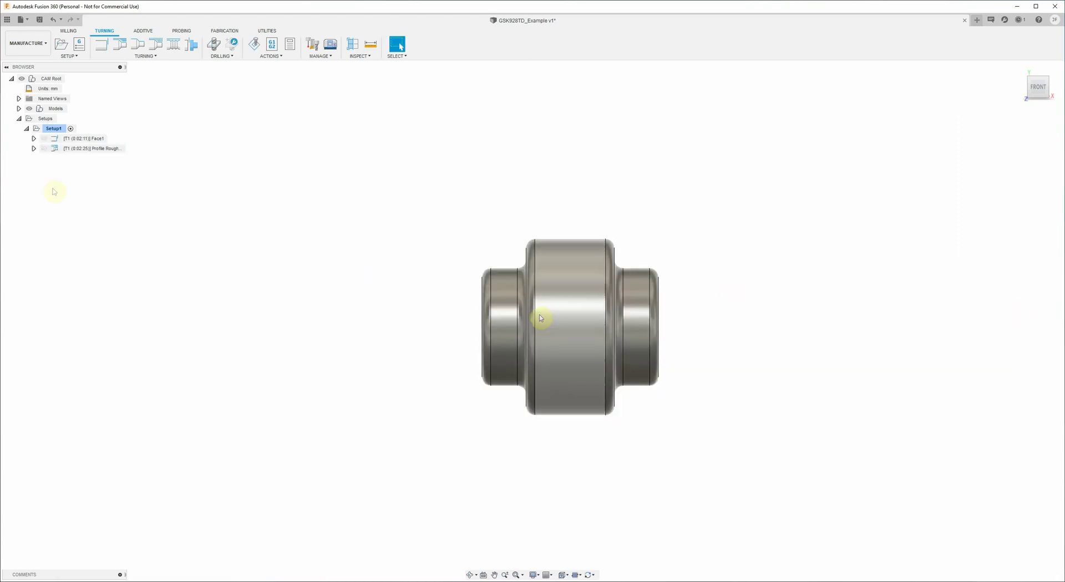
Step: Edit the profile roughing operation so that its grooving option is Don't allow grooving, and regenerate the toolpath
{"action": "double_click", "coordinate": [71, 149]}
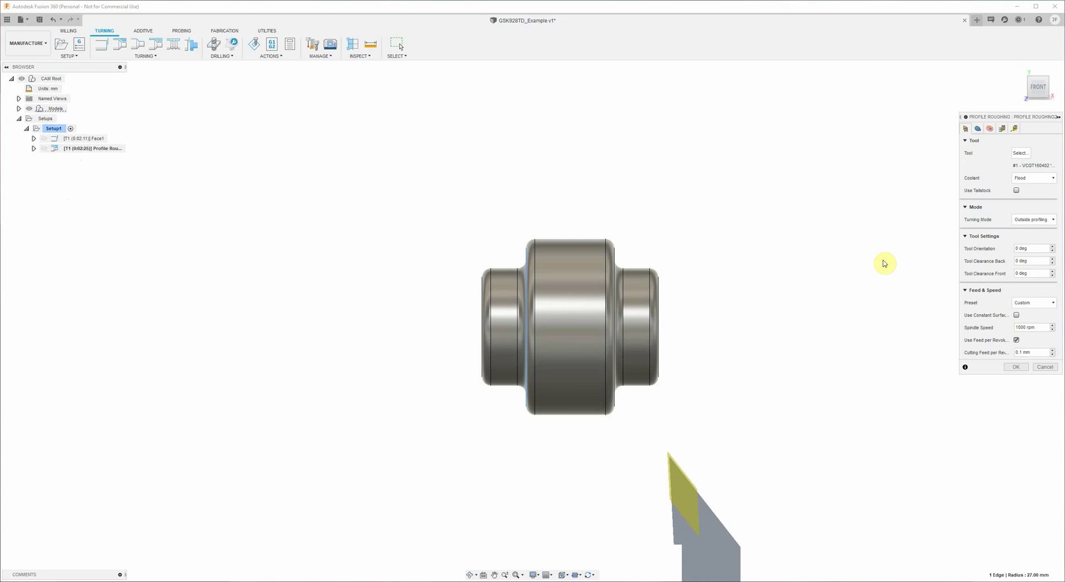
{"action": "left_click", "coordinate": [1002, 129]}
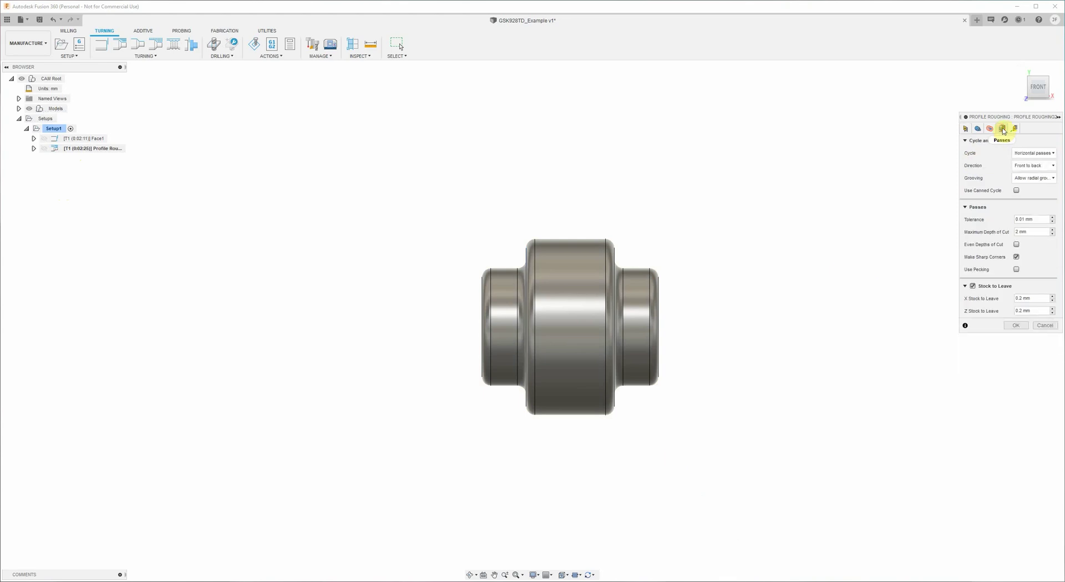
{"action": "left_click", "coordinate": [1035, 178]}
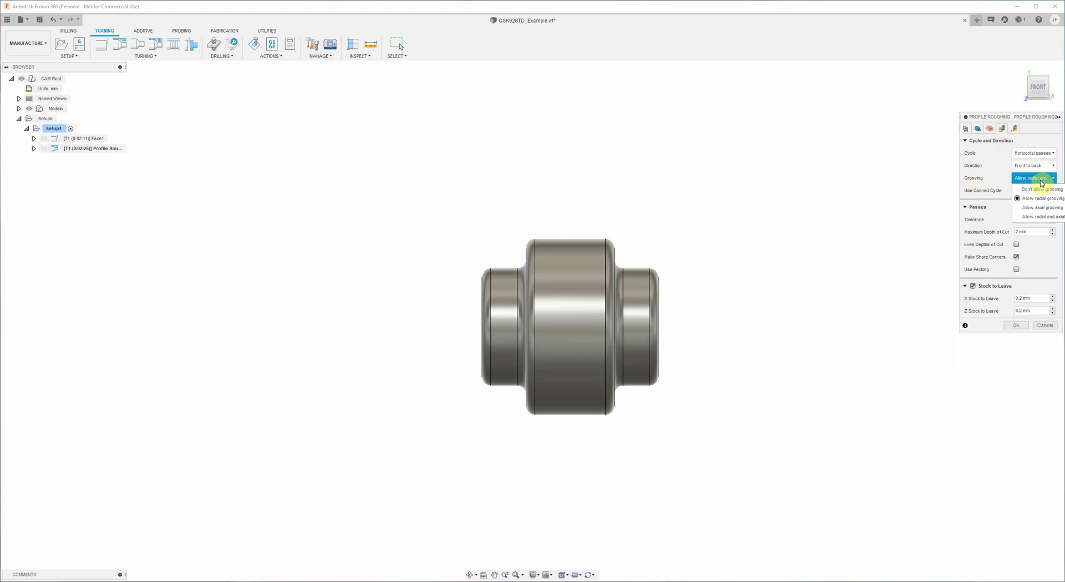
{"action": "left_click", "coordinate": [1044, 190]}
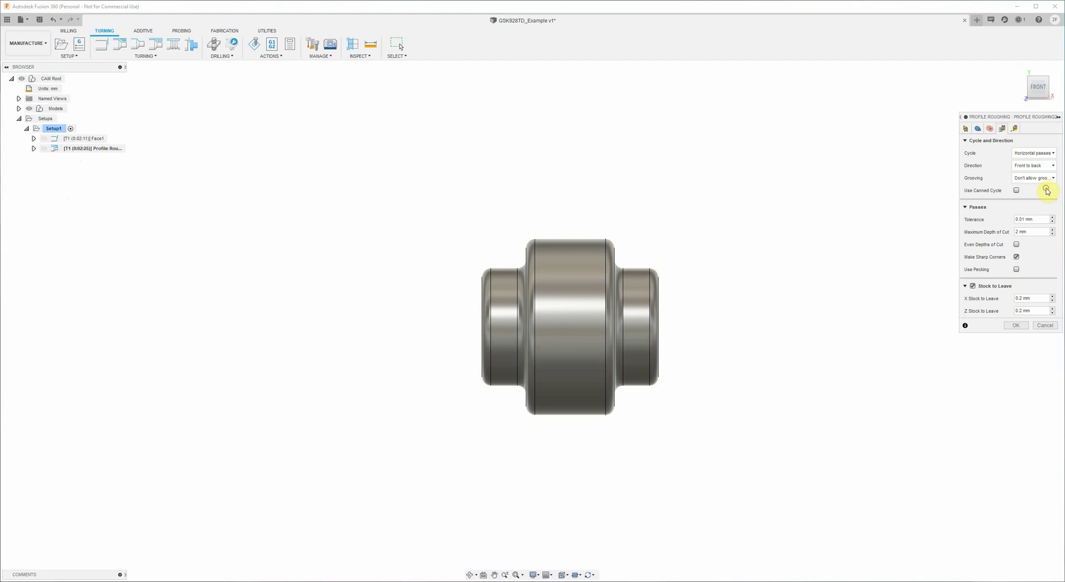
{"action": "left_click", "coordinate": [1015, 326]}
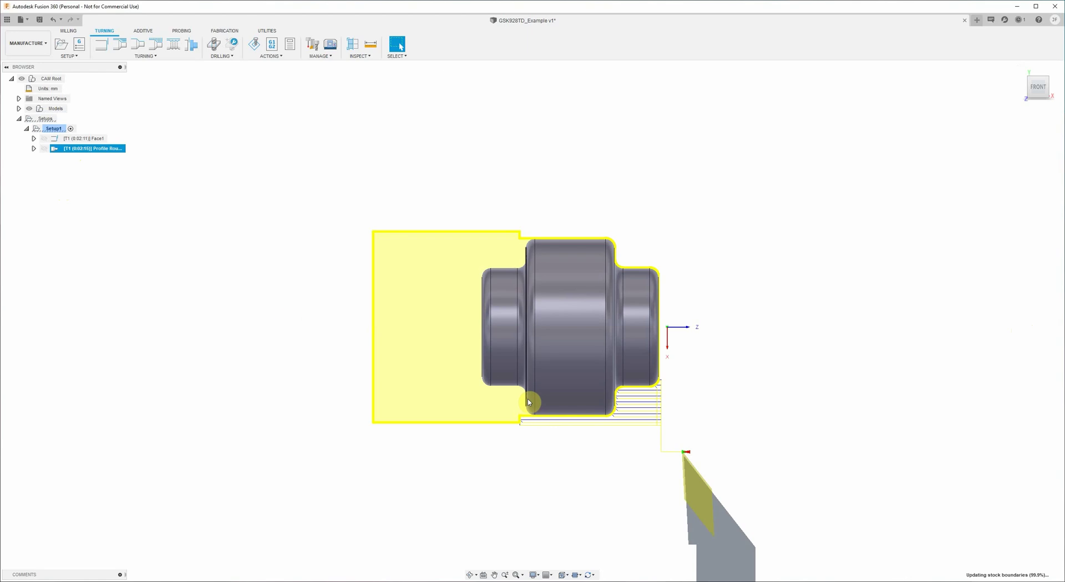
{"action": "left_click", "coordinate": [133, 241]}
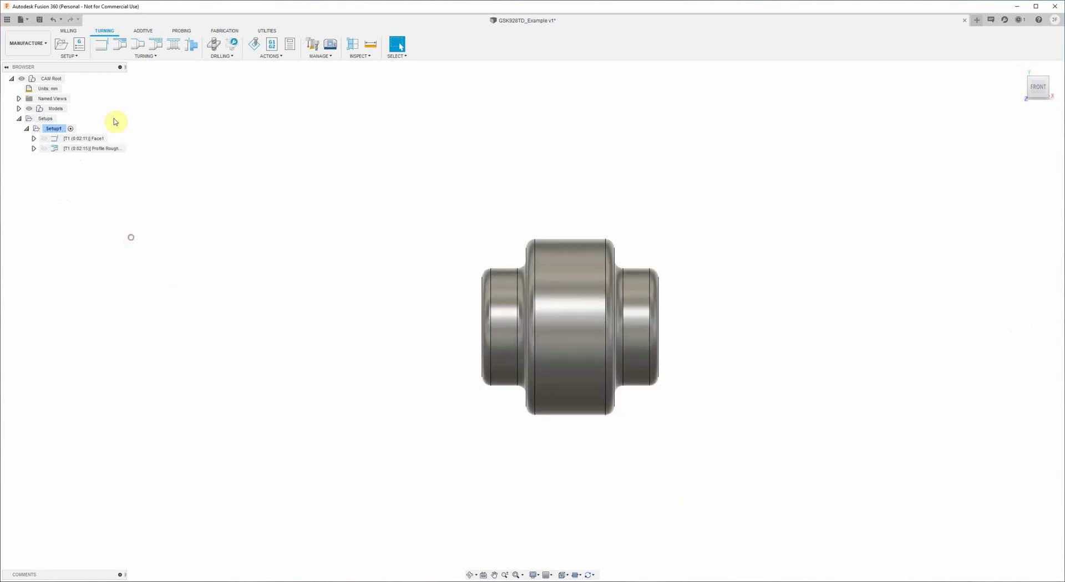
Step: Create a Profile Finishing operation with its back mode set to Selection, referencing the rear edge of the large-diameter section
{"action": "left_click", "coordinate": [134, 48]}
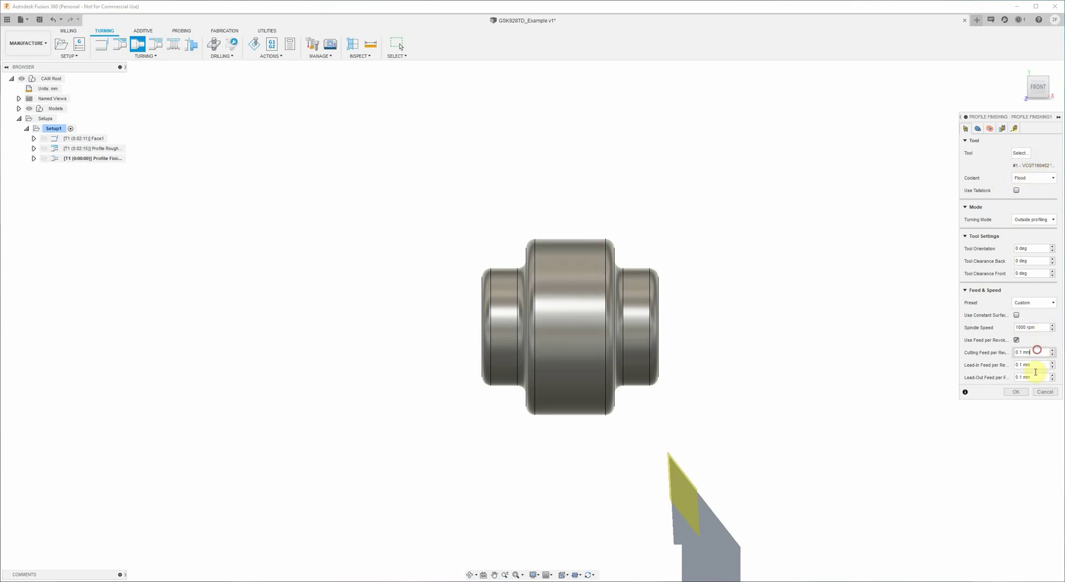
{"action": "left_click", "coordinate": [978, 128]}
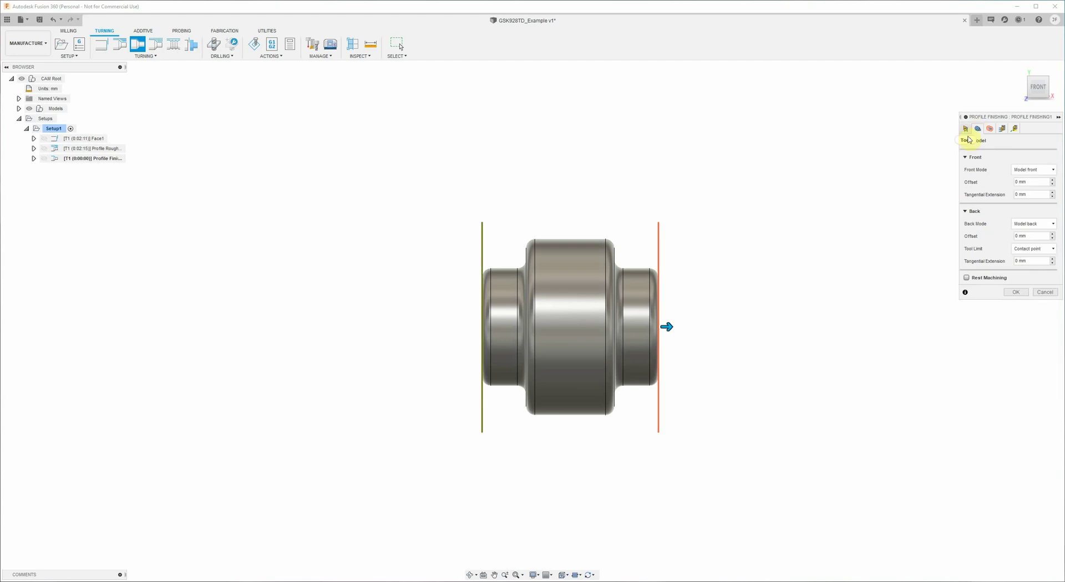
{"action": "left_click", "coordinate": [1030, 224]}
{"action": "left_click", "coordinate": [1028, 263]}
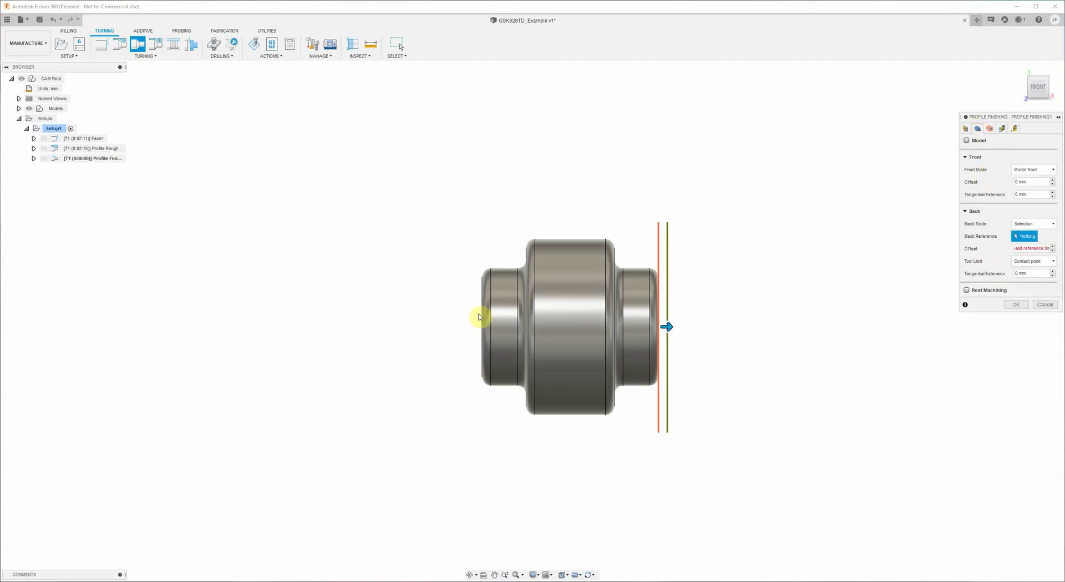
{"action": "left_click", "coordinate": [527, 373]}
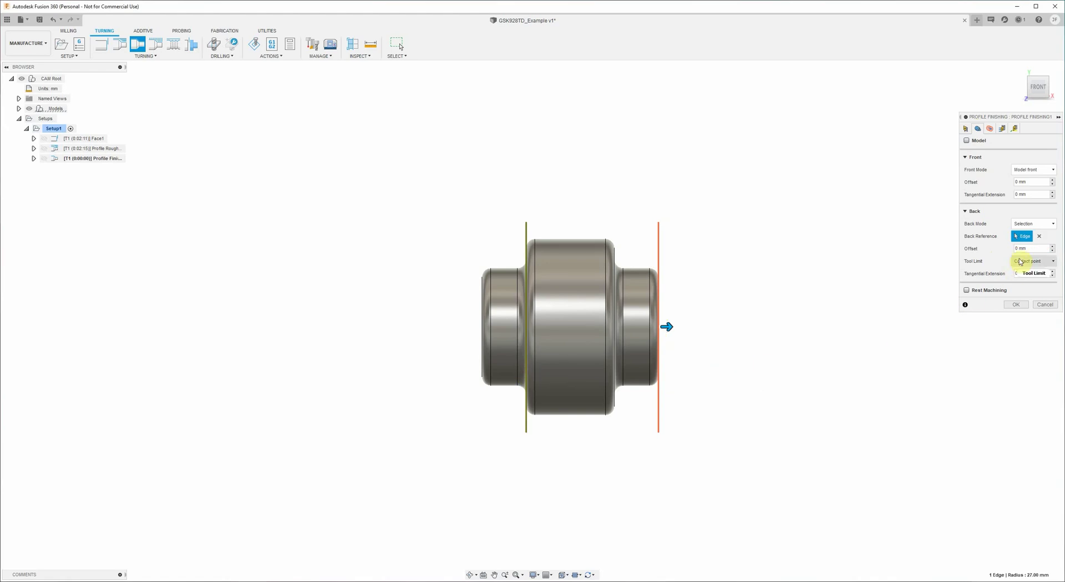
Step: Set the finishing operation's back offset to -2 mm, and review its radii and passes settings
{"action": "left_click", "coordinate": [1023, 248]}
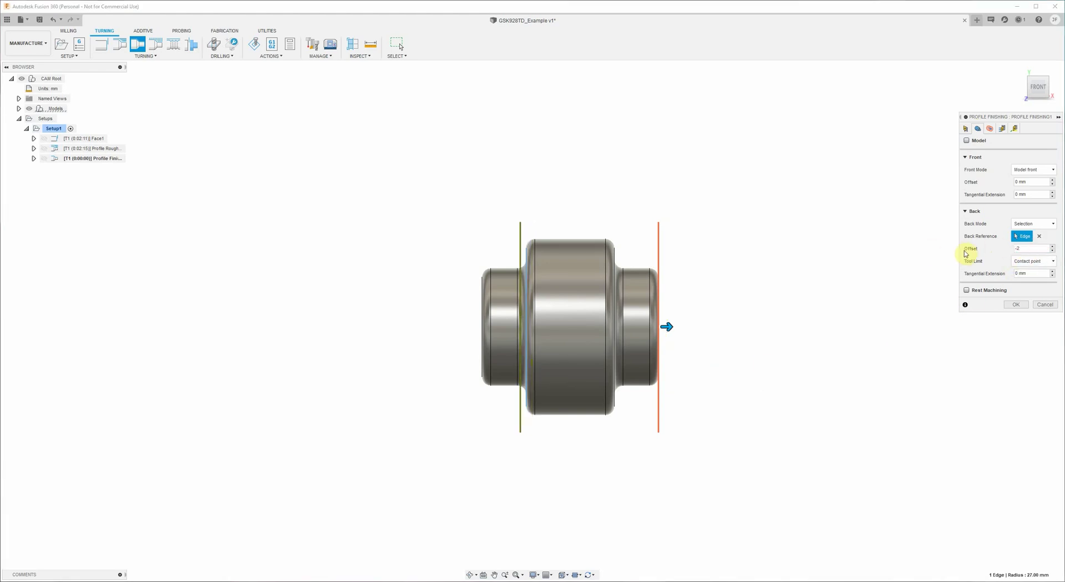
{"action": "left_click", "coordinate": [989, 129]}
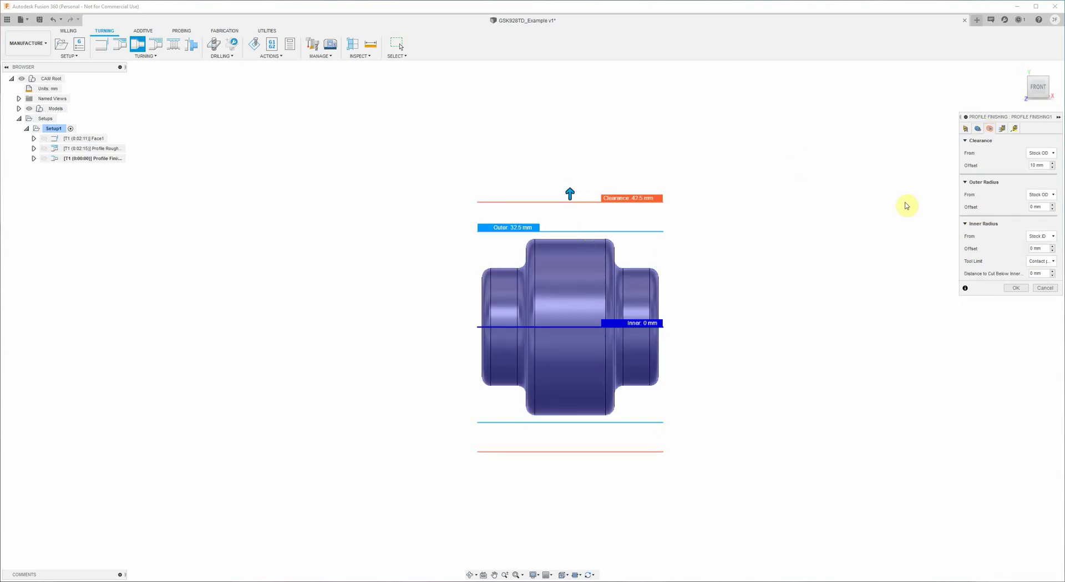
{"action": "left_click", "coordinate": [1000, 130]}
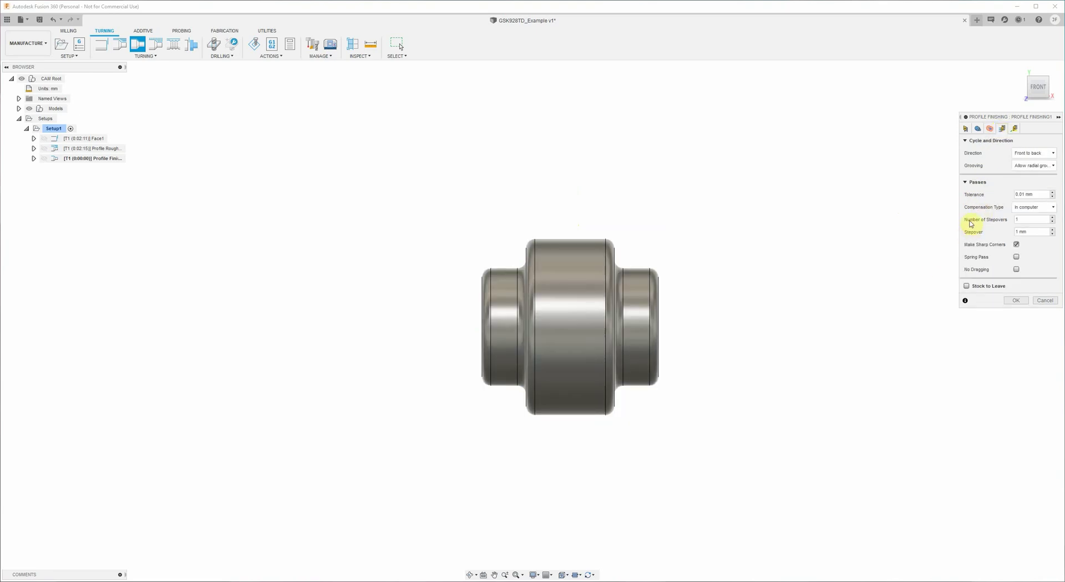
{"action": "left_click", "coordinate": [1014, 221]}
{"action": "left_click", "coordinate": [1035, 233]}
{"action": "left_click", "coordinate": [960, 241]}
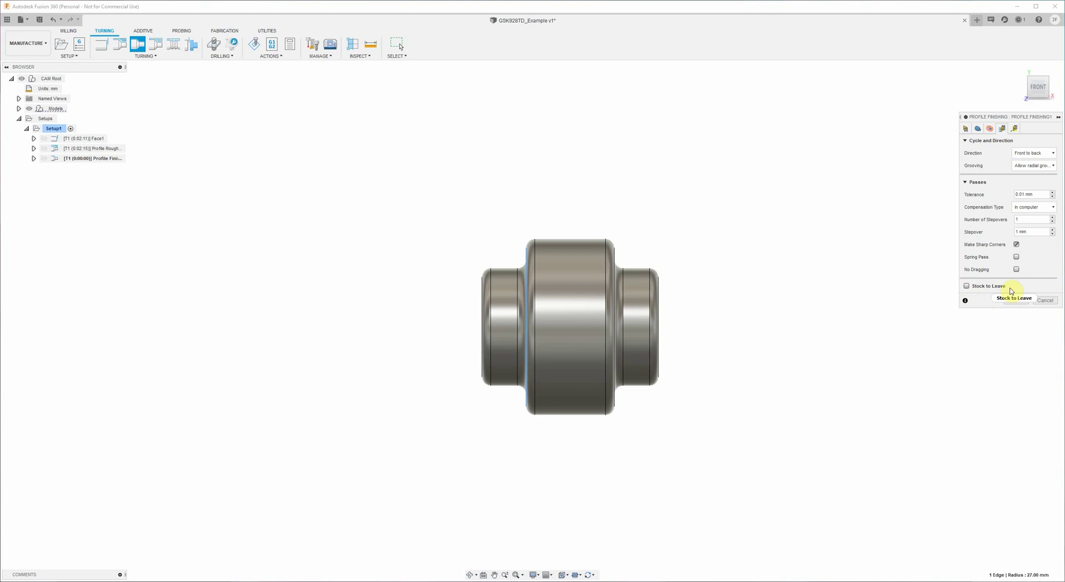
Step: Separate the finishing lead-out from the lead-in settings and set the linear lead-out angle to 0 degrees
{"action": "left_click", "coordinate": [1014, 129]}
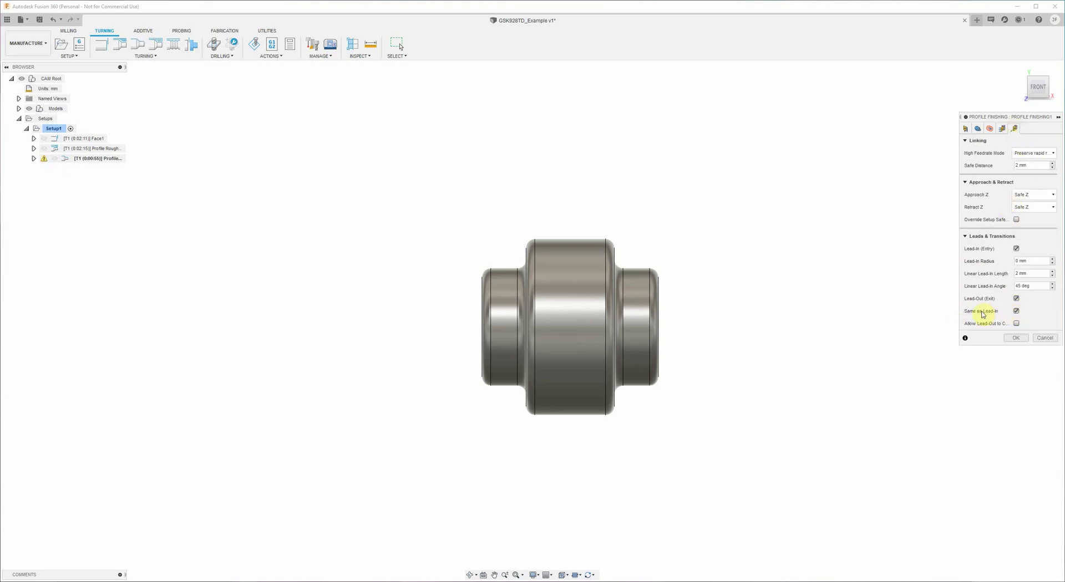
{"action": "left_click", "coordinate": [1016, 311]}
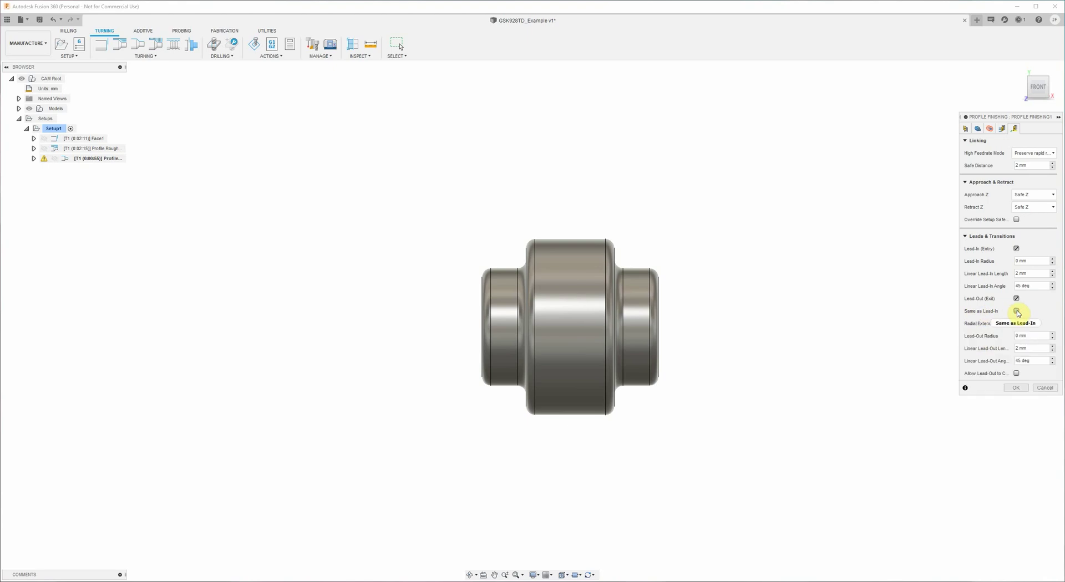
{"action": "left_click", "coordinate": [1024, 361]}
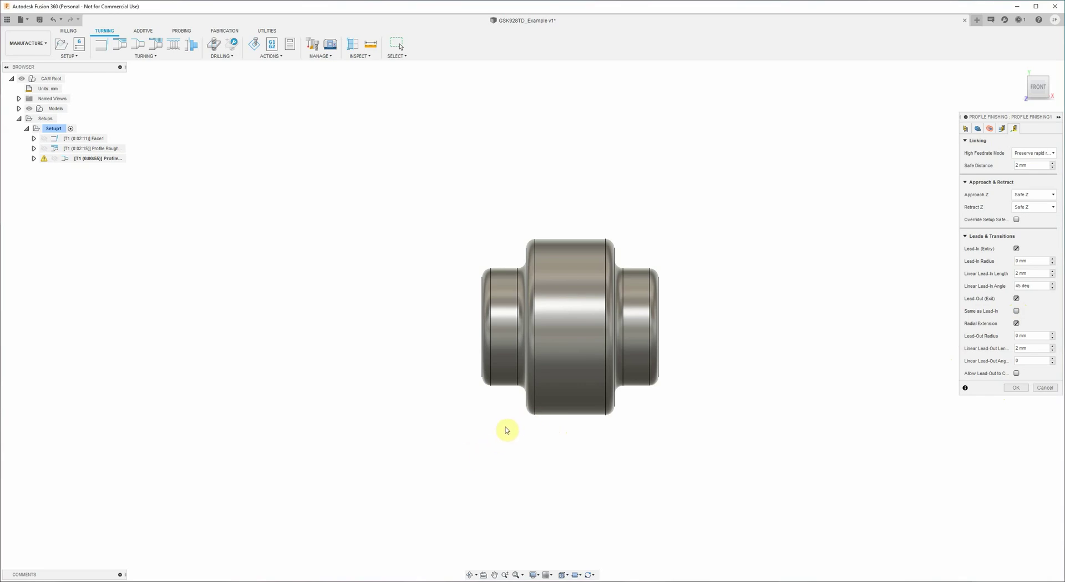
{"action": "left_click", "coordinate": [1008, 391]}
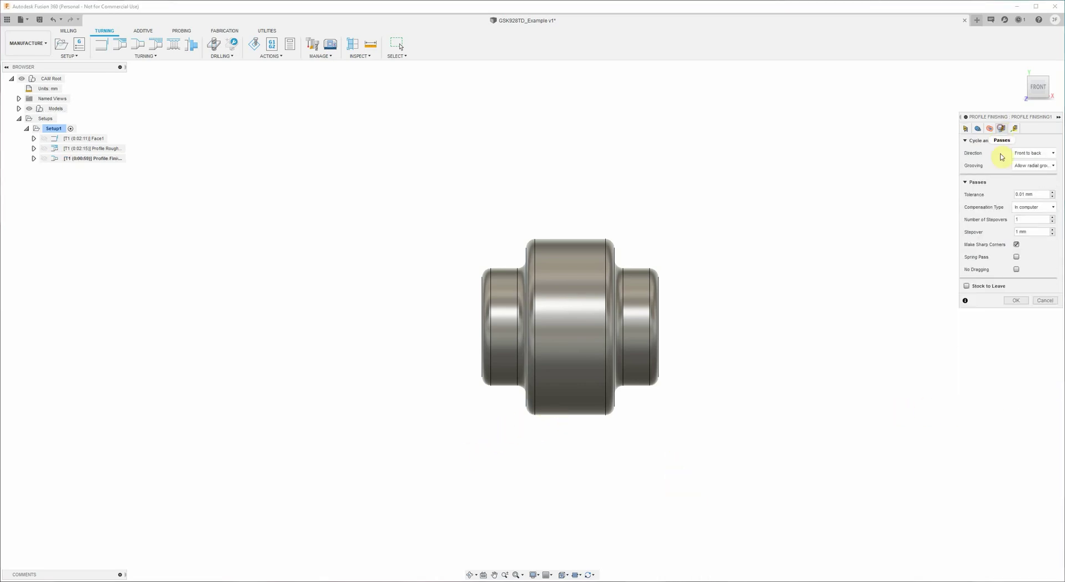
Step: Set the profile finishing grooving option to Don't allow grooving and accept the operation
{"action": "left_click", "coordinate": [1033, 165]}
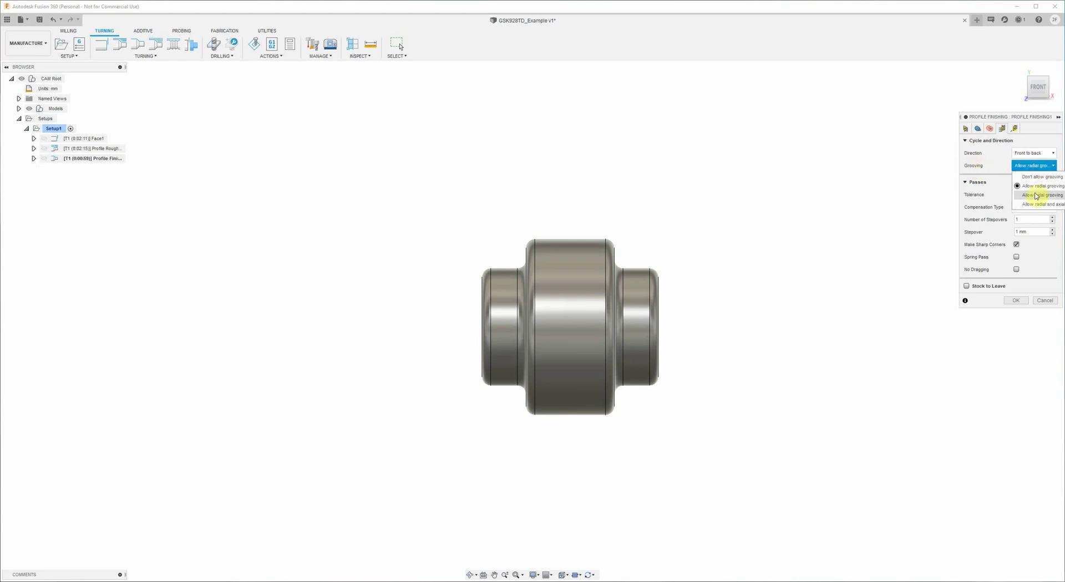
{"action": "left_click", "coordinate": [1028, 178]}
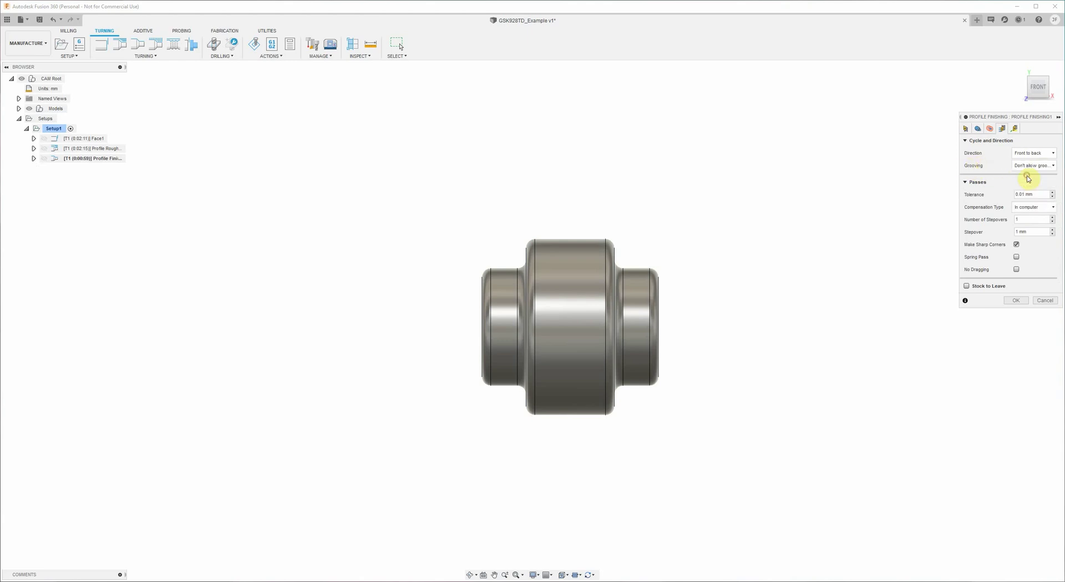
{"action": "left_click", "coordinate": [1014, 301]}
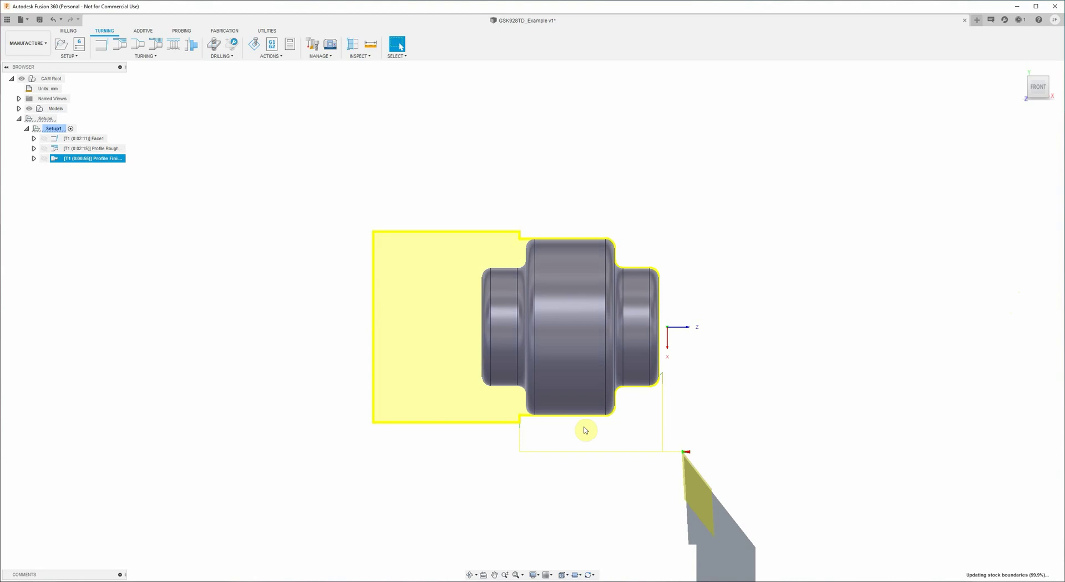
{"action": "left_click", "coordinate": [177, 376]}
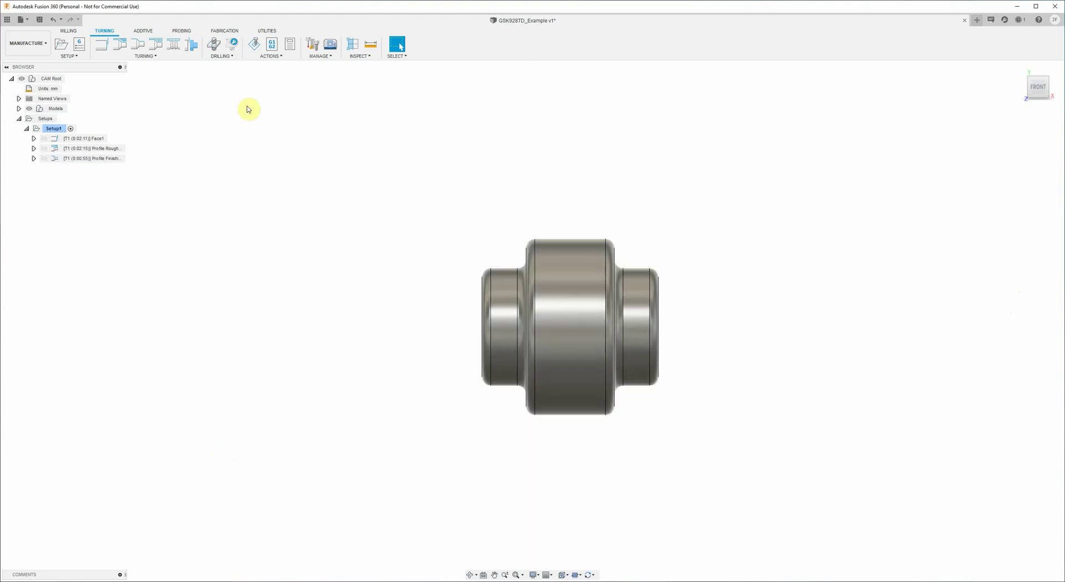
Step: Simulate the facing, profile roughing and profile finishing operations through to the end of machining, and close the simulation
{"action": "left_click", "coordinate": [254, 44]}
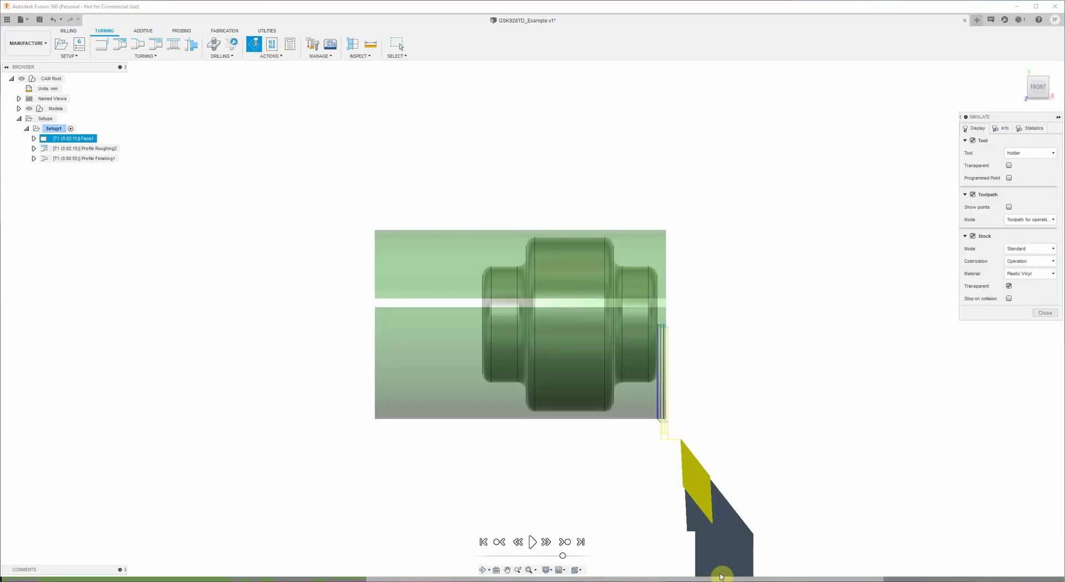
{"action": "left_click", "coordinate": [882, 579]}
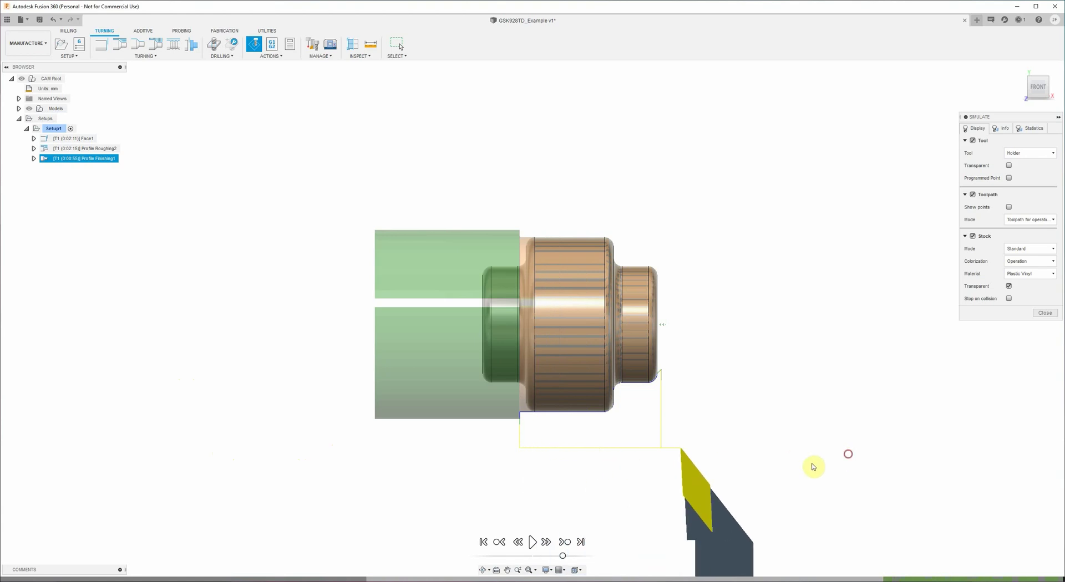
{"action": "left_click", "coordinate": [1050, 313]}
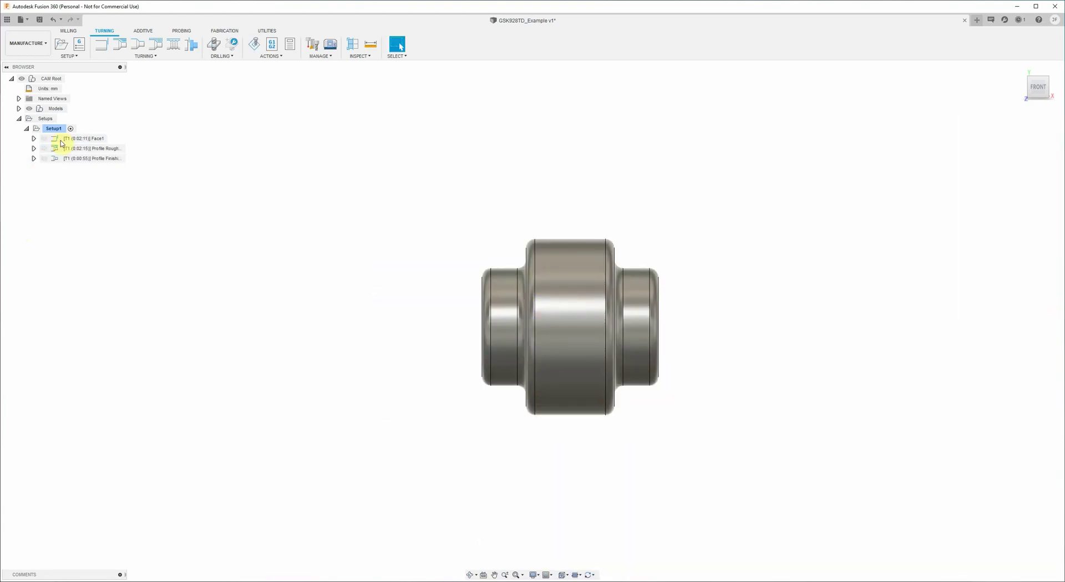
{"action": "left_click", "coordinate": [143, 59]}
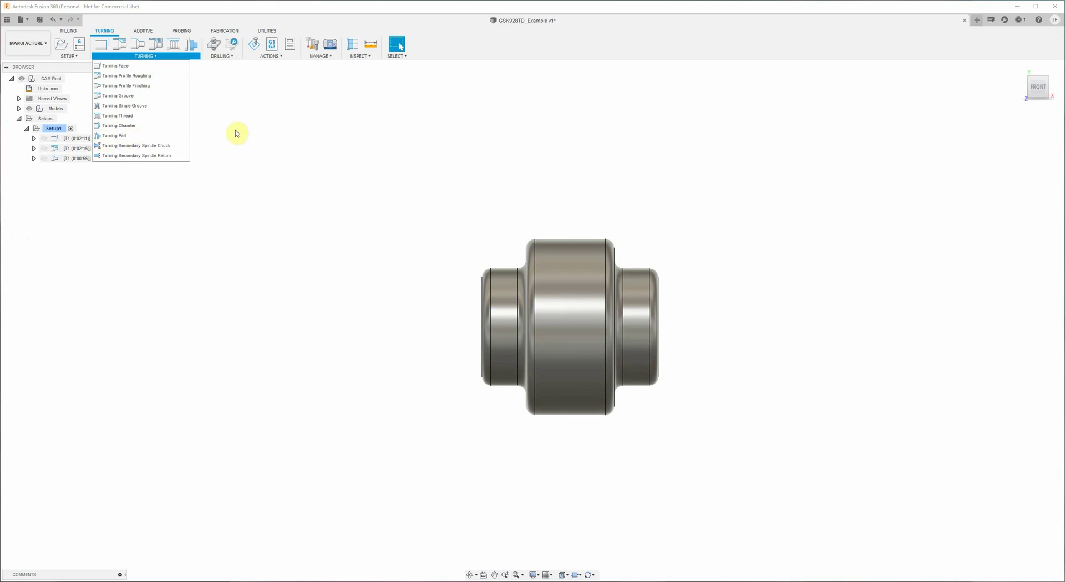
{"action": "left_click", "coordinate": [244, 177]}
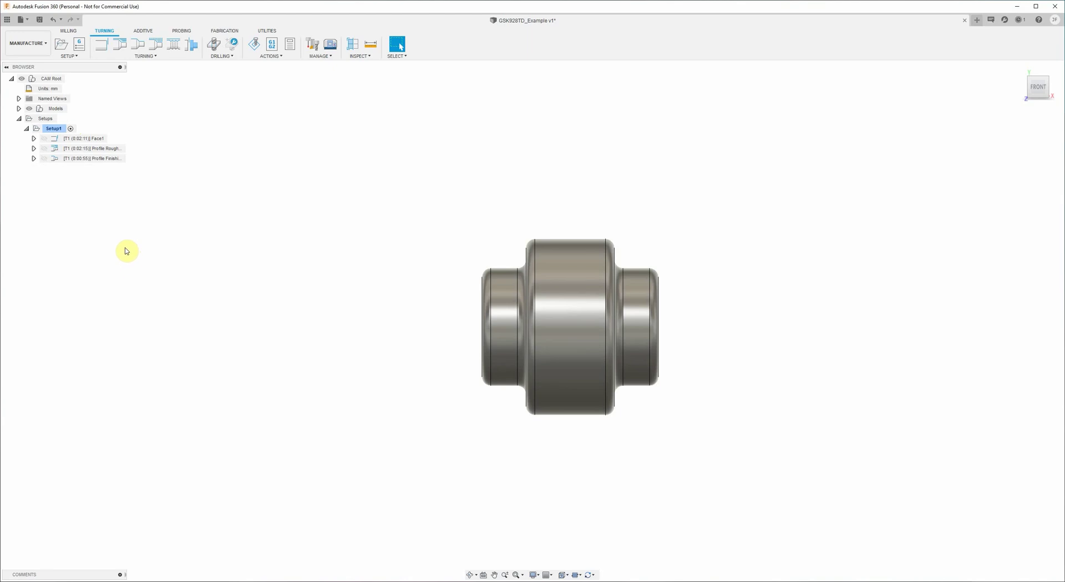
{"action": "mouse_move", "coordinate": [93, 143]}
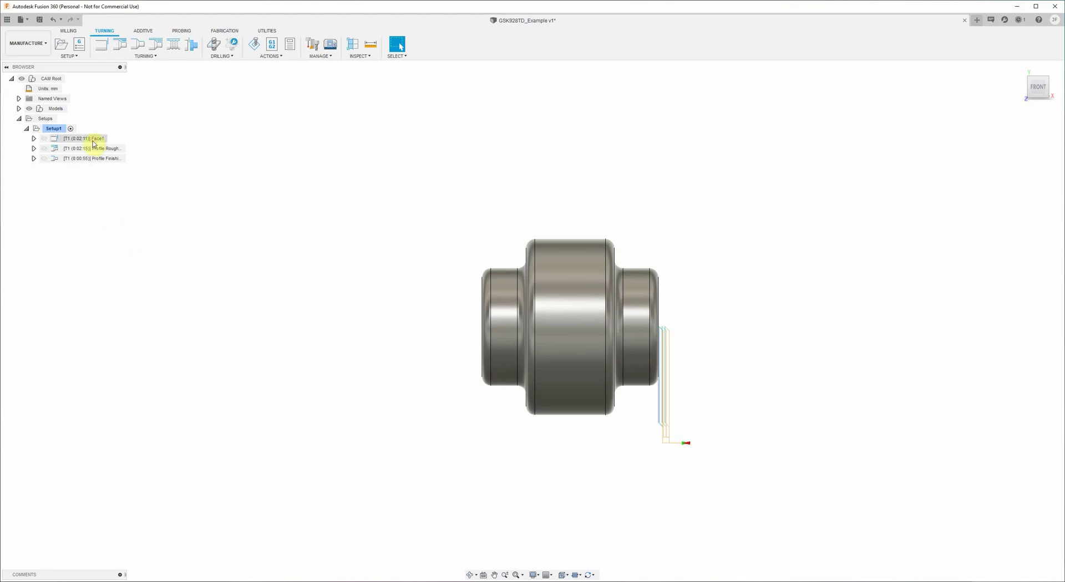
Step: Create an NC program that uses the GSK928TD Turning post configuration from the Postprocessors folder
{"action": "left_click", "coordinate": [80, 45]}
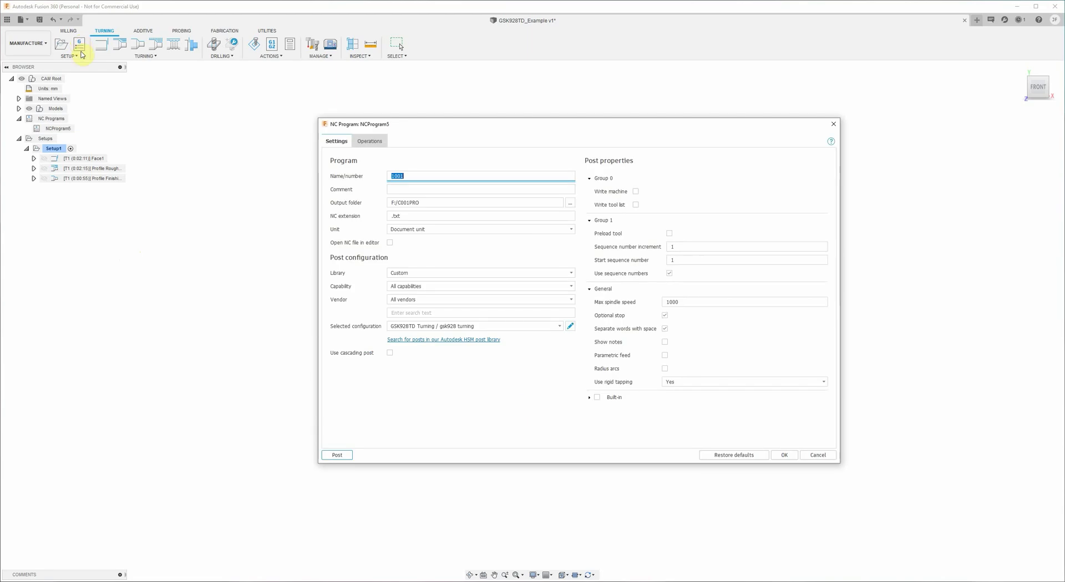
{"action": "left_click", "coordinate": [398, 276]}
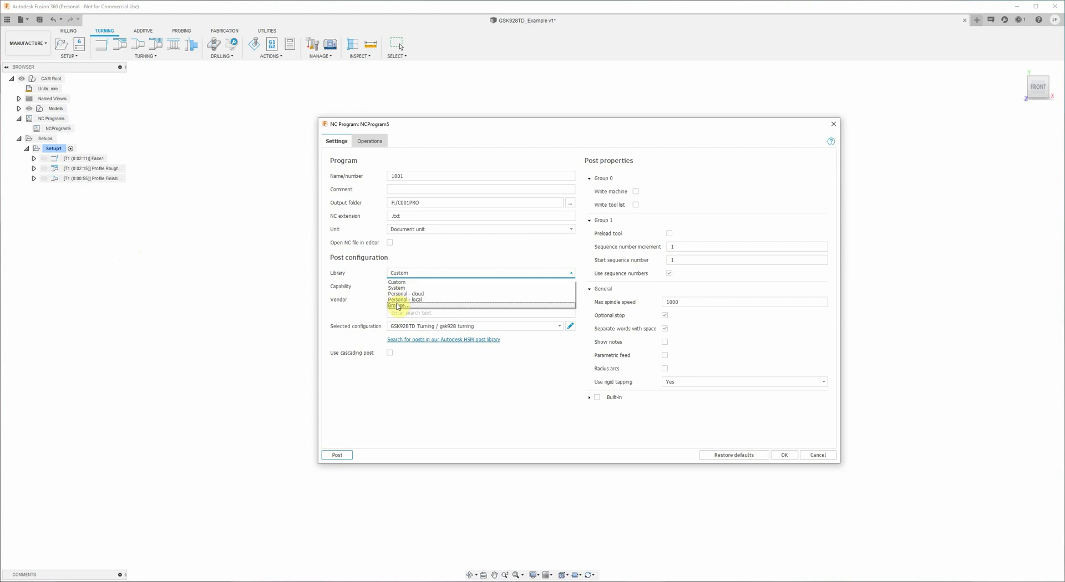
{"action": "left_click", "coordinate": [397, 304]}
{"action": "scroll", "coordinate": [383, 261], "scroll_direction": "down", "scroll_amount": 1}
{"action": "left_click", "coordinate": [358, 236]}
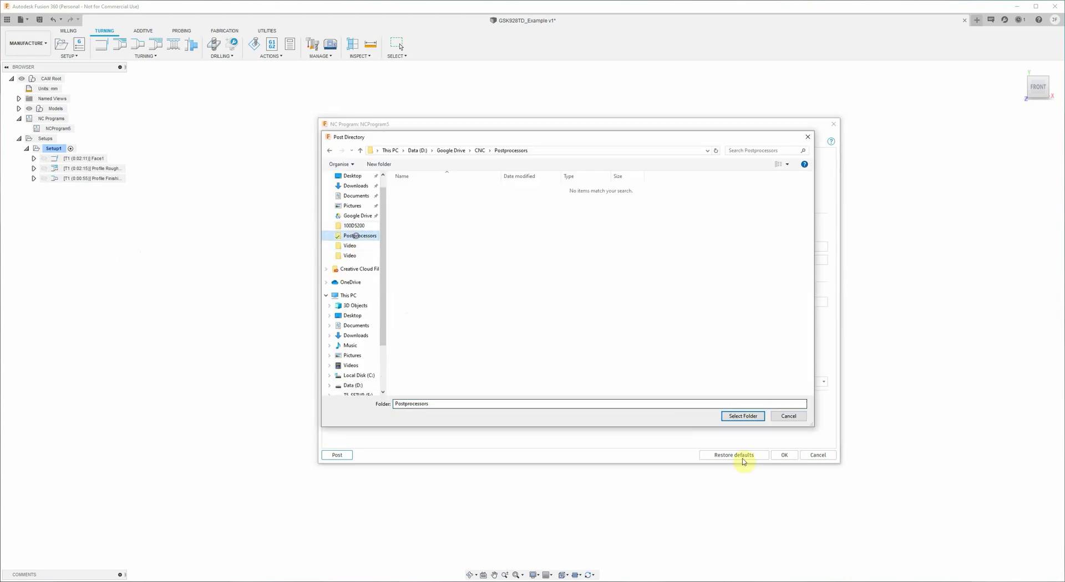
{"action": "left_click", "coordinate": [737, 416]}
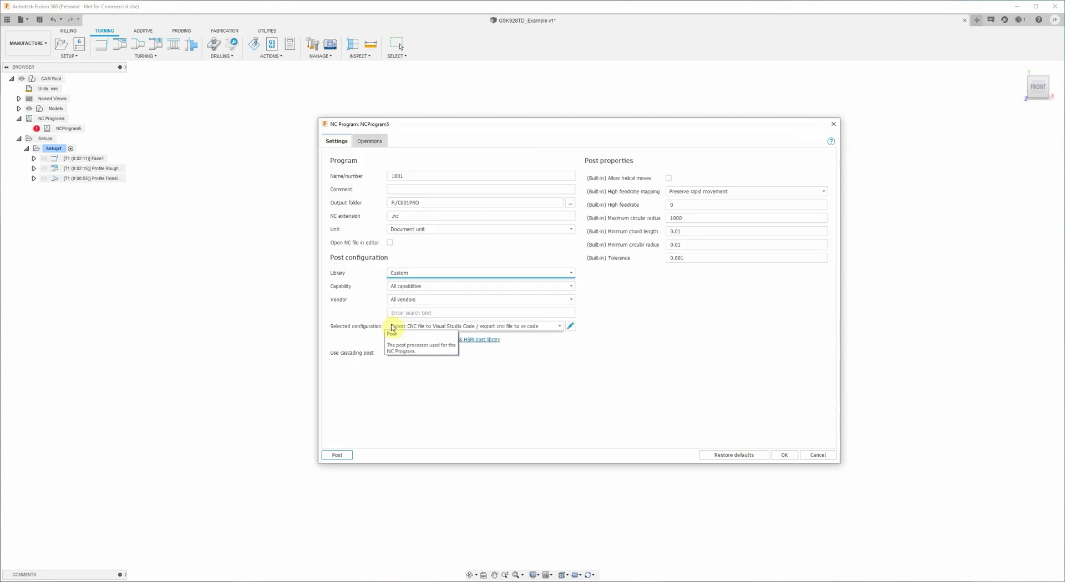
{"action": "left_click", "coordinate": [414, 327]}
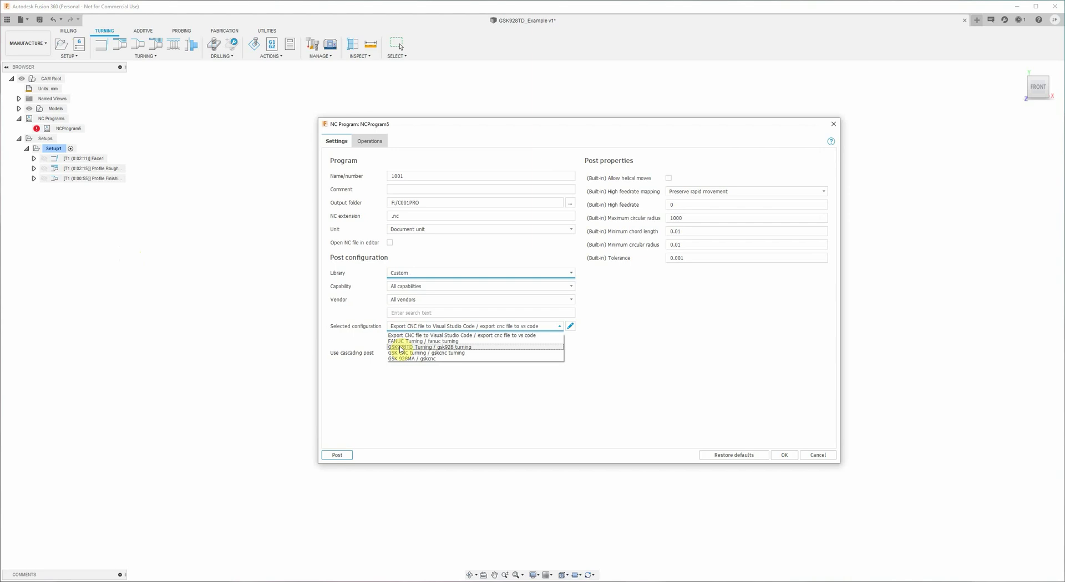
{"action": "left_click", "coordinate": [400, 348]}
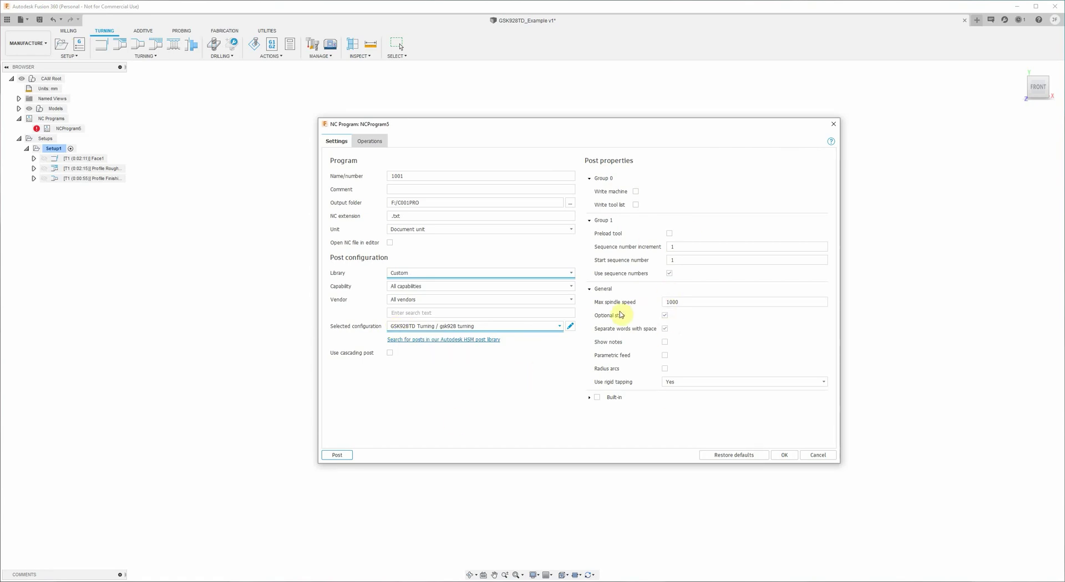
{"action": "left_click", "coordinate": [697, 301]}
{"action": "left_click_drag", "start_coordinate": [697, 301], "coordinate": [646, 302]}
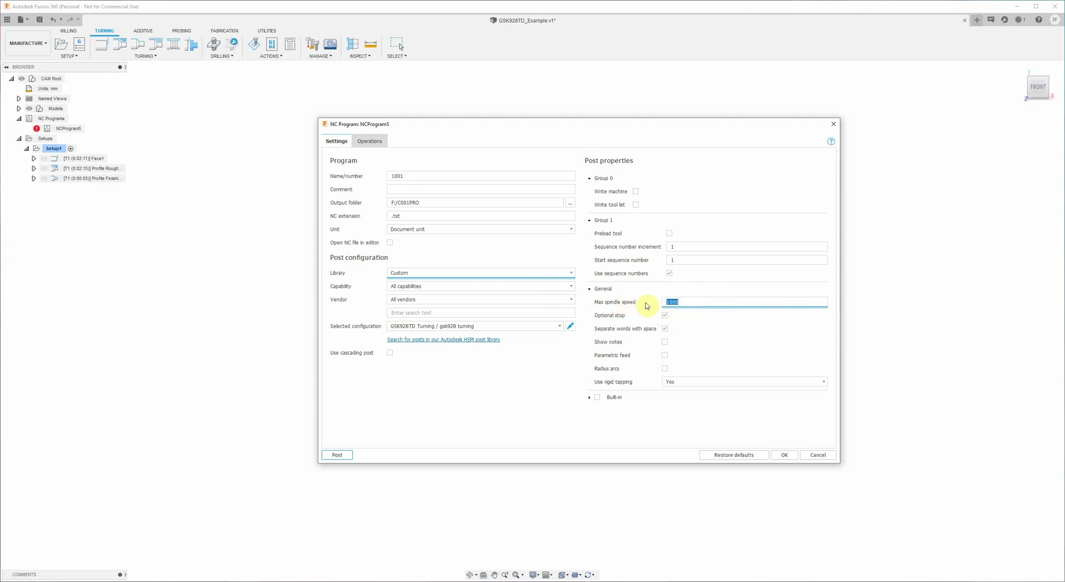
{"action": "left_click", "coordinate": [693, 303]}
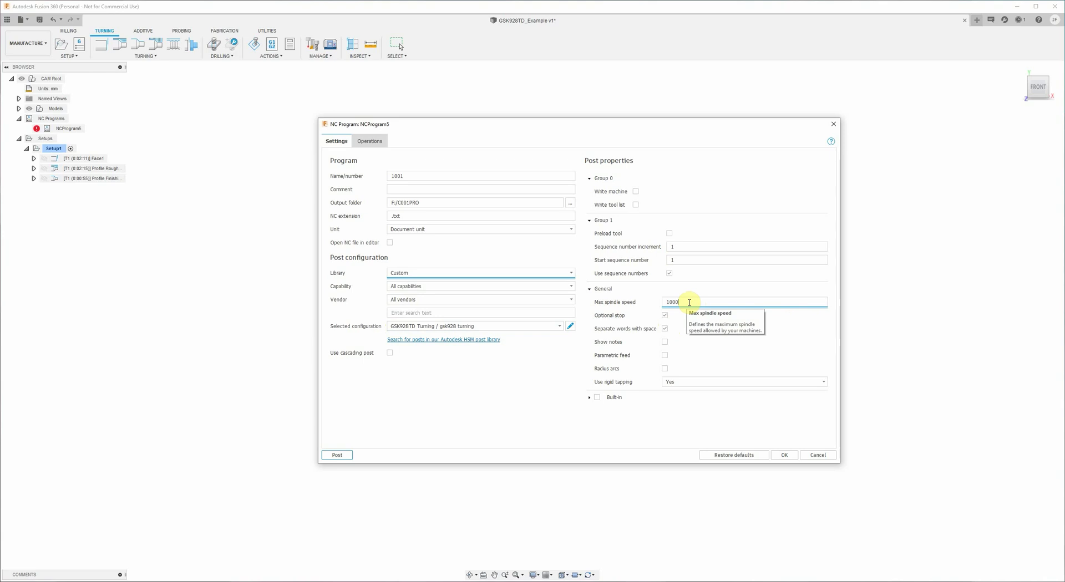
{"action": "left_click_drag", "start_coordinate": [693, 302], "coordinate": [593, 305]}
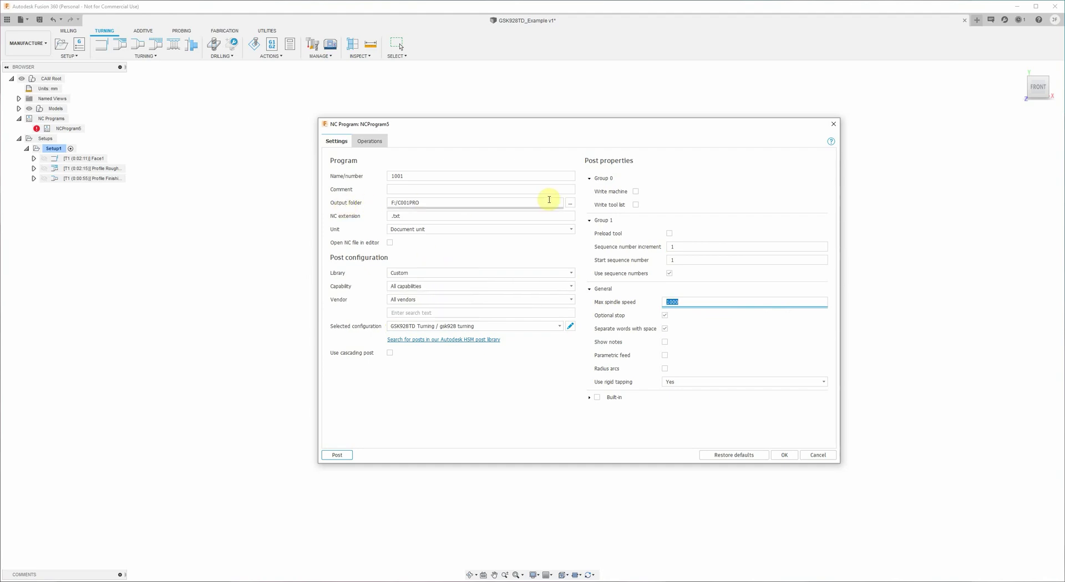
Step: Set the NC program's output folder to C001PRO on the SIEMENS (F:) drive
{"action": "left_click", "coordinate": [571, 205]}
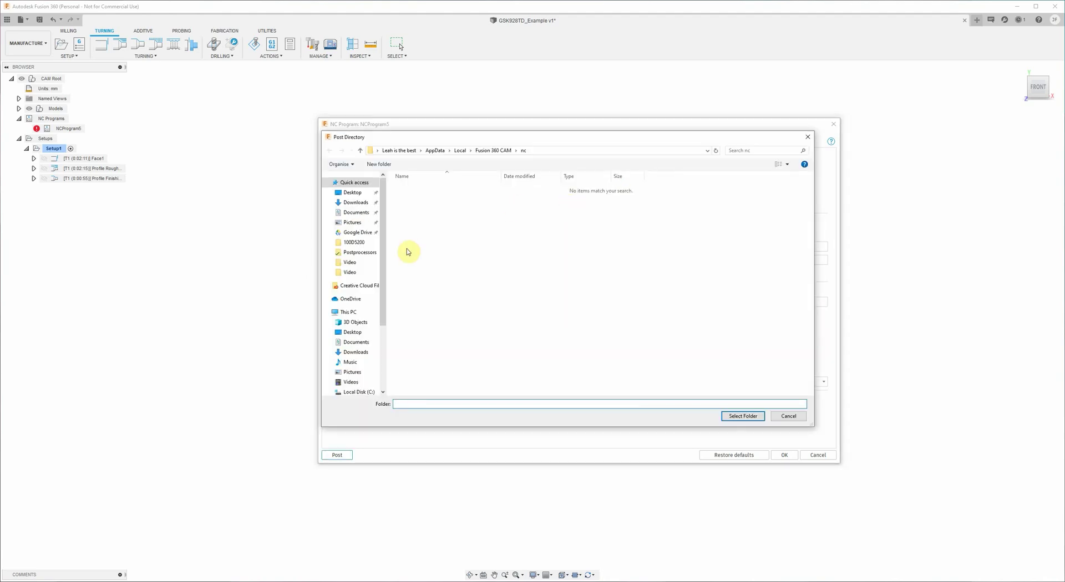
{"action": "left_click_drag", "start_coordinate": [385, 238], "coordinate": [368, 303]}
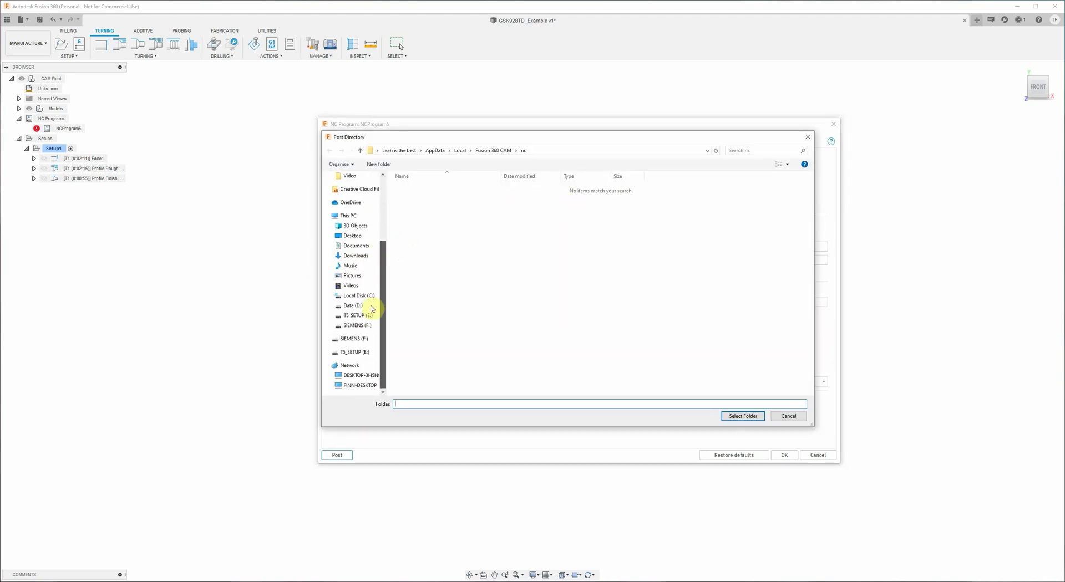
{"action": "left_click", "coordinate": [351, 341]}
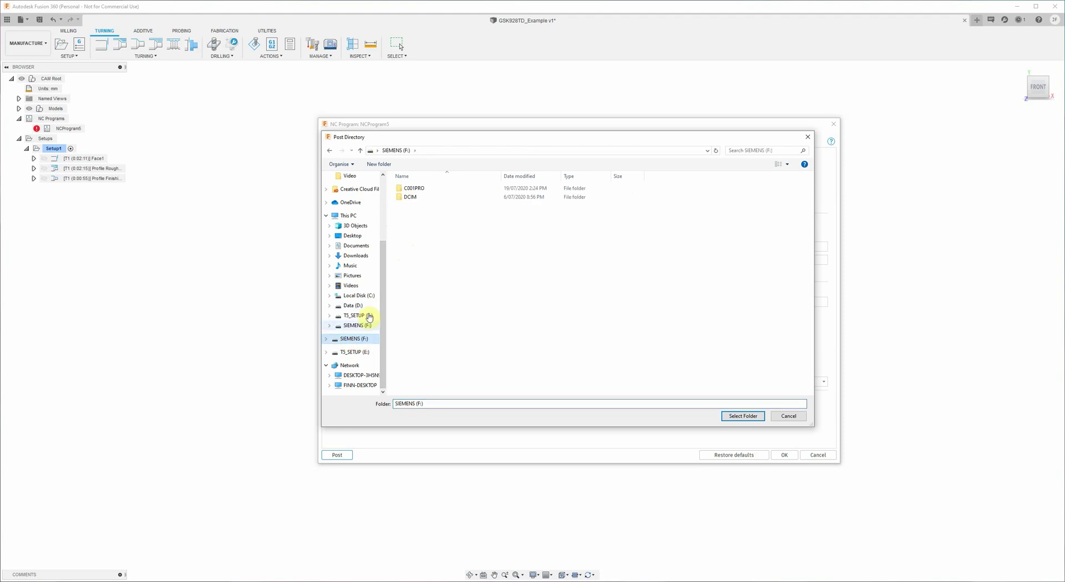
{"action": "double_click", "coordinate": [411, 189]}
{"action": "left_click", "coordinate": [728, 419]}
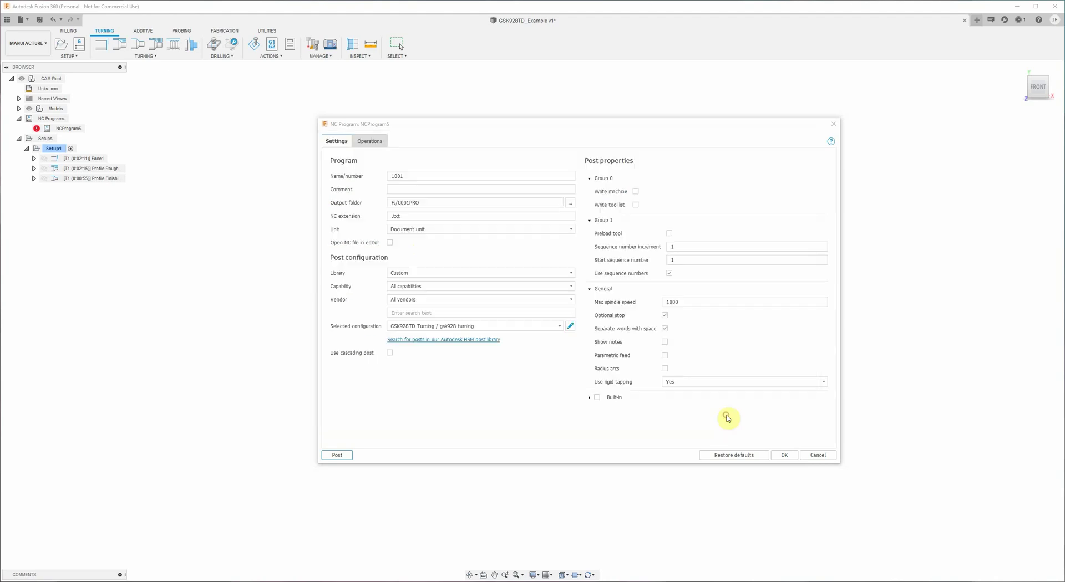
Step: Rename the NC program as 088 and include all Setup1 operations in it
{"action": "left_click_drag", "start_coordinate": [417, 177], "coordinate": [352, 175]}
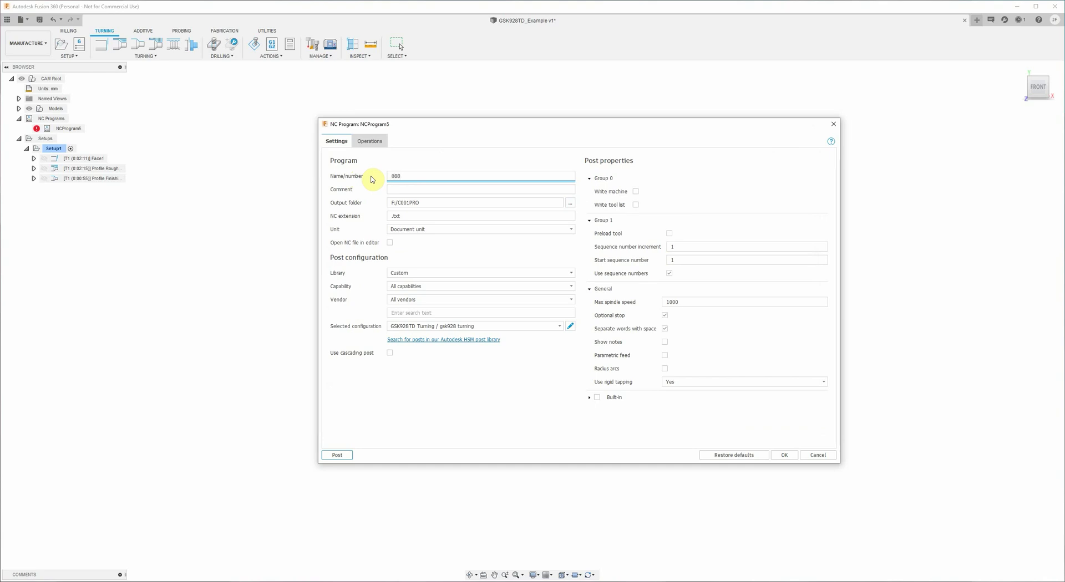
{"action": "left_click_drag", "start_coordinate": [418, 177], "coordinate": [352, 181]}
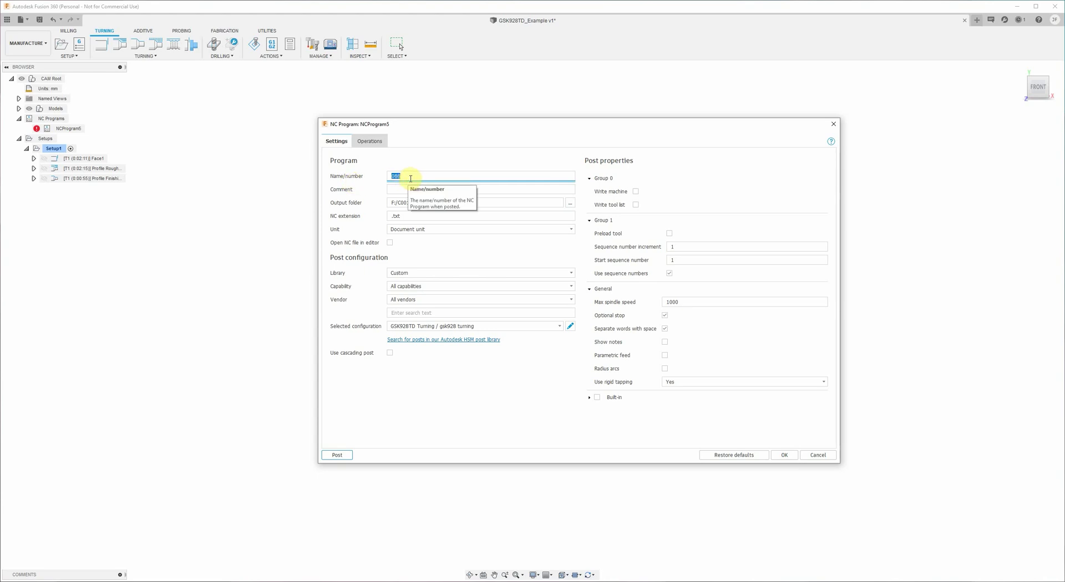
{"action": "left_click", "coordinate": [365, 142]}
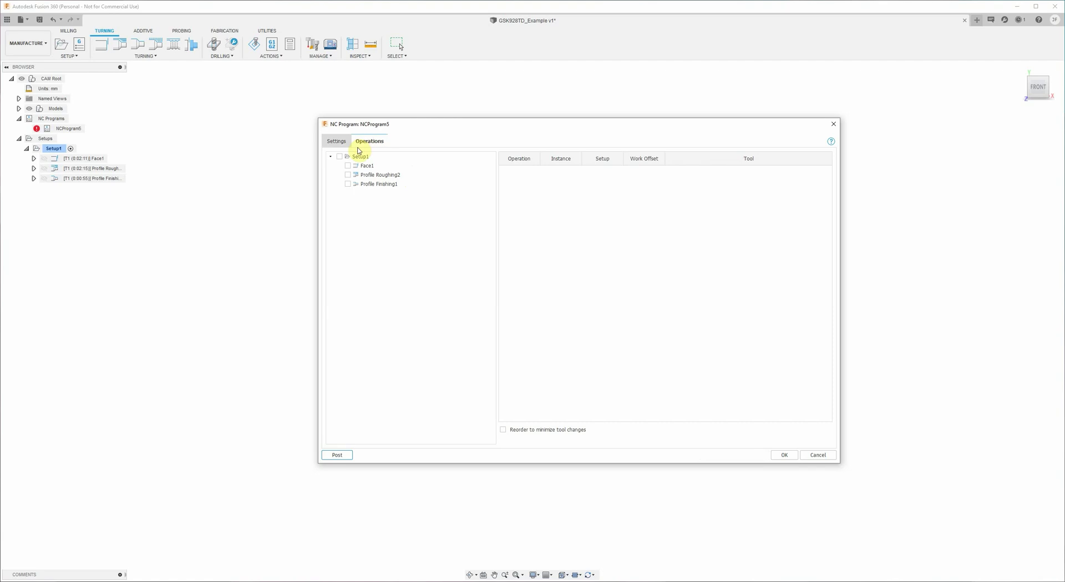
{"action": "left_click", "coordinate": [340, 156]}
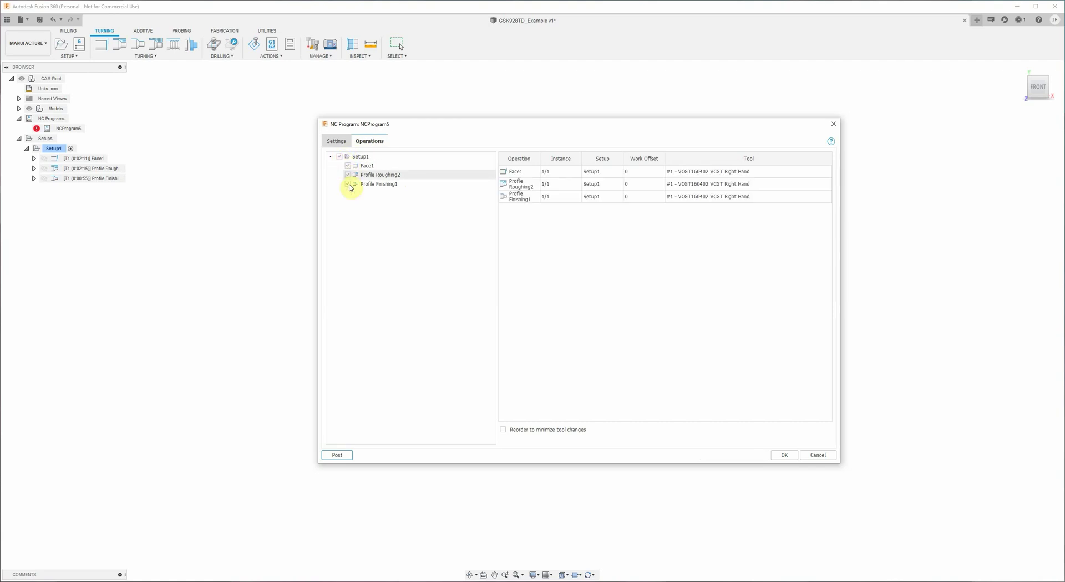
Step: Save the NC program with its current settings and operations, and post-process it to the output folder
{"action": "left_click", "coordinate": [780, 455]}
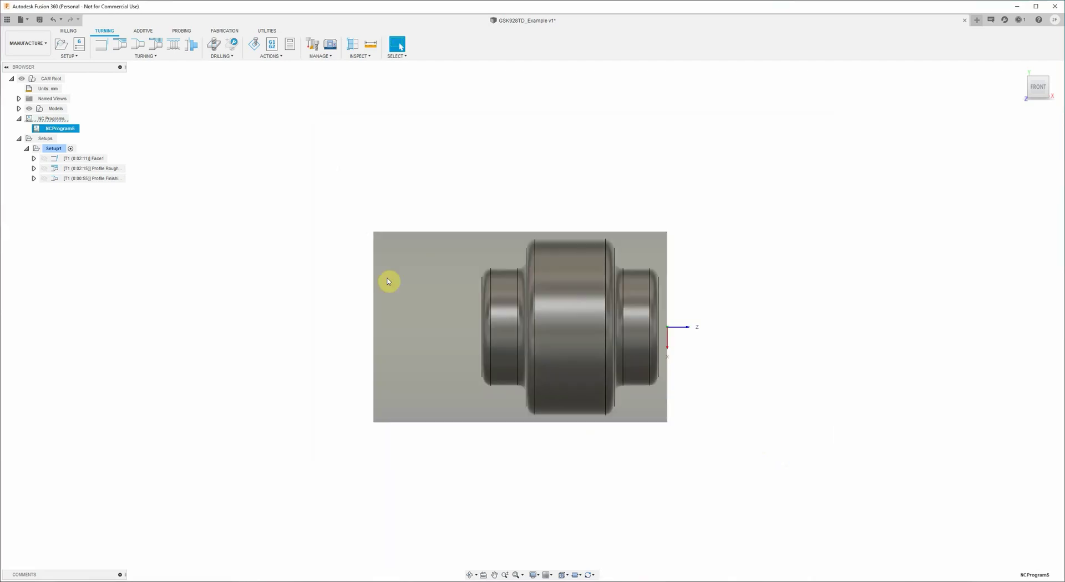
{"action": "left_click", "coordinate": [67, 129]}
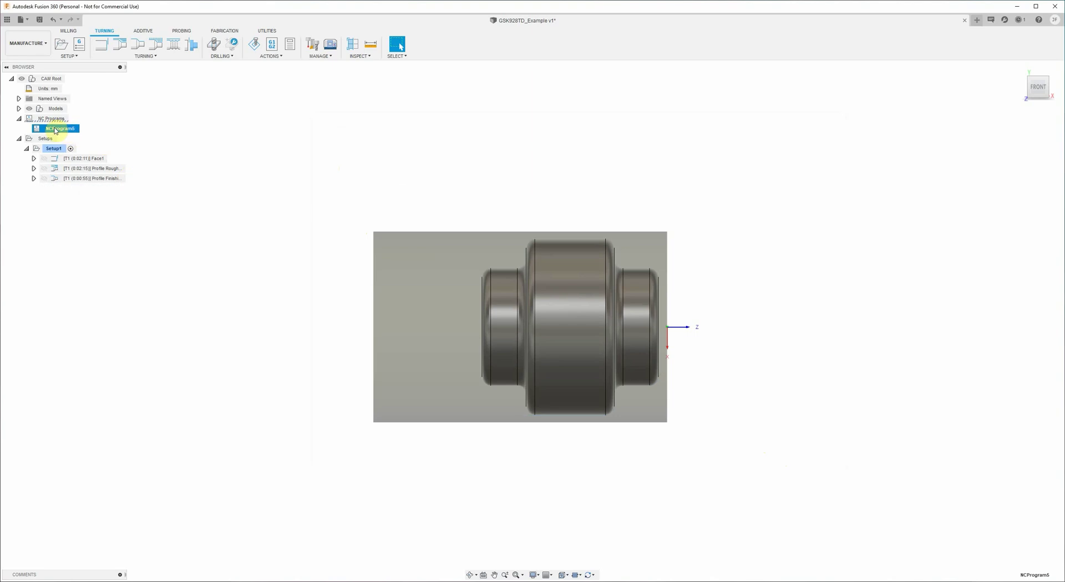
{"action": "left_click", "coordinate": [55, 129]}
{"action": "left_click", "coordinate": [55, 130]}
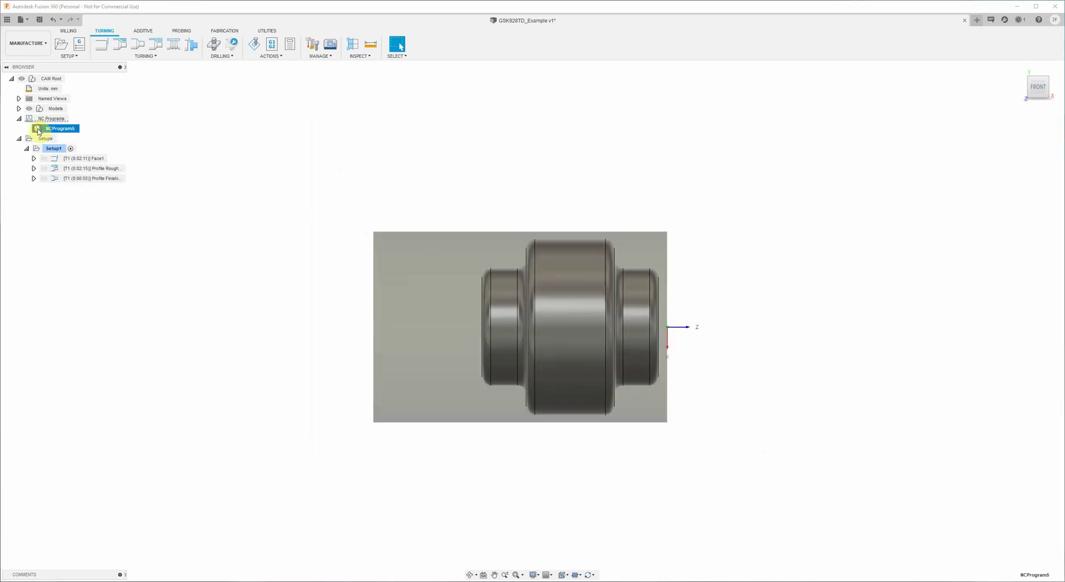
{"action": "left_click", "coordinate": [272, 46]}
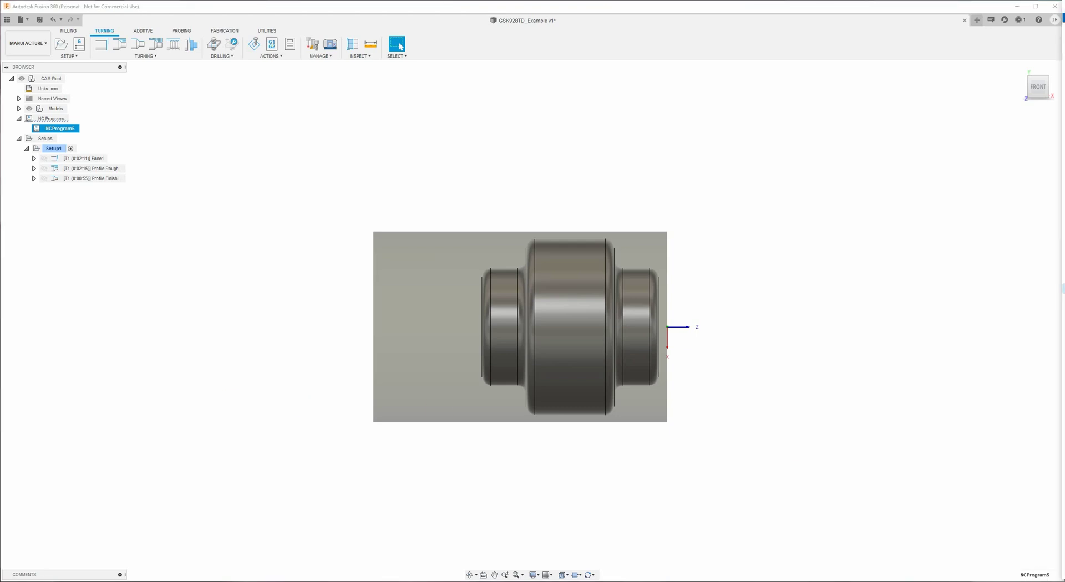
Step: Switch to File Explorer, open the C001PRO folder on the SIEMENS (F:) drive and delete CNC088.txt.failed
{"action": "left_click_drag", "start_coordinate": [703, 76], "coordinate": [630, 64]}
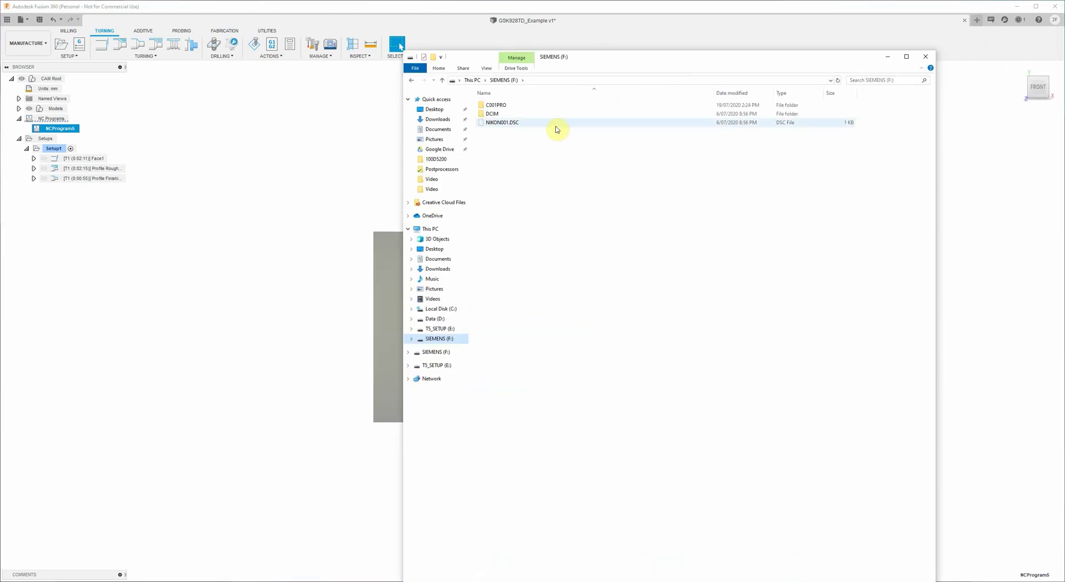
{"action": "double_click", "coordinate": [491, 108]}
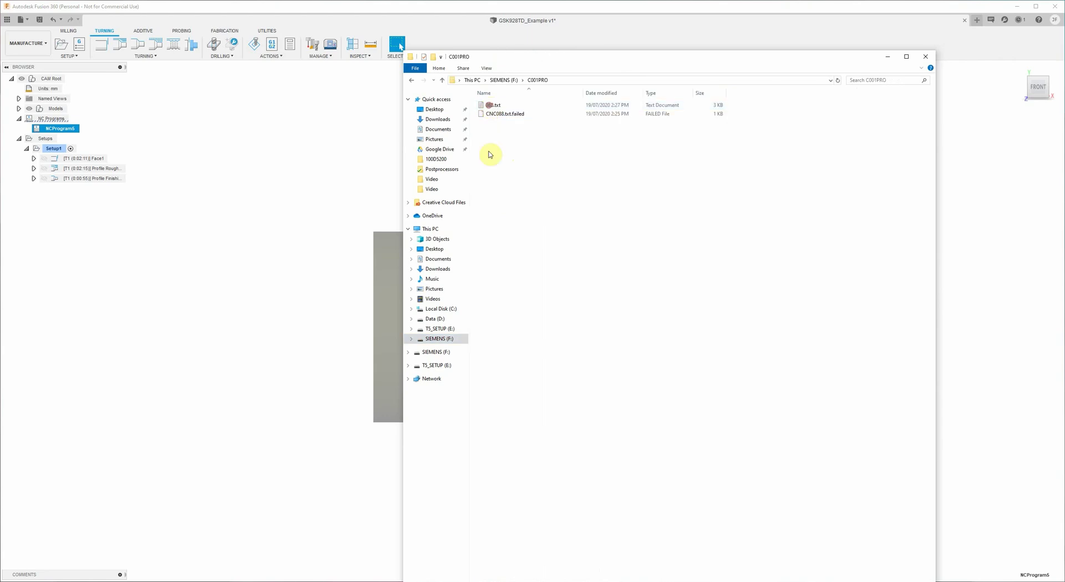
{"action": "left_click", "coordinate": [493, 117]}
{"action": "key", "text": "Delete"}
{"action": "key", "text": "Return"}
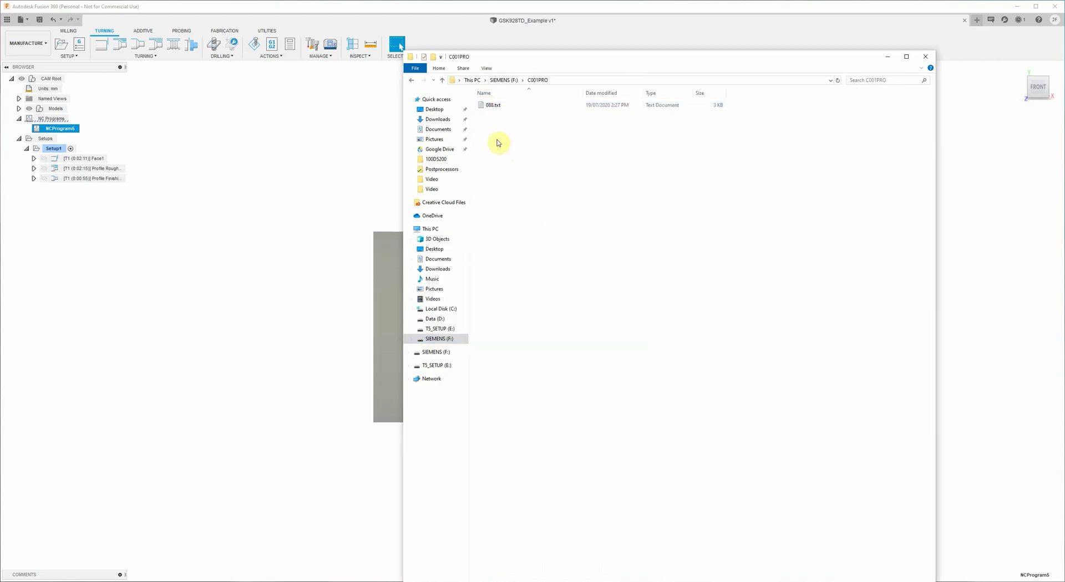
Step: Rename the posted file 088.txt in the C001PRO folder as CNC088.txt
{"action": "left_click", "coordinate": [492, 107]}
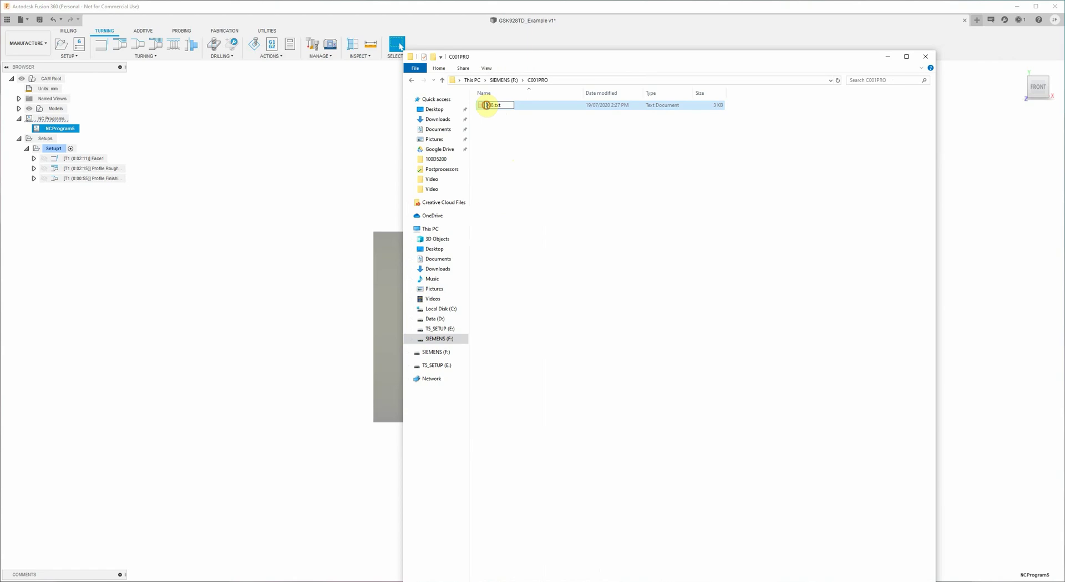
{"action": "type", "text": "CNC"}
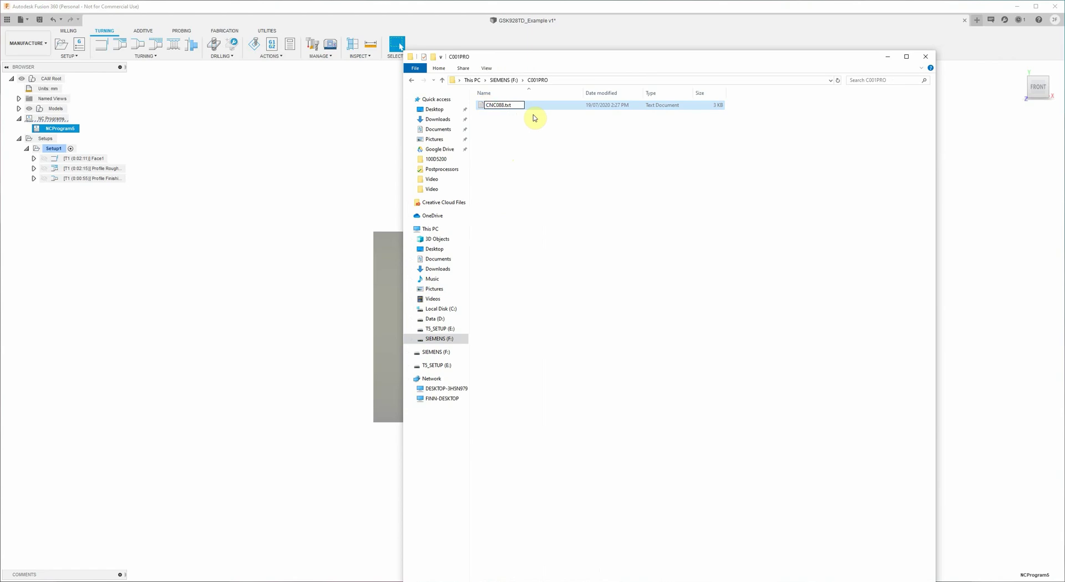
{"action": "key", "text": "Return"}
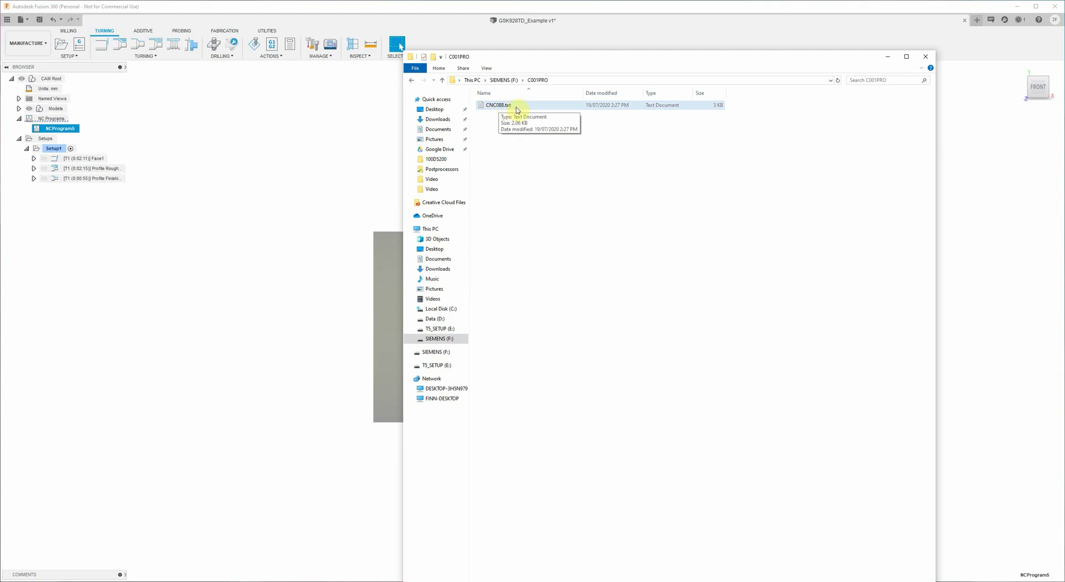
{"action": "left_click", "coordinate": [506, 217]}
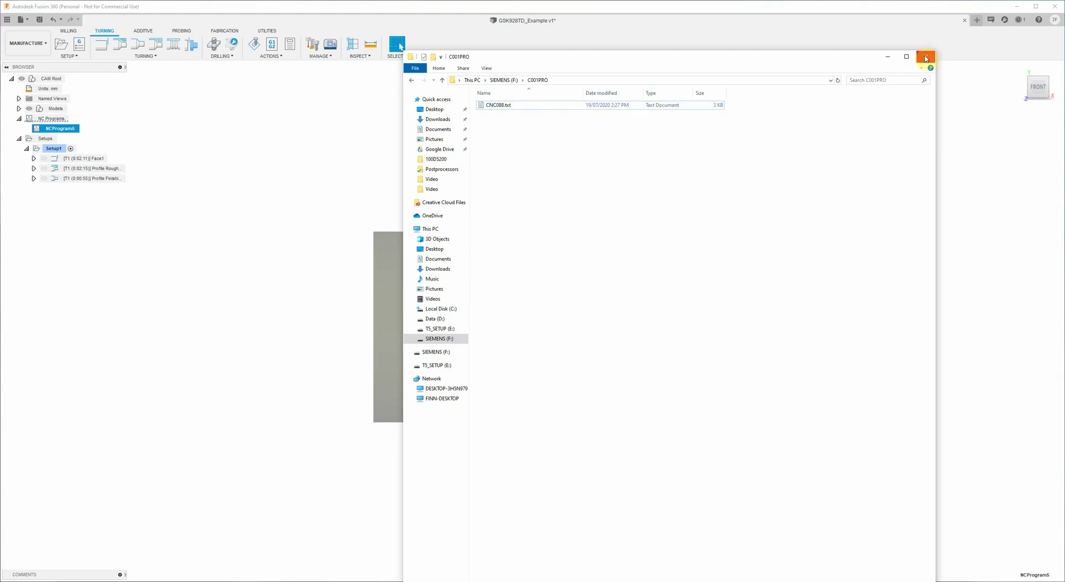
Step: Eject the SIEMENS (F:) drive and return to the Fusion 360 model, clearing the NC program selection
{"action": "right_click", "coordinate": [434, 340]}
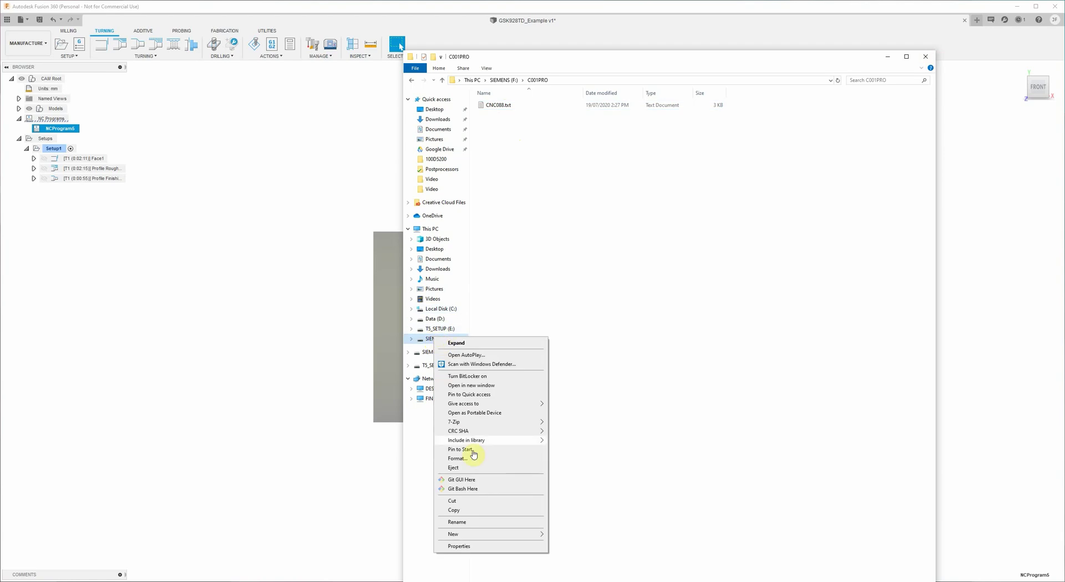
{"action": "left_click", "coordinate": [461, 469]}
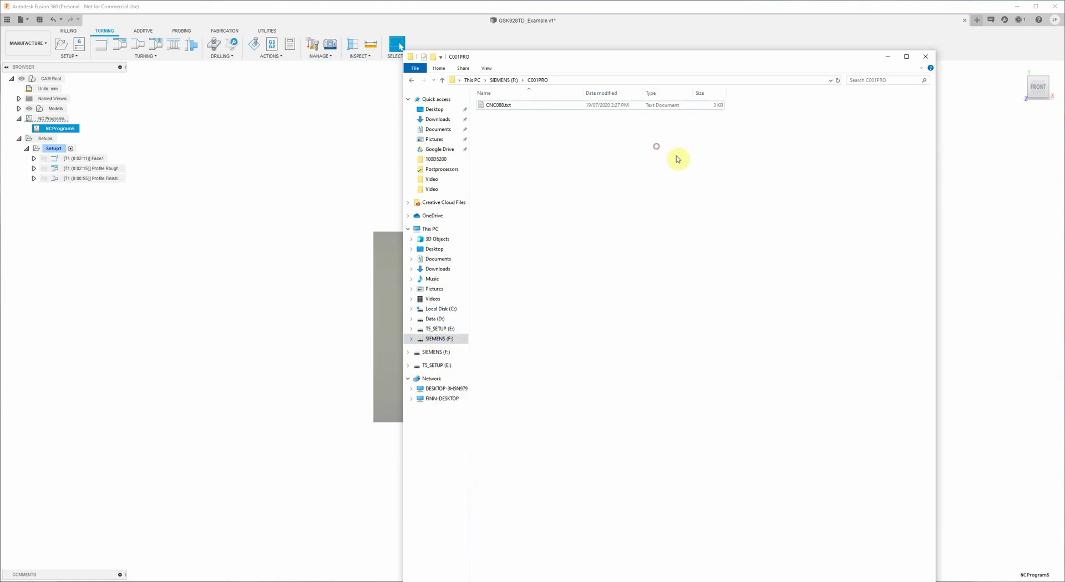
{"action": "left_click", "coordinate": [800, 129]}
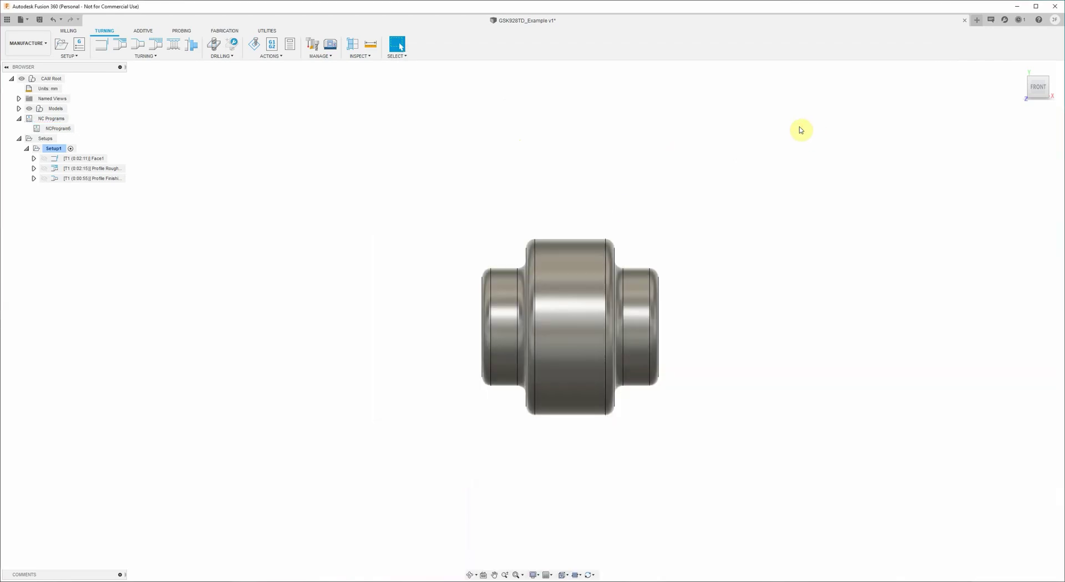